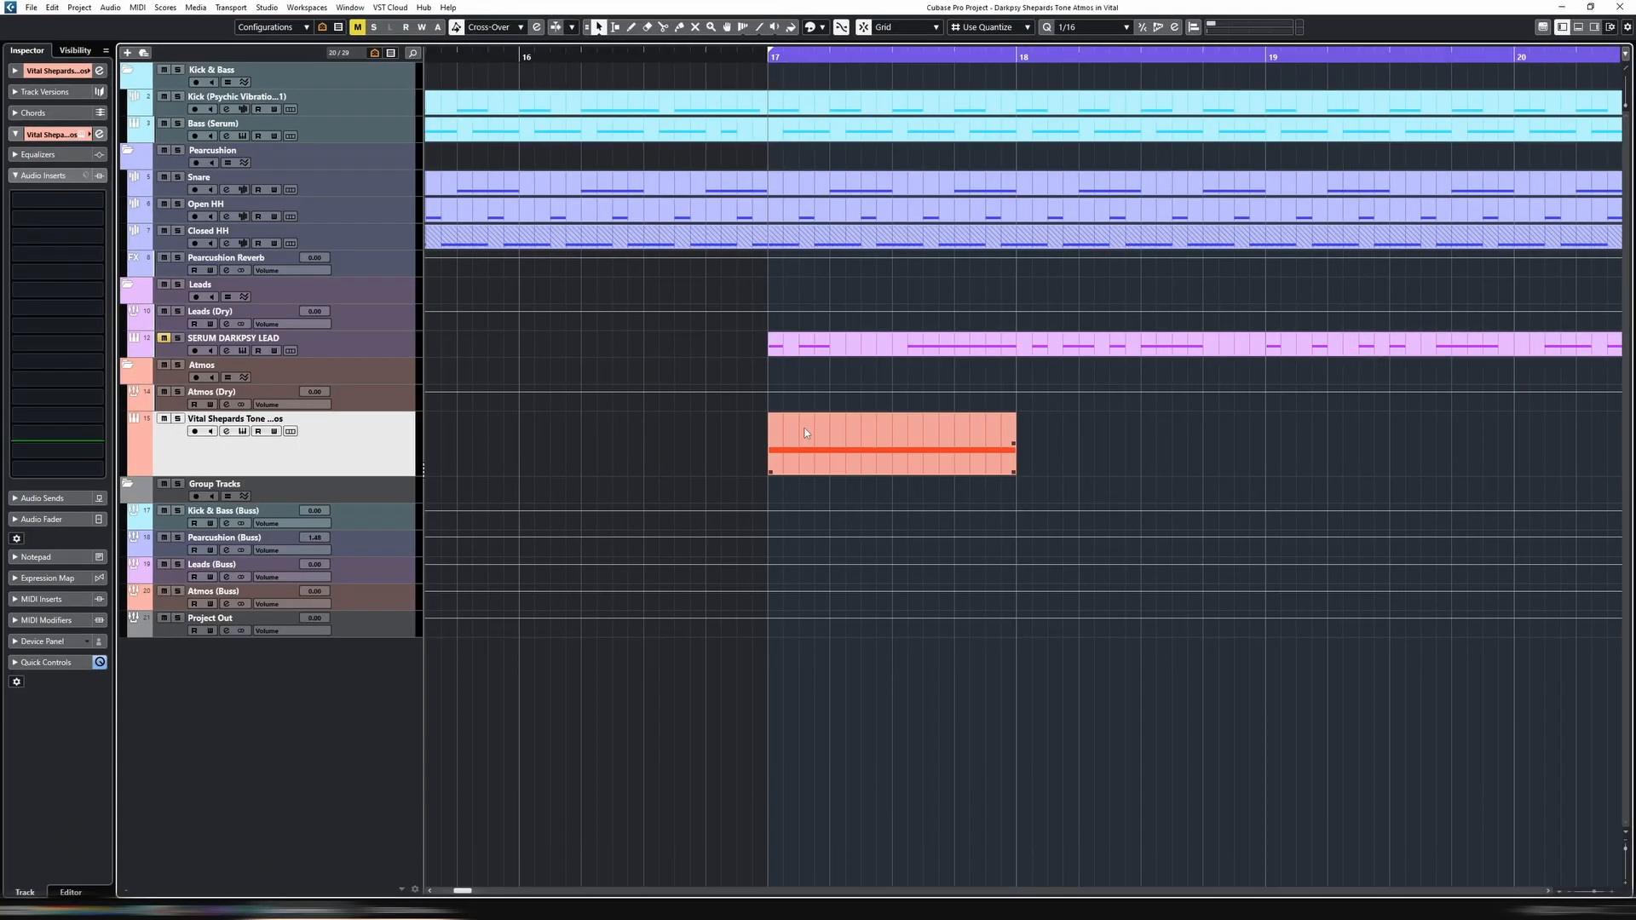
# Check the notes of the Vital Shepards Tone Atmos clip at bar 17 and loop playback over that one-bar clip
pyautogui.click(806, 430)
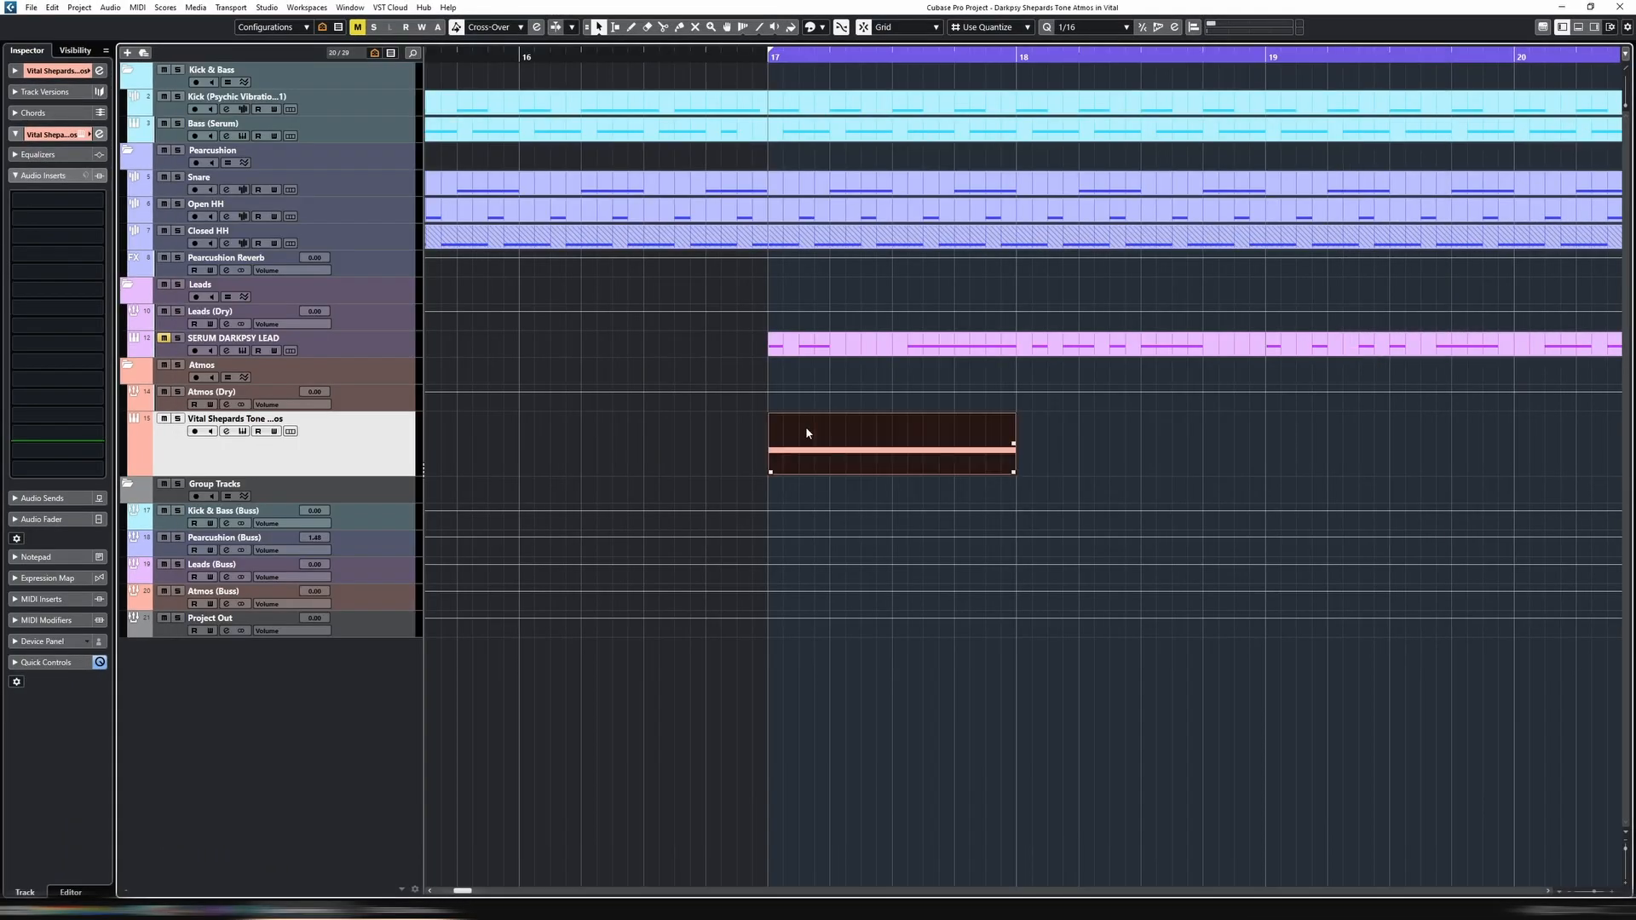
pyautogui.doubleClick(806, 433)
pyautogui.scroll(-2, 801, 673)
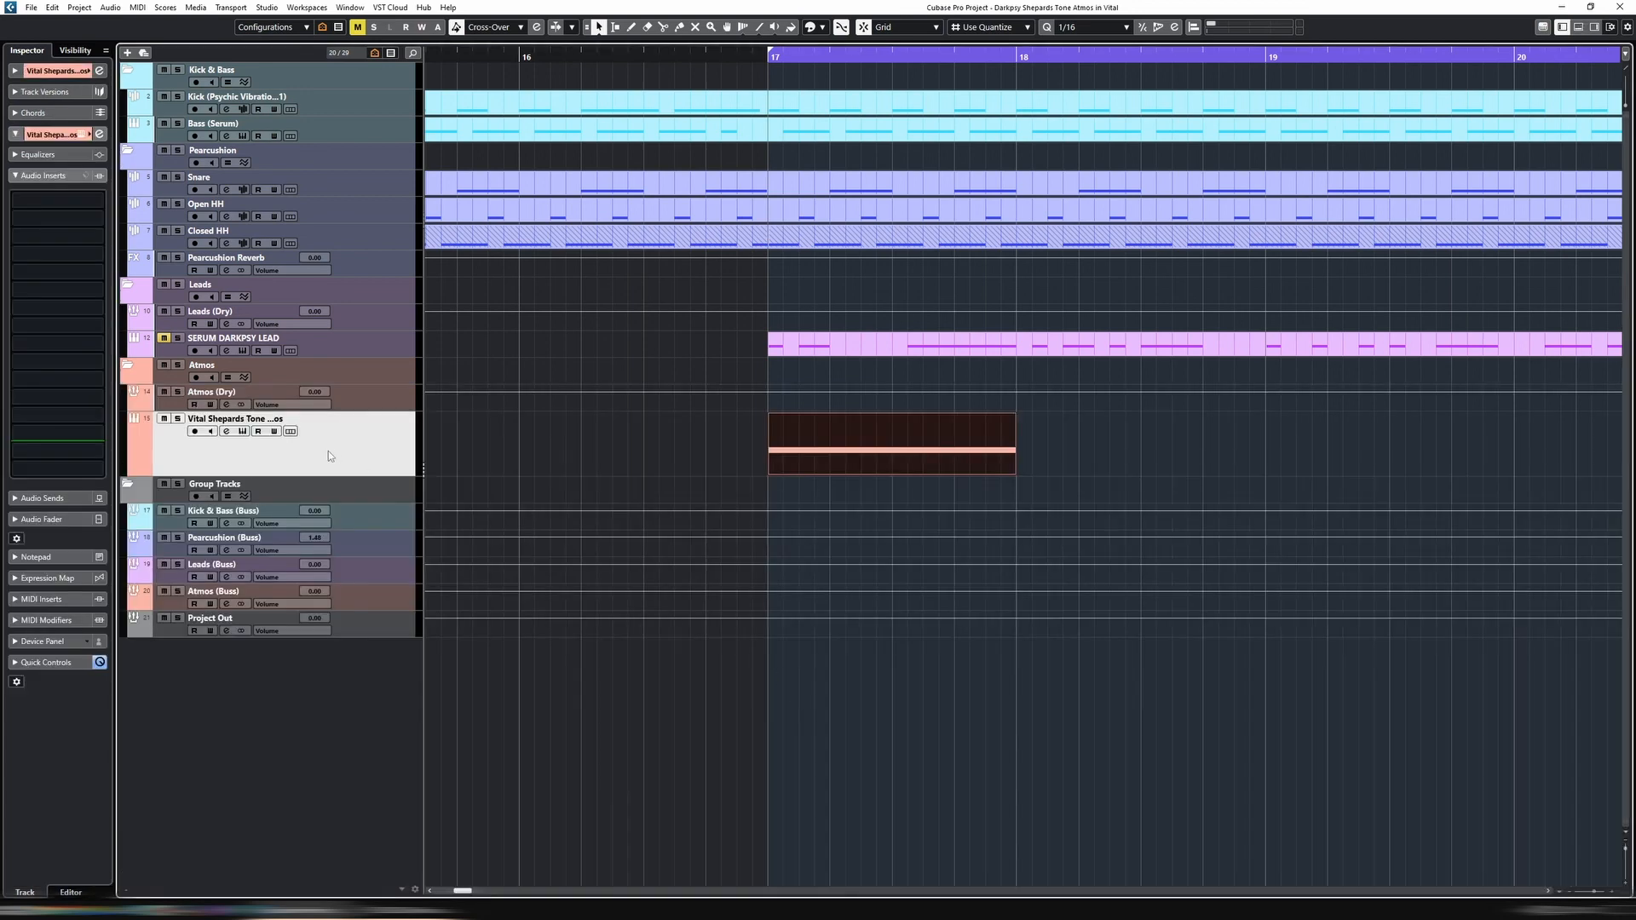
pyautogui.hotkey('shift', 'g')
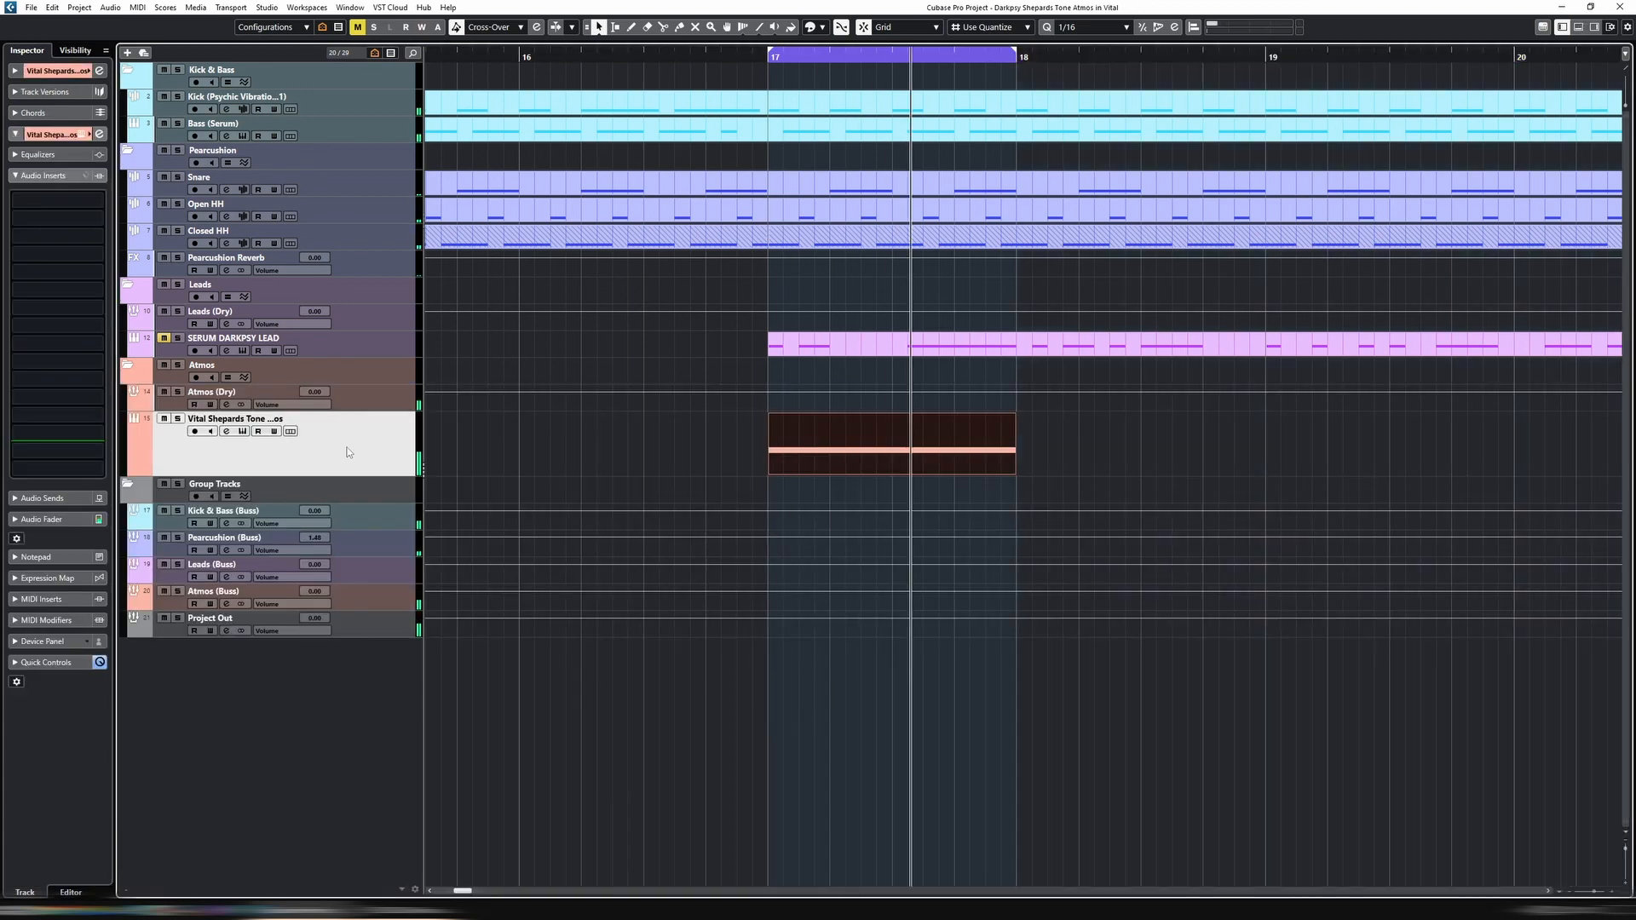
# Set oscillator 1's spectral morph type to Shepard Tone and turn its amount fully down
pyautogui.click(719, 242)
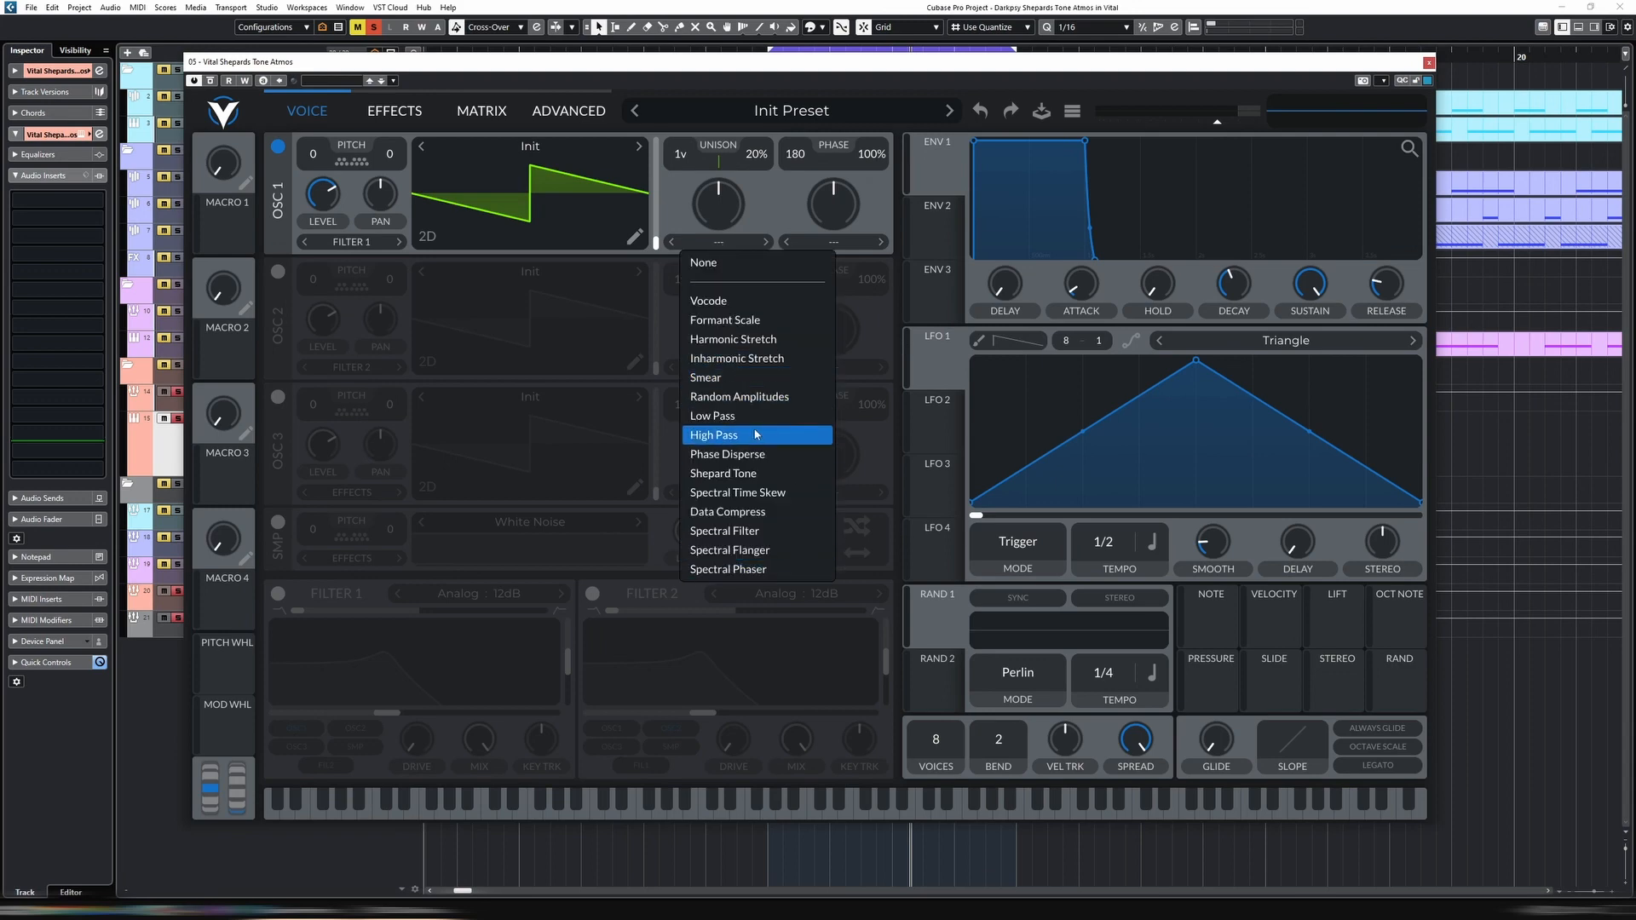
pyautogui.click(757, 473)
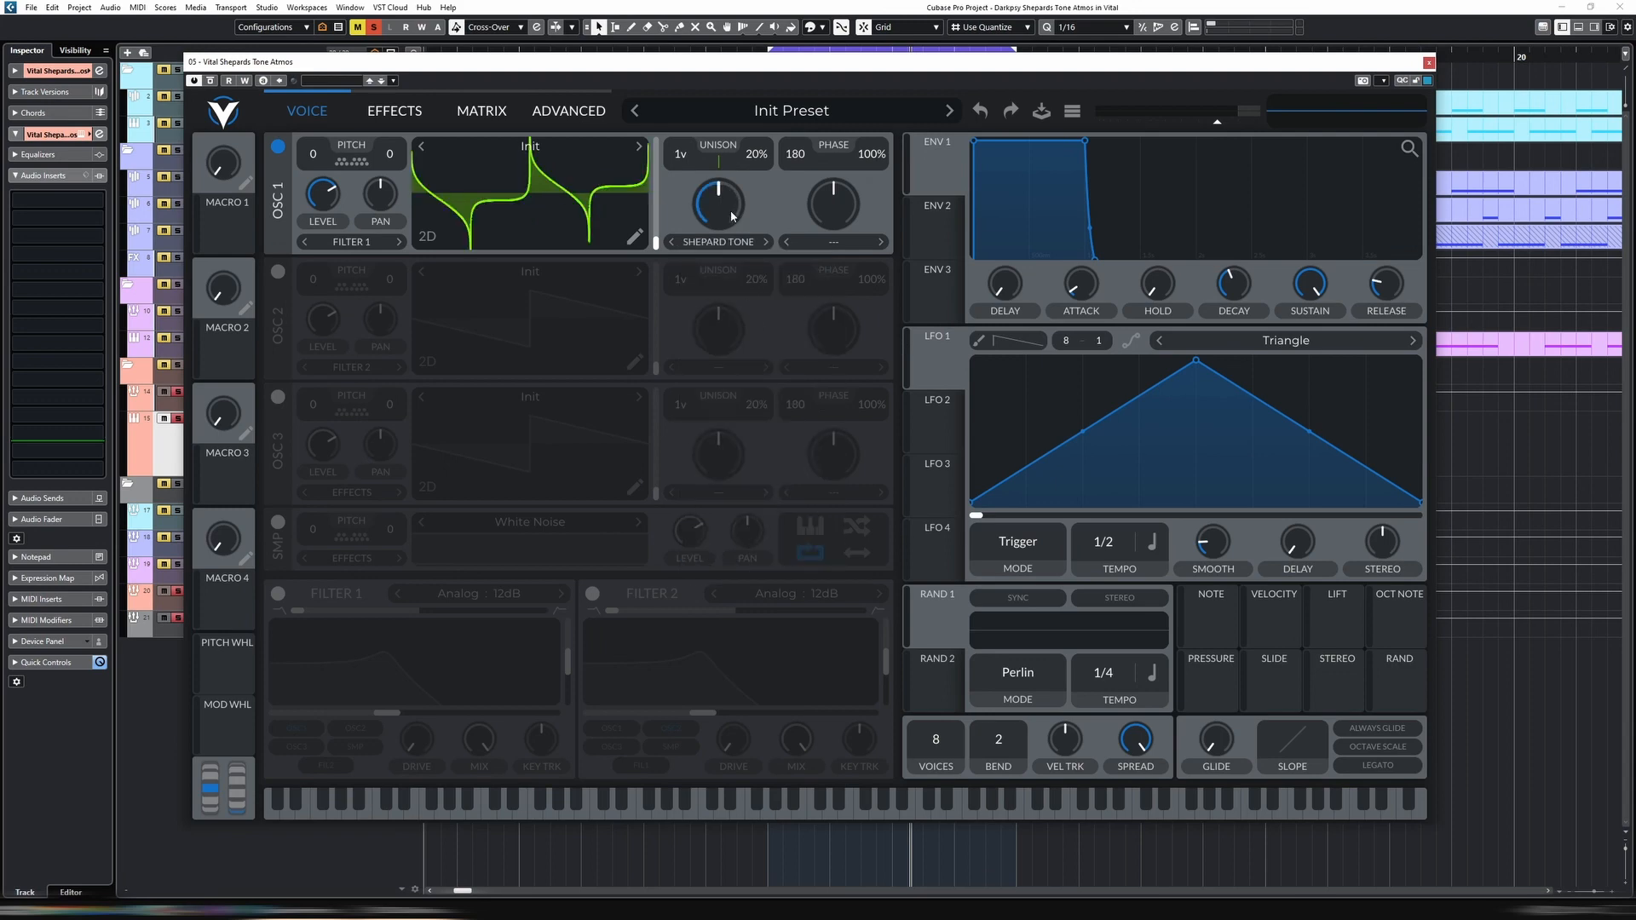
pyautogui.moveTo(731, 215); pyautogui.dragTo(718, 283)
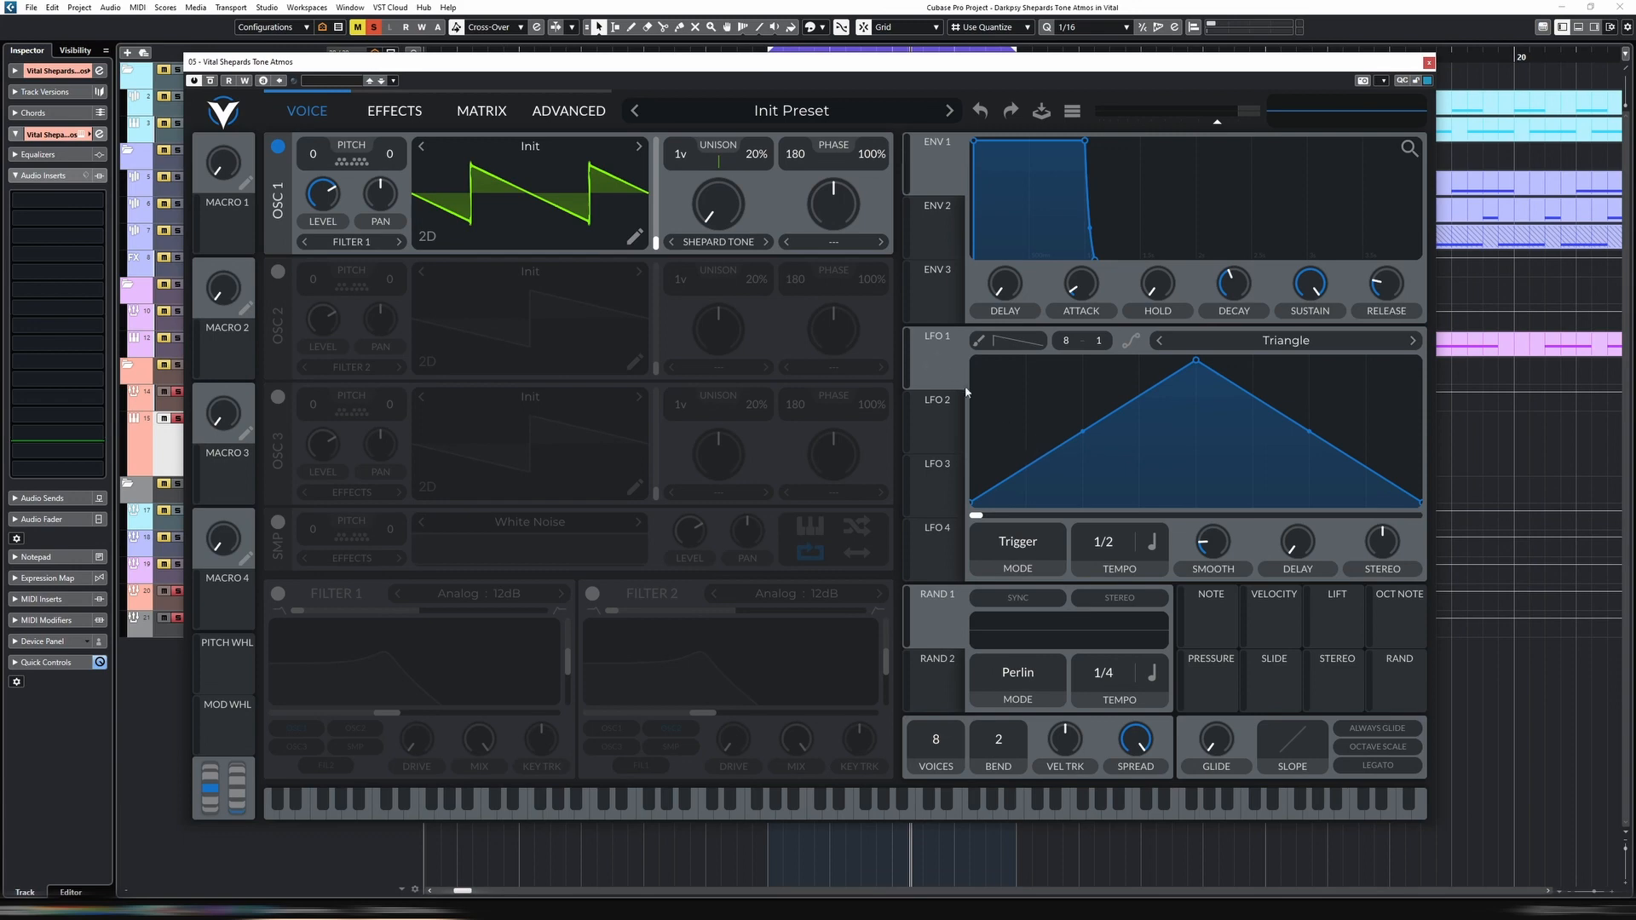
# Modulate oscillator 1's Shepard Tone amount with LFO 1, set to Sync at tempo 4/1 and reshaped from a triangle into a rising ramp
pyautogui.moveTo(938, 364); pyautogui.dragTo(722, 214)
pyautogui.click(1018, 542)
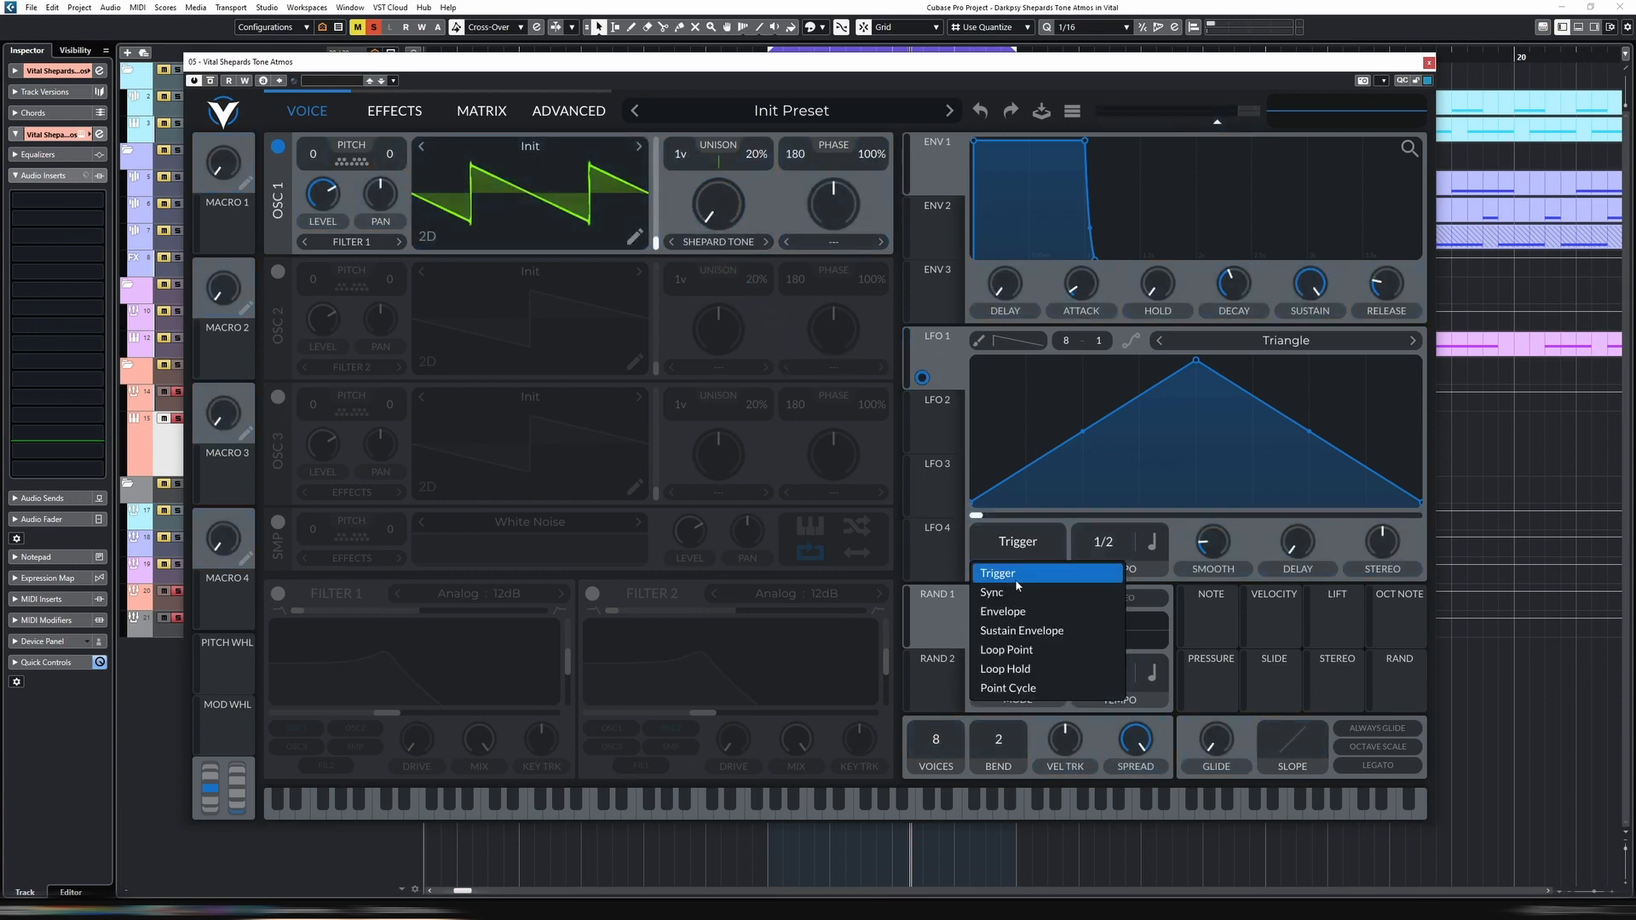
pyautogui.click(1016, 604)
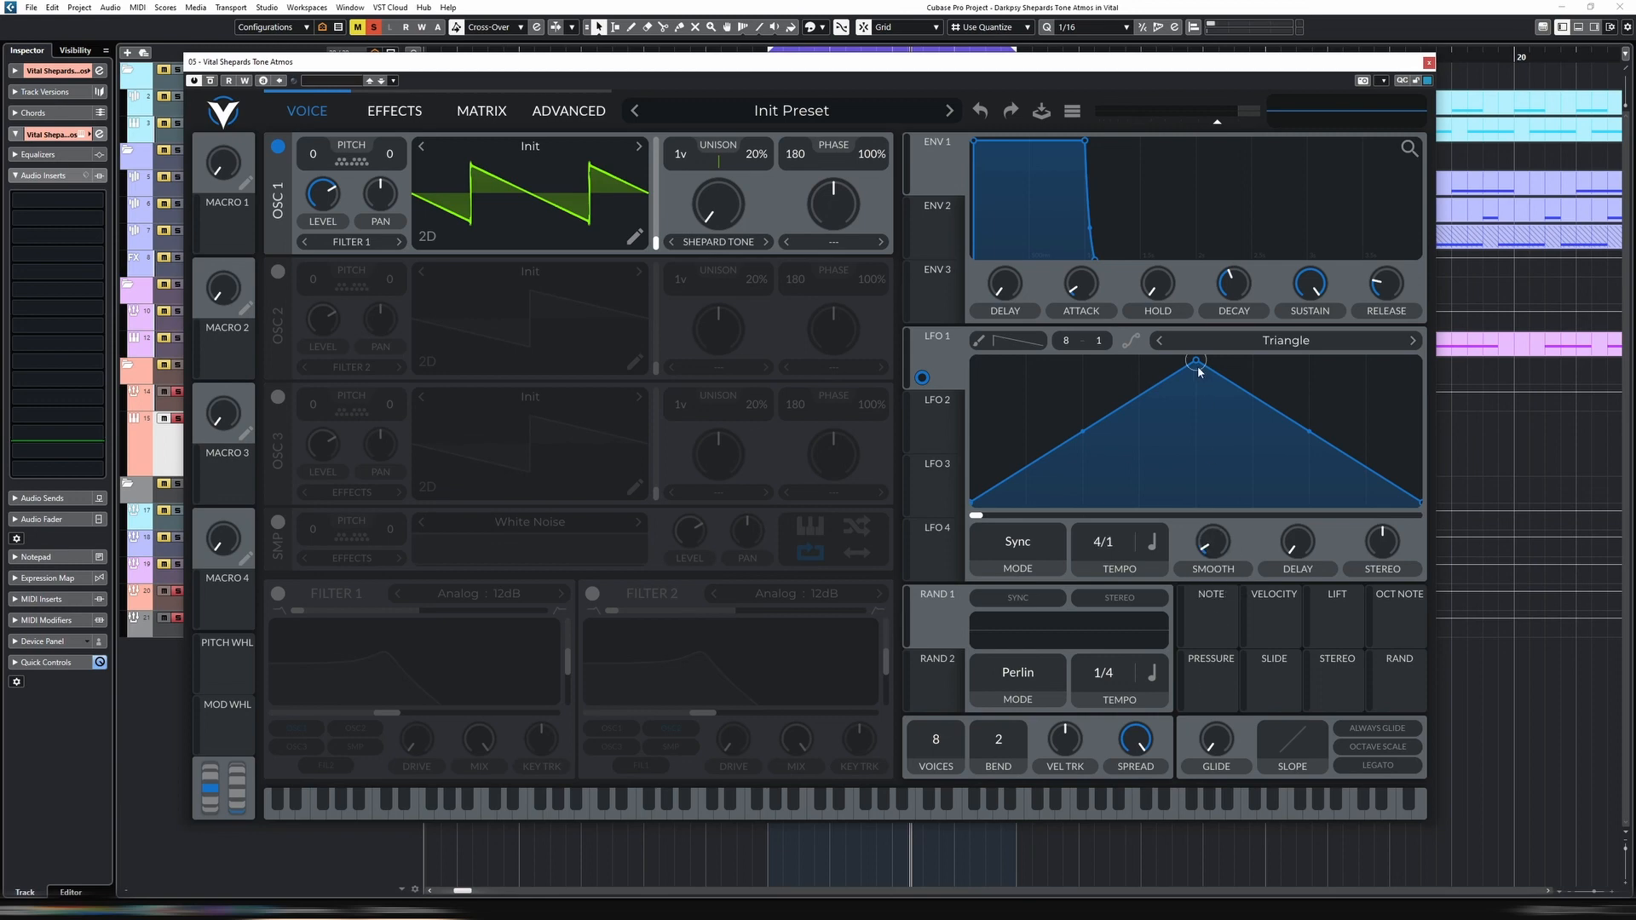
pyautogui.moveTo(1198, 368); pyautogui.dragTo(1486, 325)
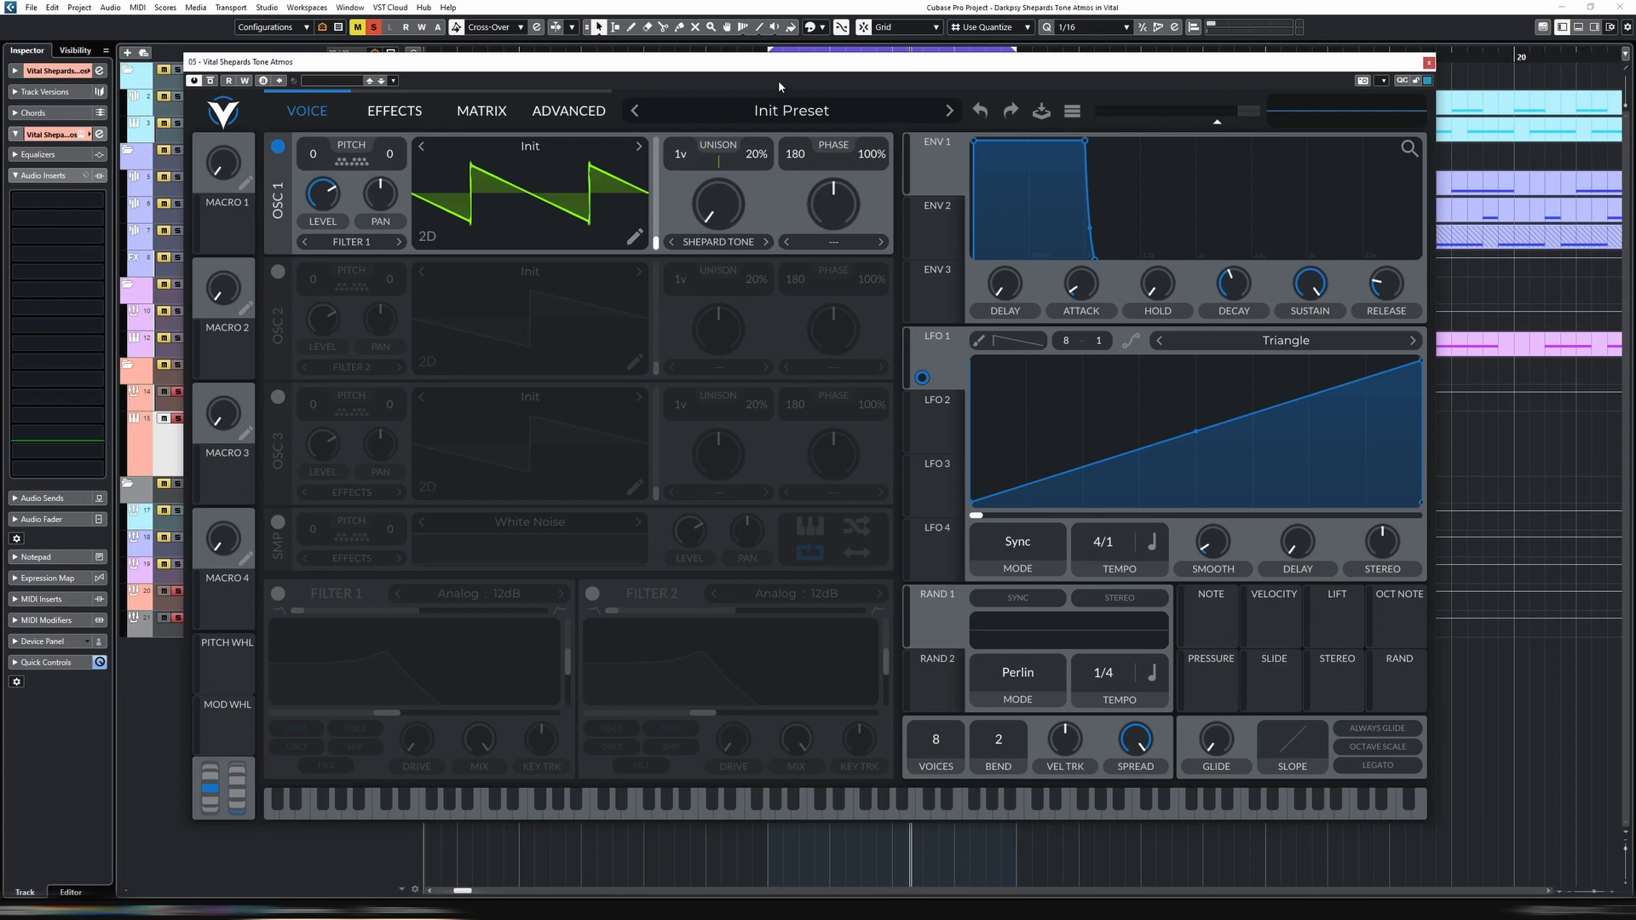
# Uncover the arrangement and duplicate the one-bar atmos clip three times to fill bars 17 to 21
pyautogui.press('space')
pyautogui.moveTo(898, 73); pyautogui.dragTo(661, 721)
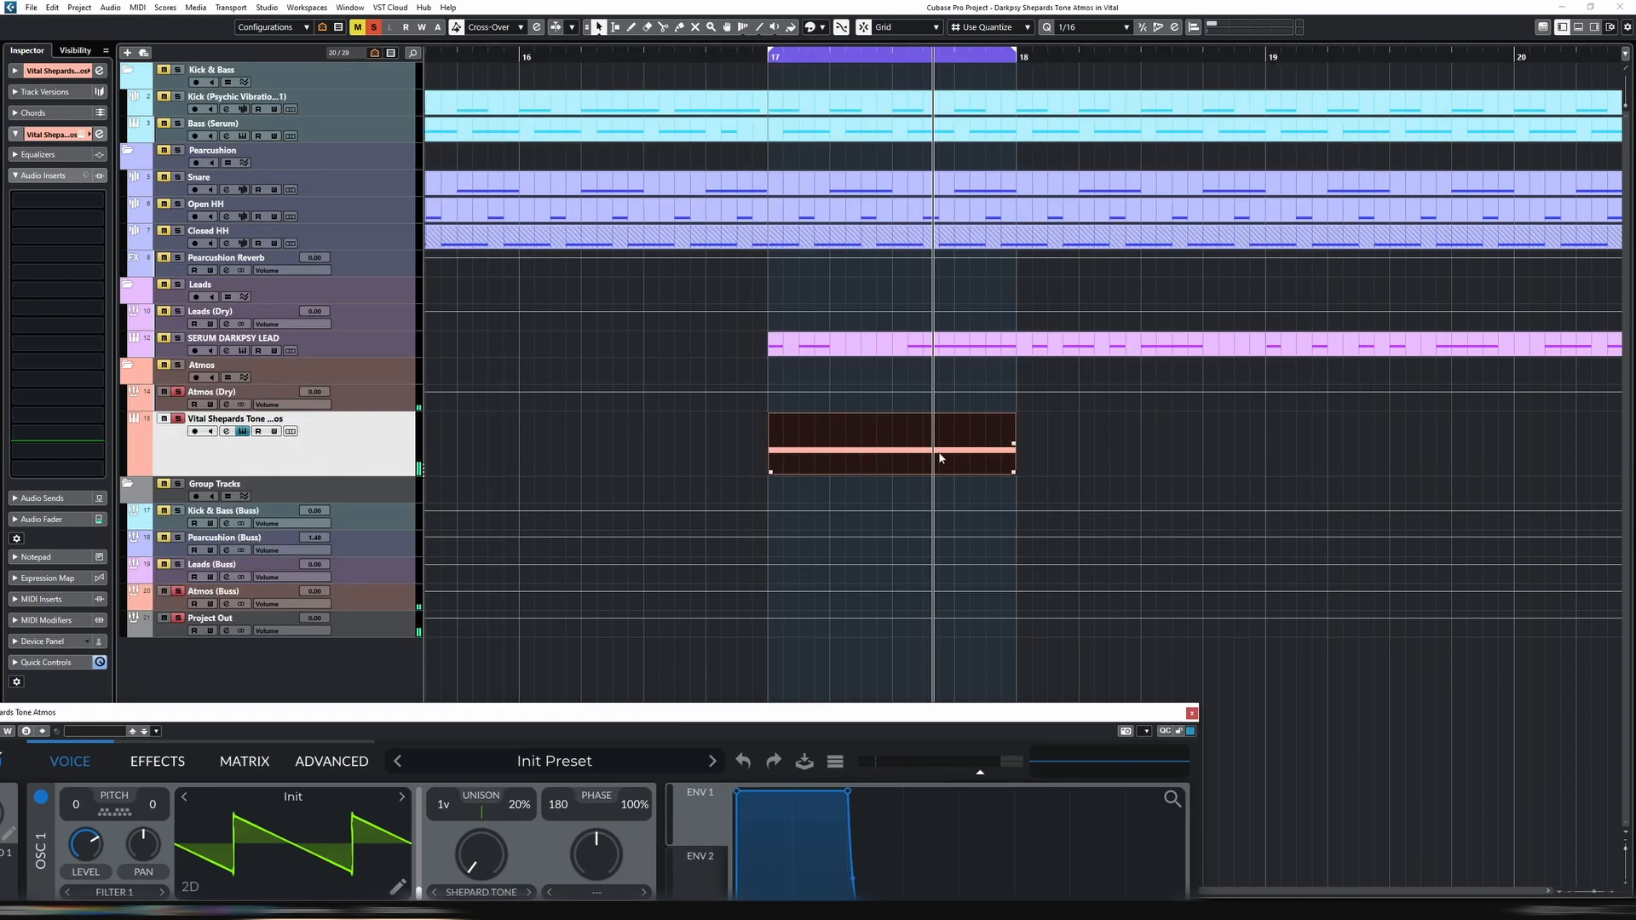
pyautogui.hotkey('ctrl', 'd')
pyautogui.hotkey('ctrl', 'd')
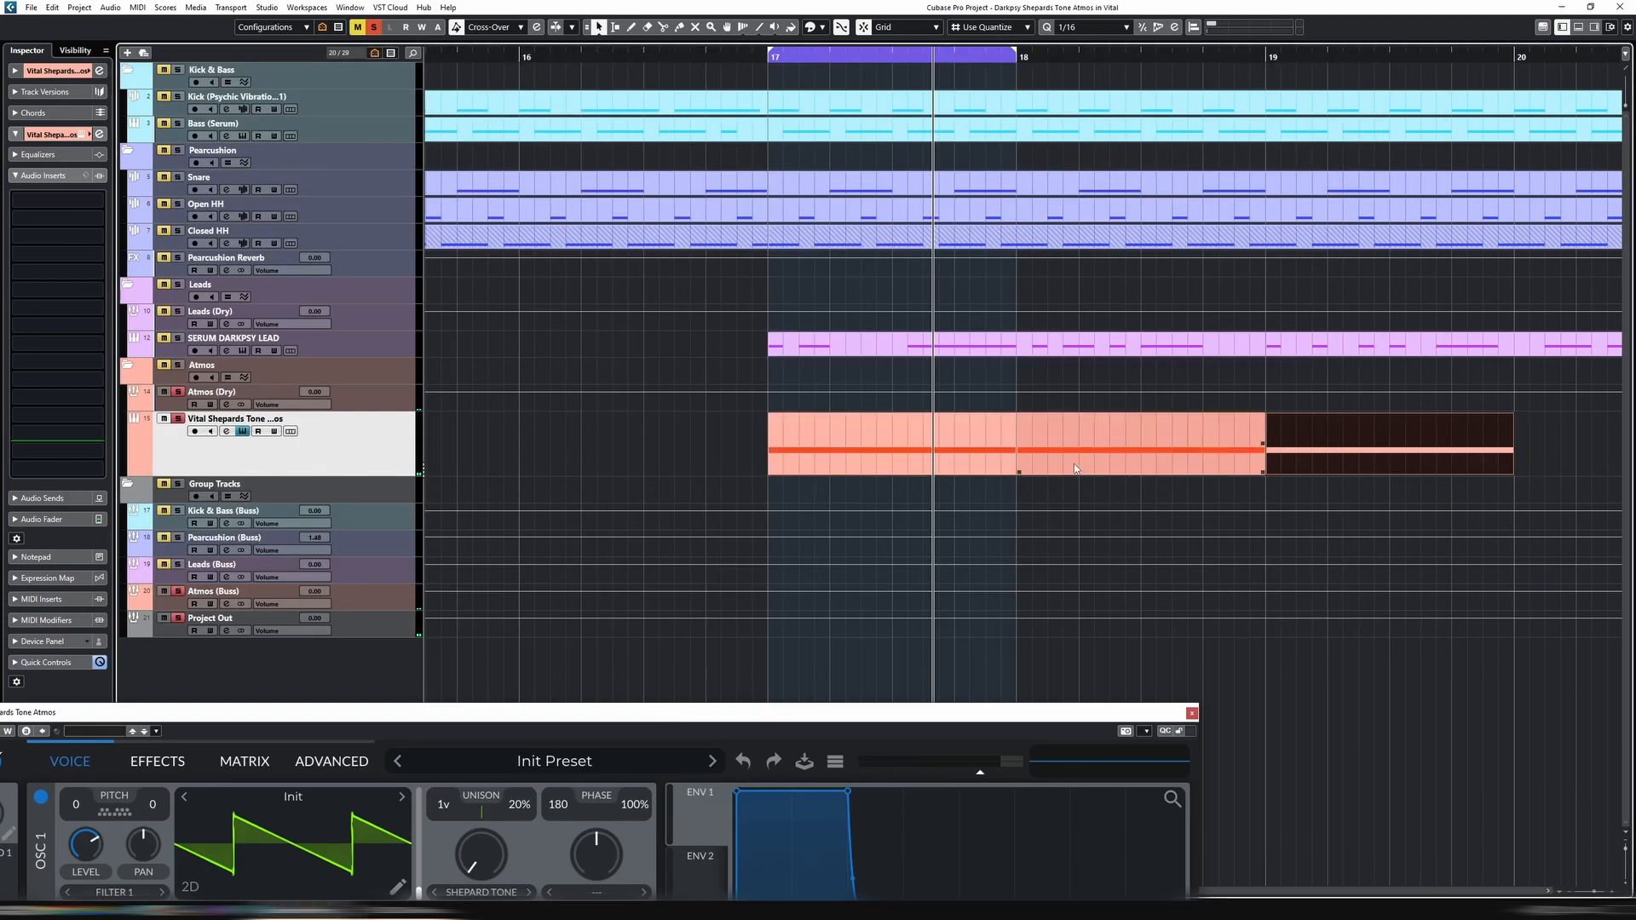
pyautogui.hotkey('ctrl', 'd')
# Select all four atmos clips and loop playback over them from bar 17 to 21
pyautogui.press('g')
pyautogui.press('g')
pyautogui.moveTo(842, 430); pyautogui.dragTo(1335, 456)
pyautogui.hotkey('shift', 'g')
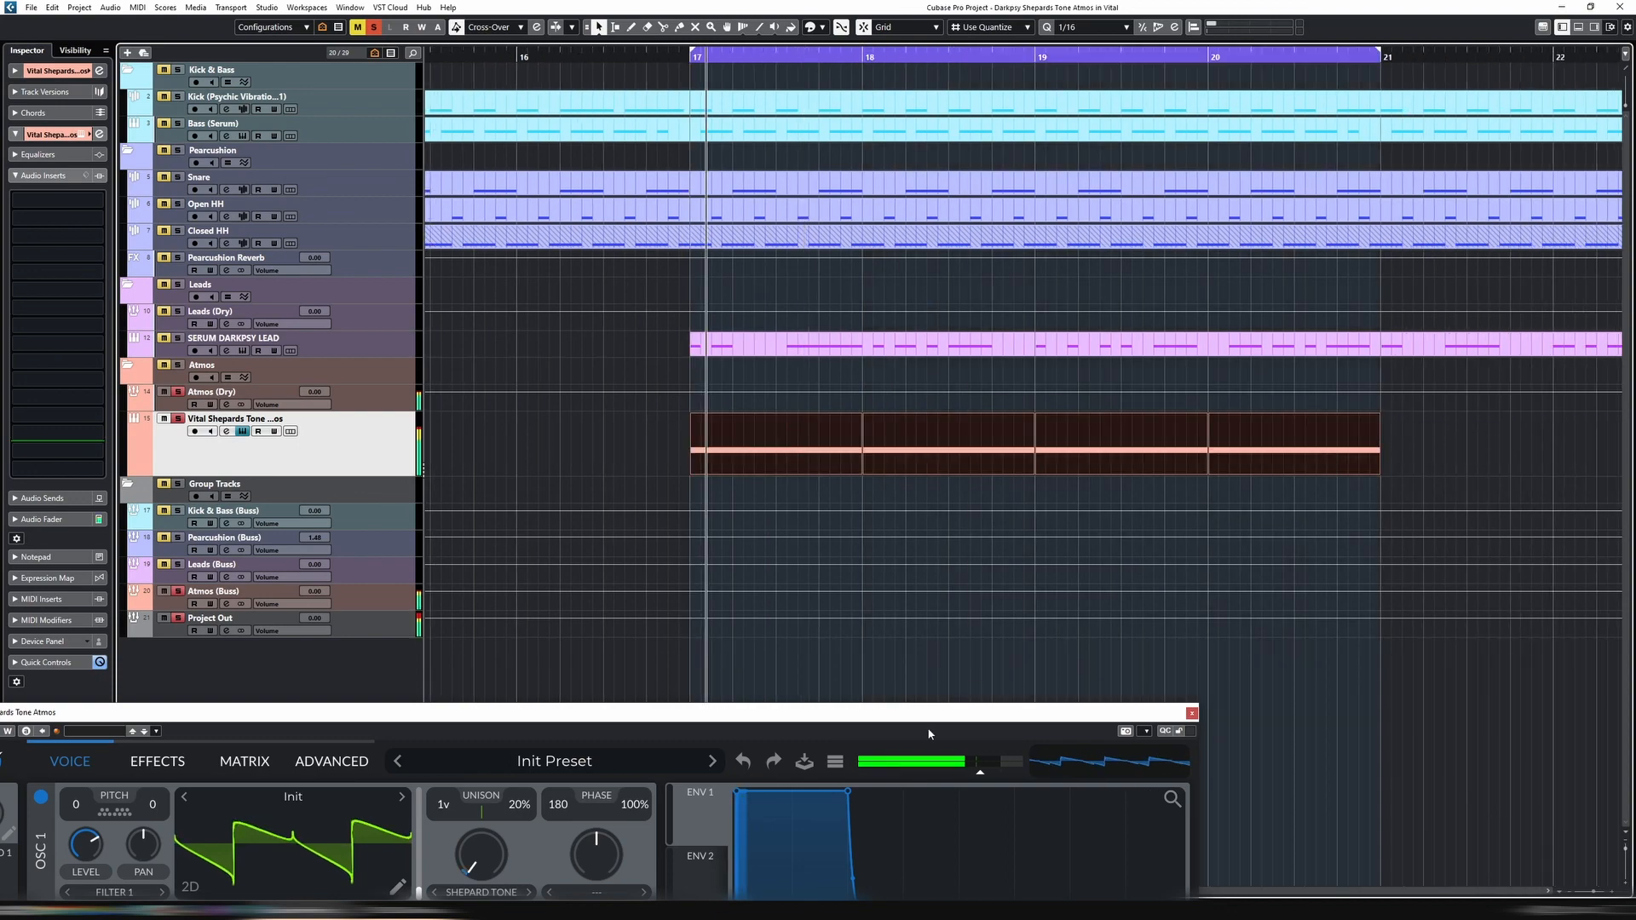
# Give oscillator 1 the cardboard cube wavetable, transpose -24, unison detune 0%, and phase 0 with 0% randomization
pyautogui.moveTo(907, 717); pyautogui.dragTo(1063, 160)
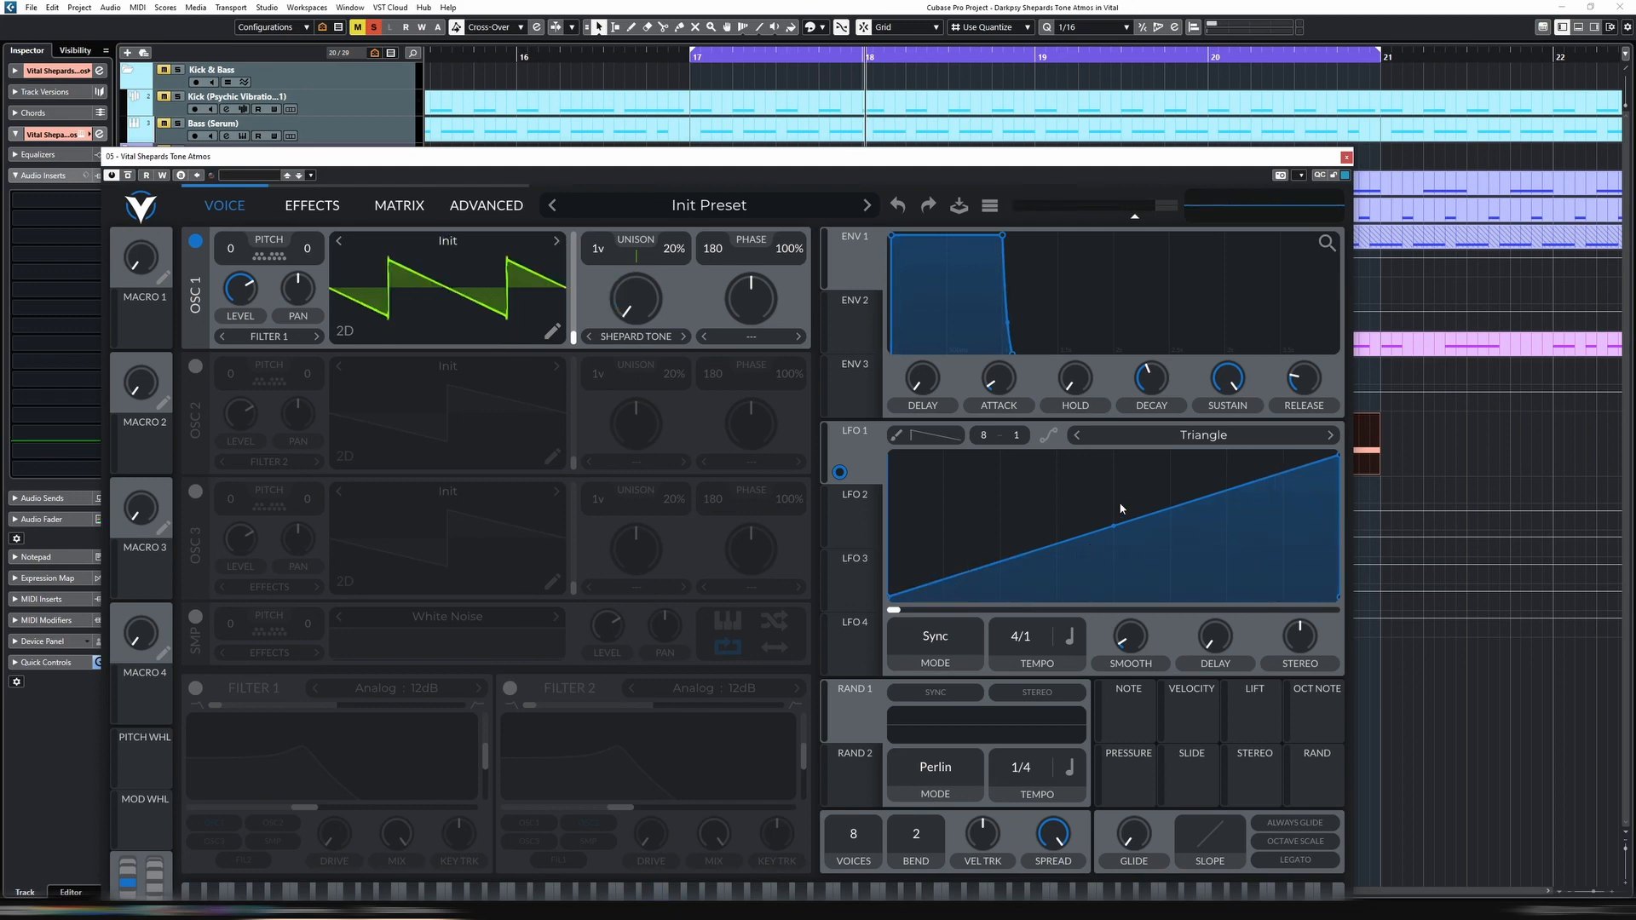
pyautogui.press('space')
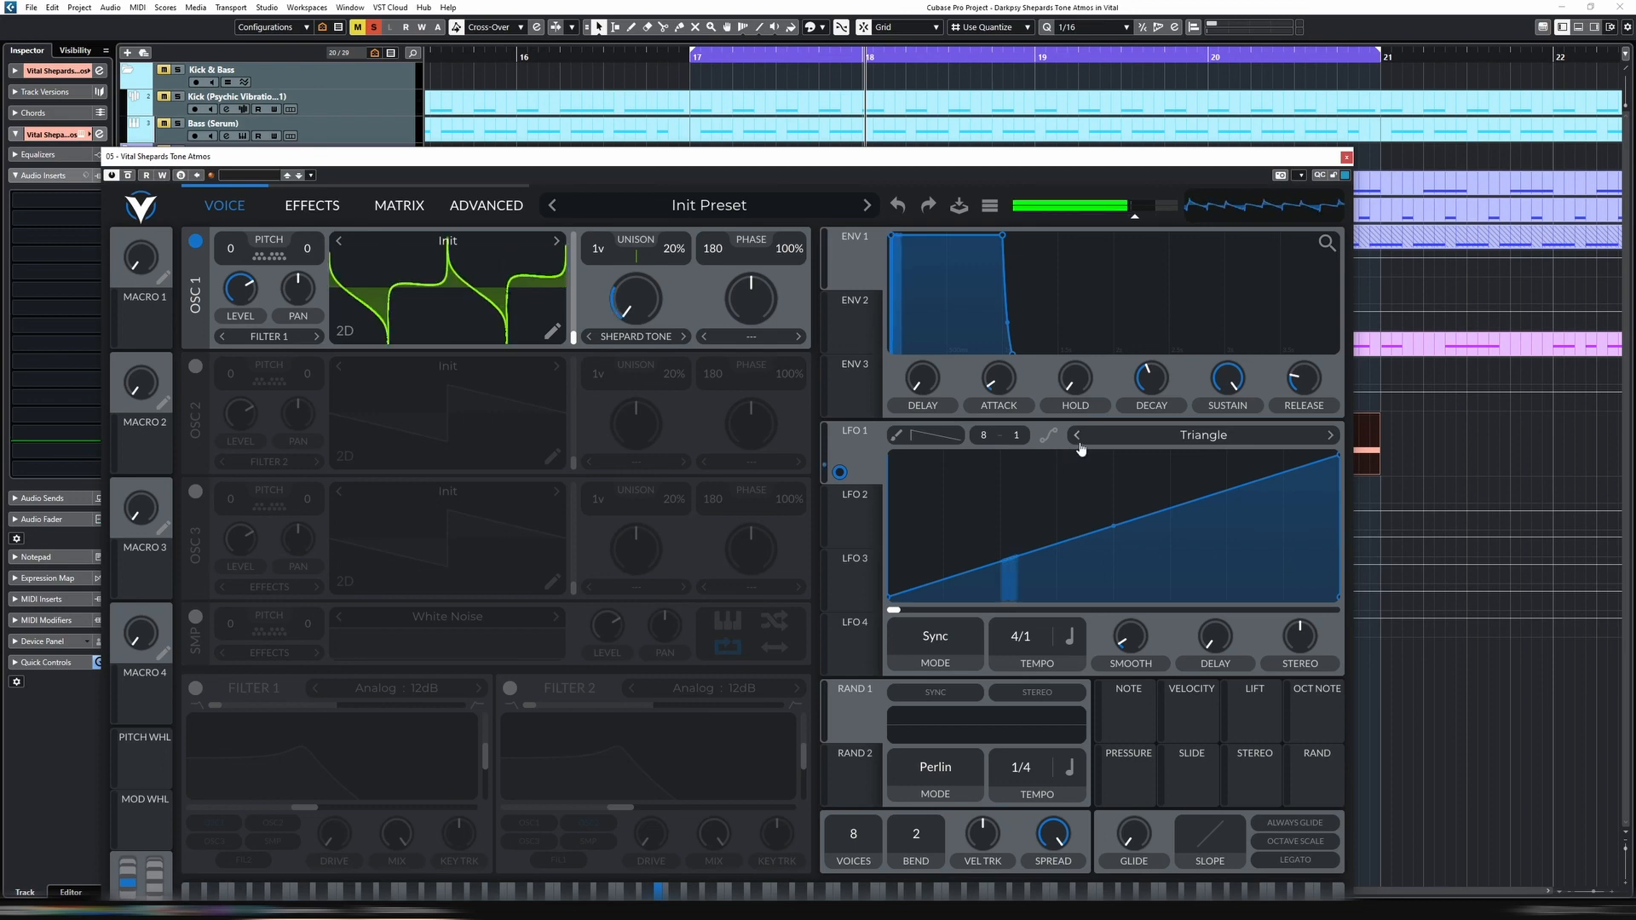
pyautogui.press('space')
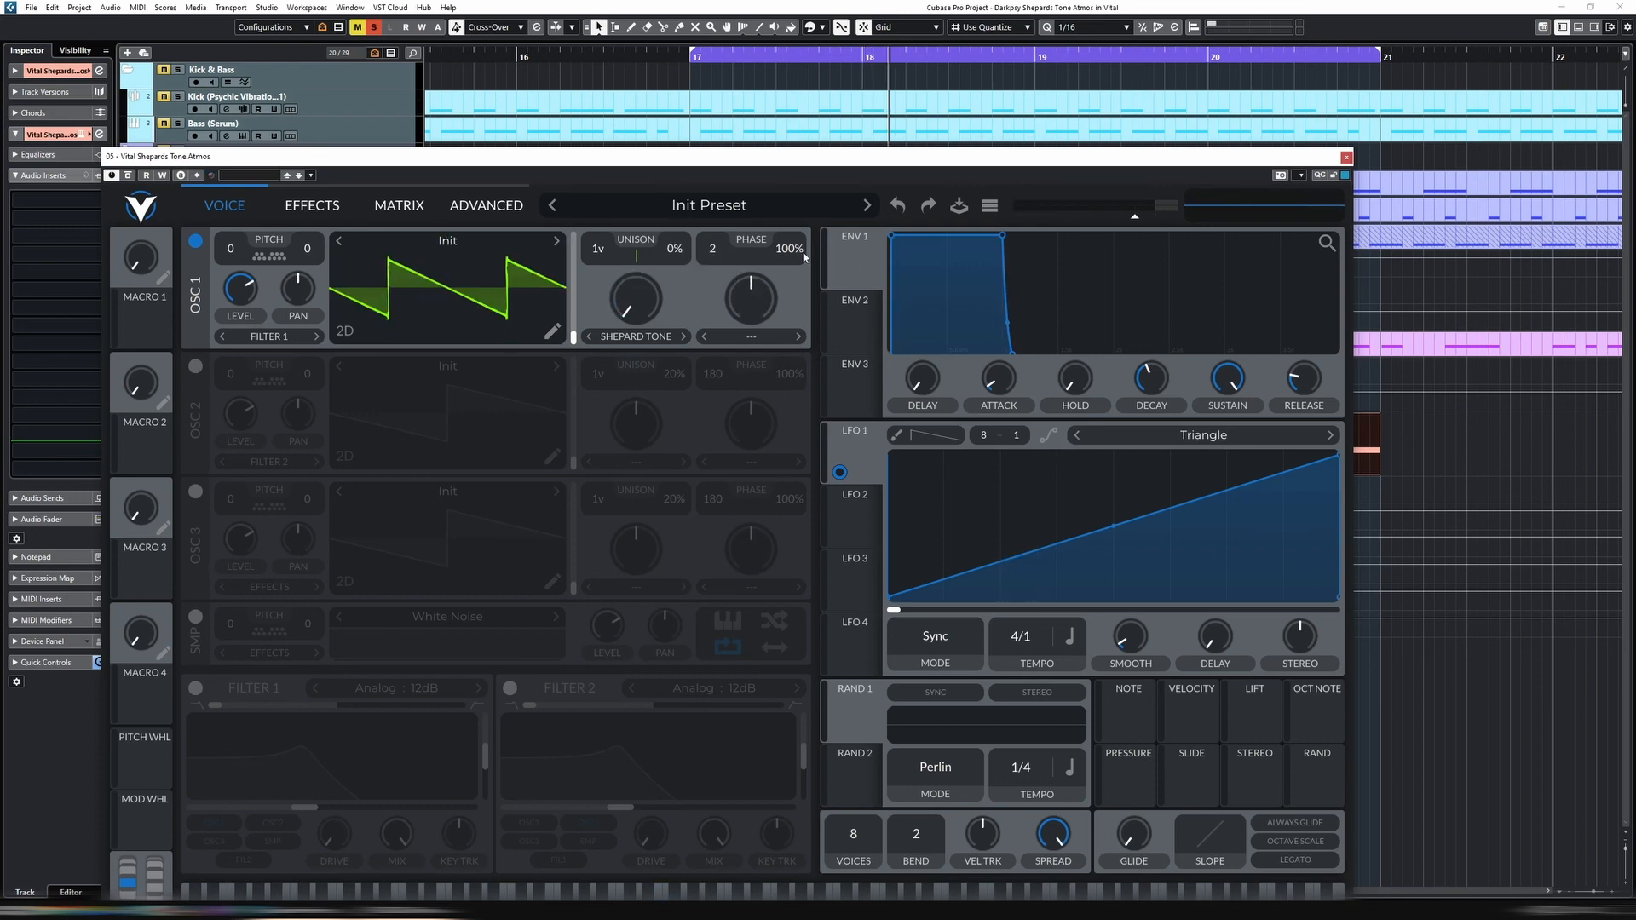
pyautogui.moveTo(803, 255); pyautogui.dragTo(797, 274)
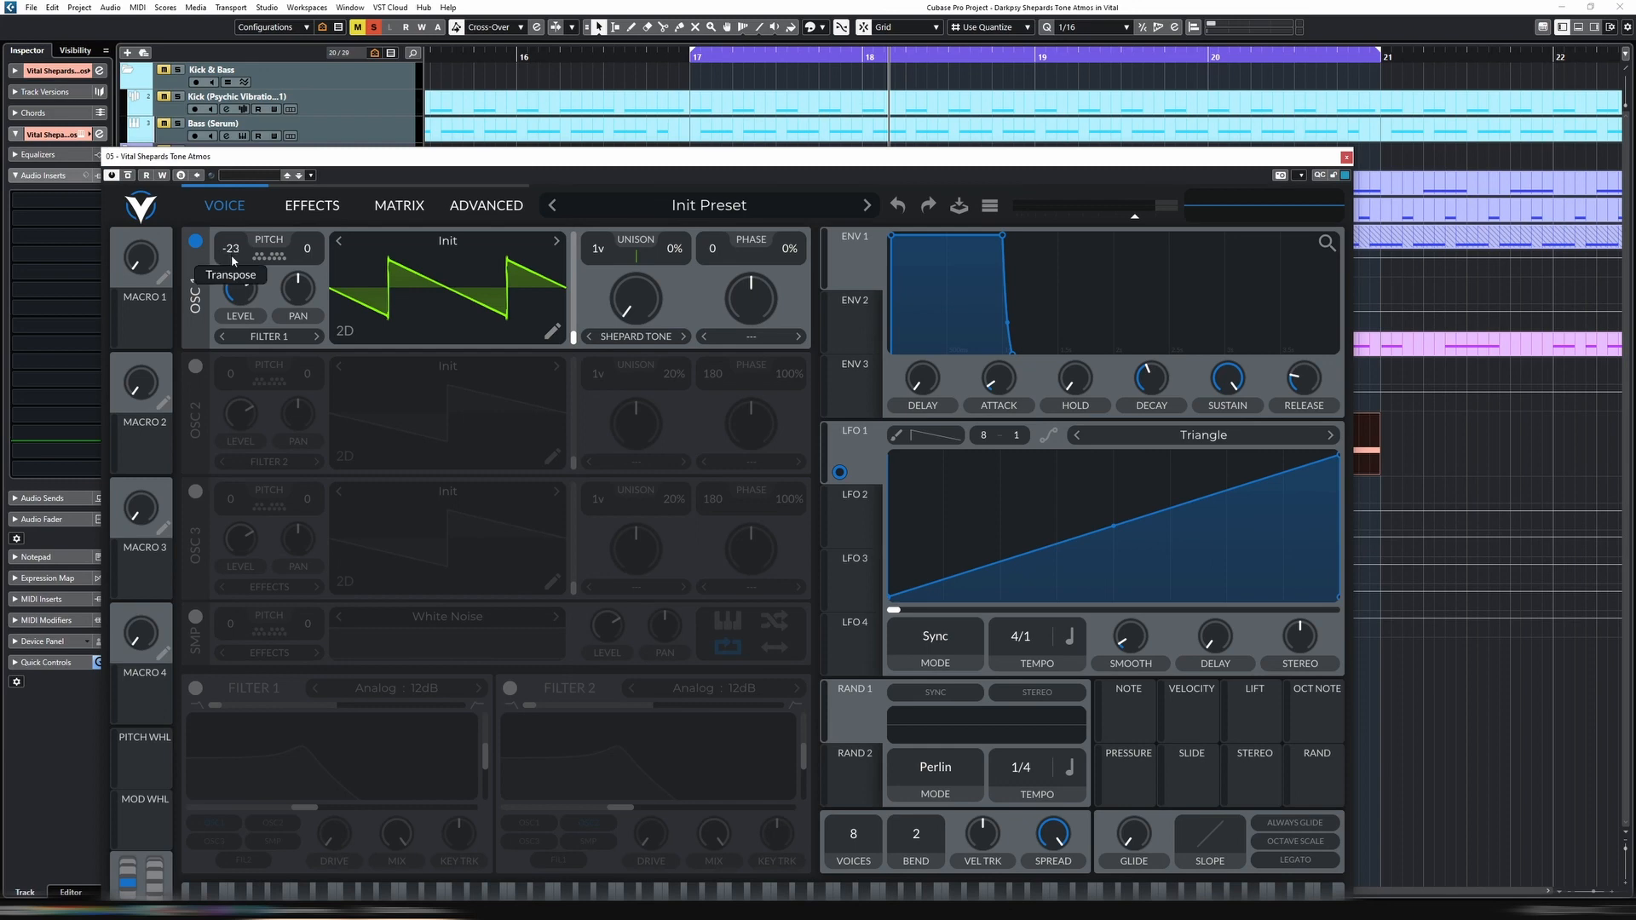
pyautogui.moveTo(368, 164); pyautogui.dragTo(428, 74)
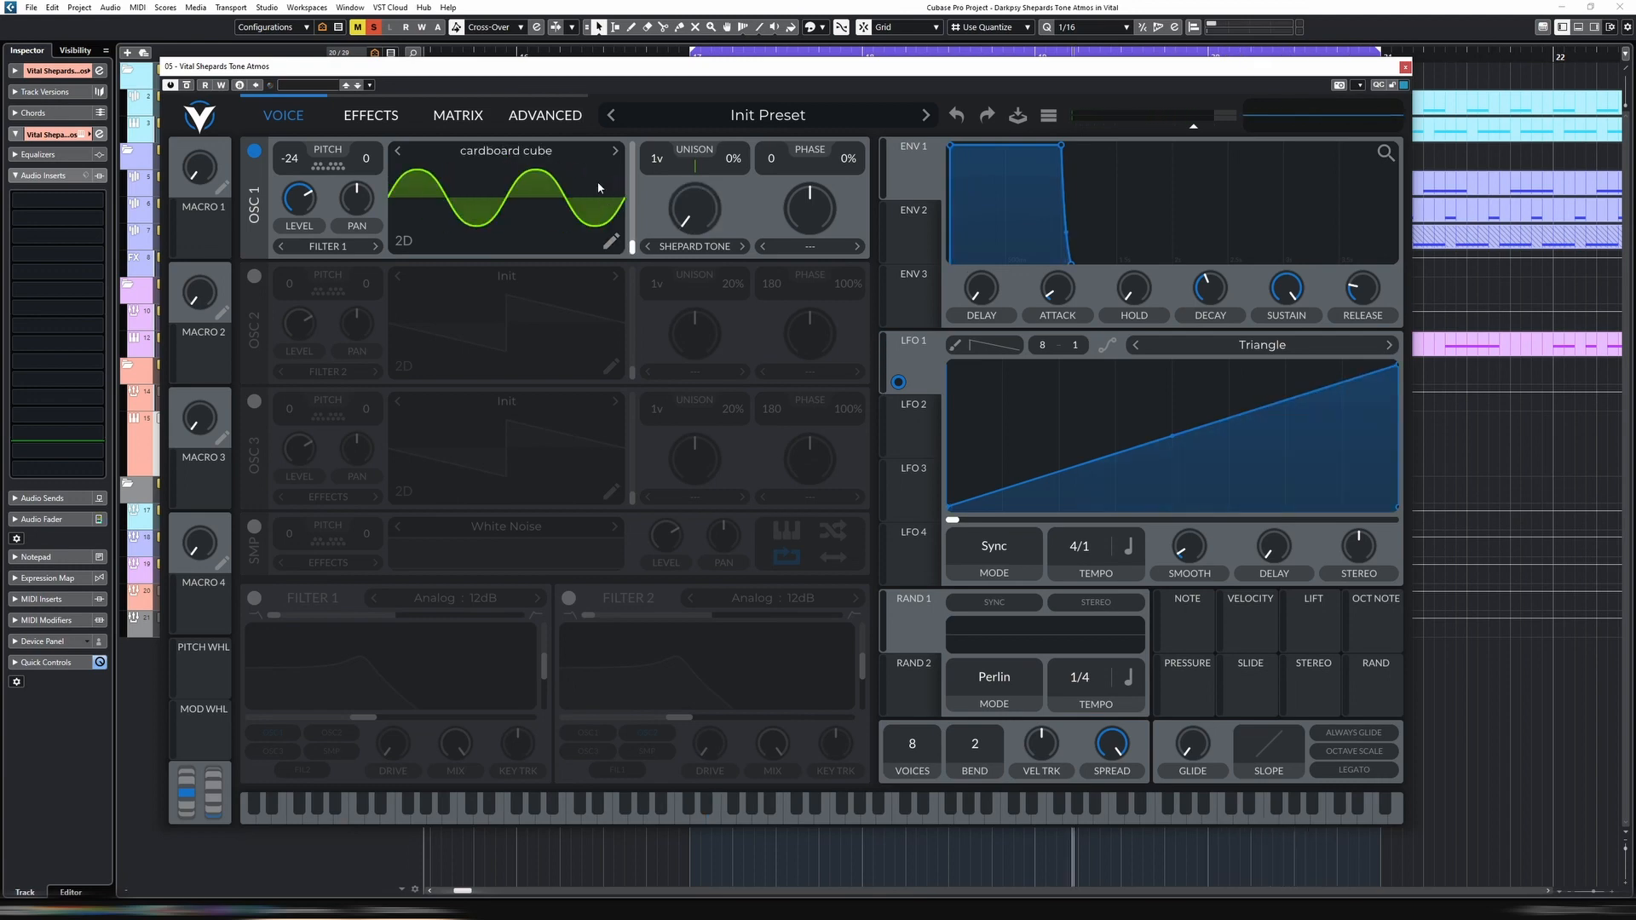
# Modulate oscillator 1's wavetable position with LFO 2, set to Sync at tempo 8/1 with reduced smoothing
pyautogui.press('space')
pyautogui.moveTo(636, 248); pyautogui.dragTo(643, 146)
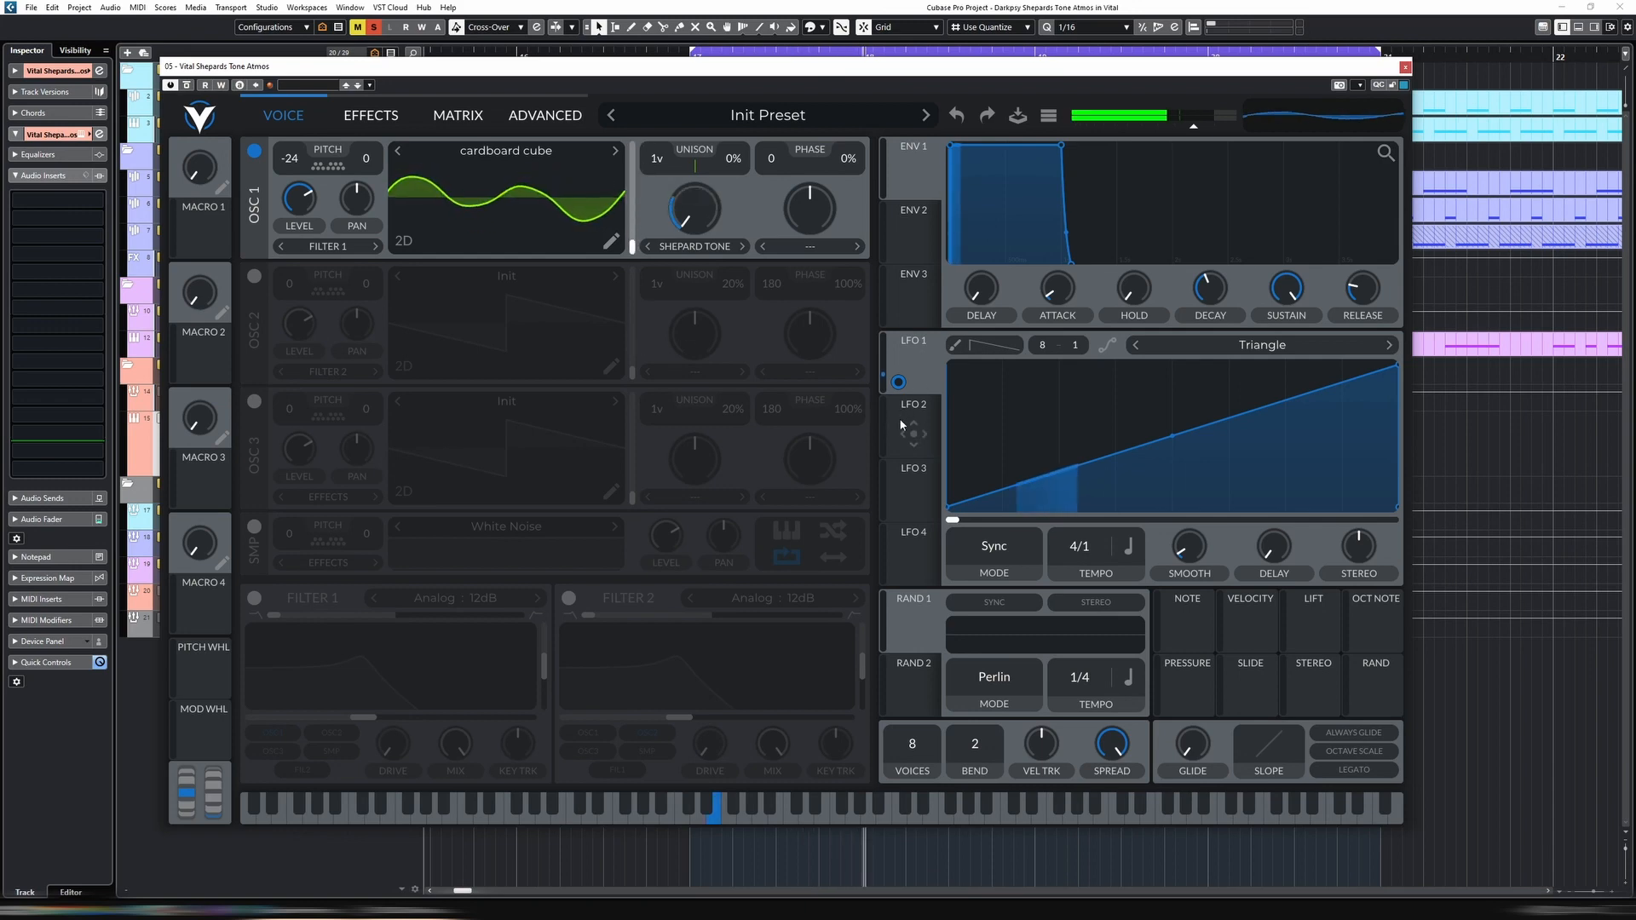
pyautogui.click(916, 432)
pyautogui.moveTo(919, 437)
pyautogui.mouseDown()
pyautogui.moveTo(633, 270)
pyautogui.moveTo(634, 248)
pyautogui.mouseUp()
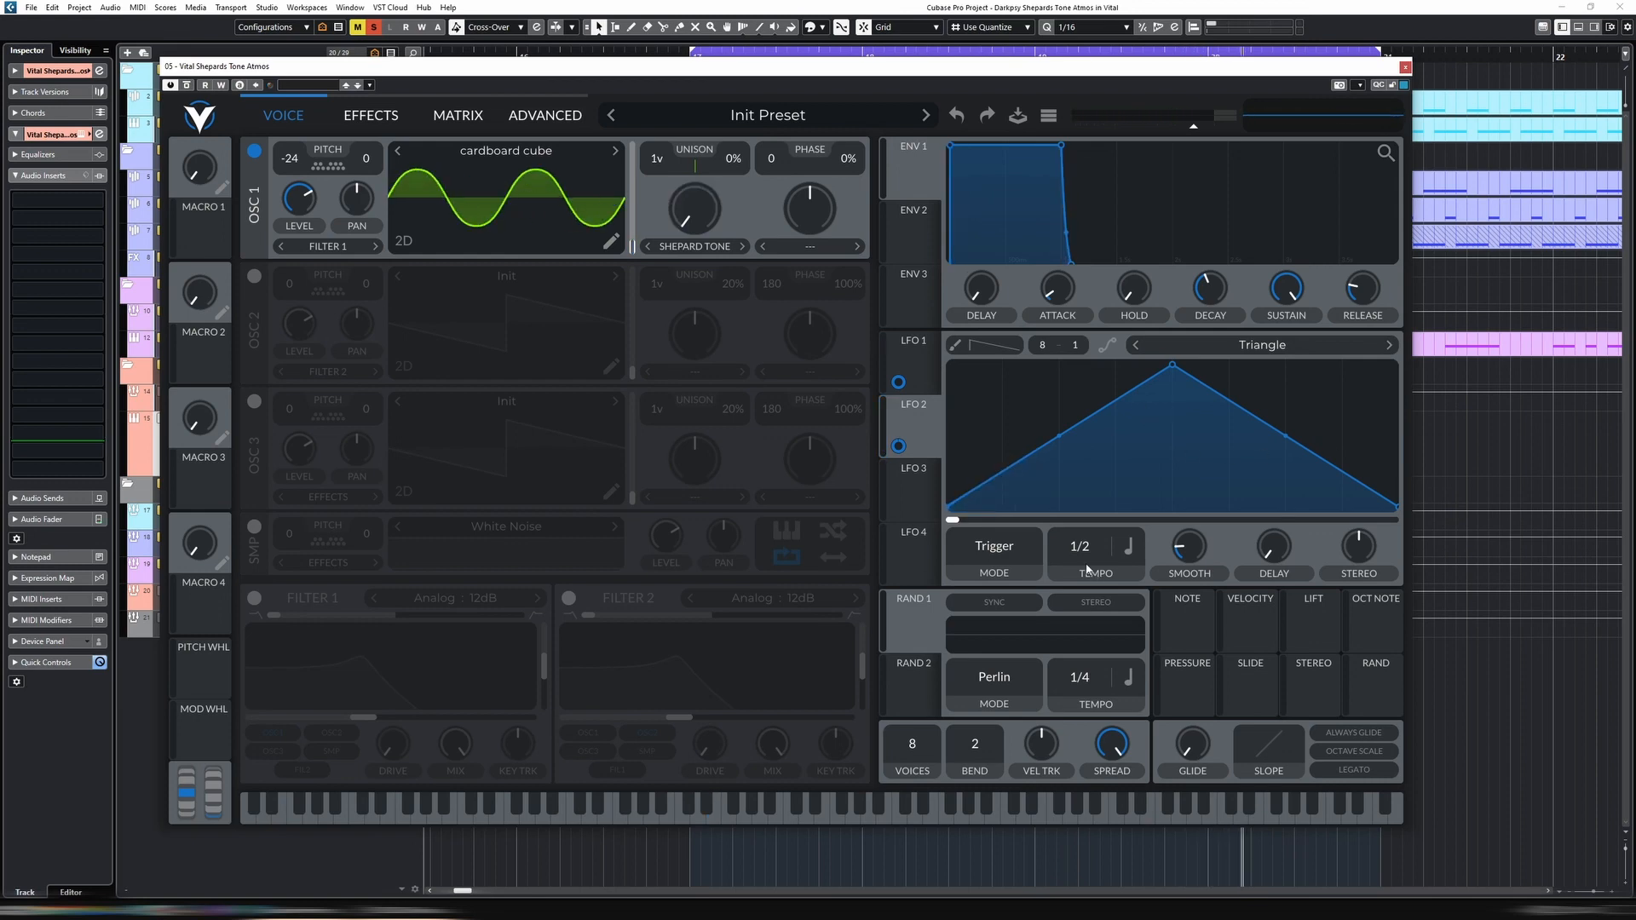
pyautogui.click(1004, 554)
pyautogui.click(1004, 598)
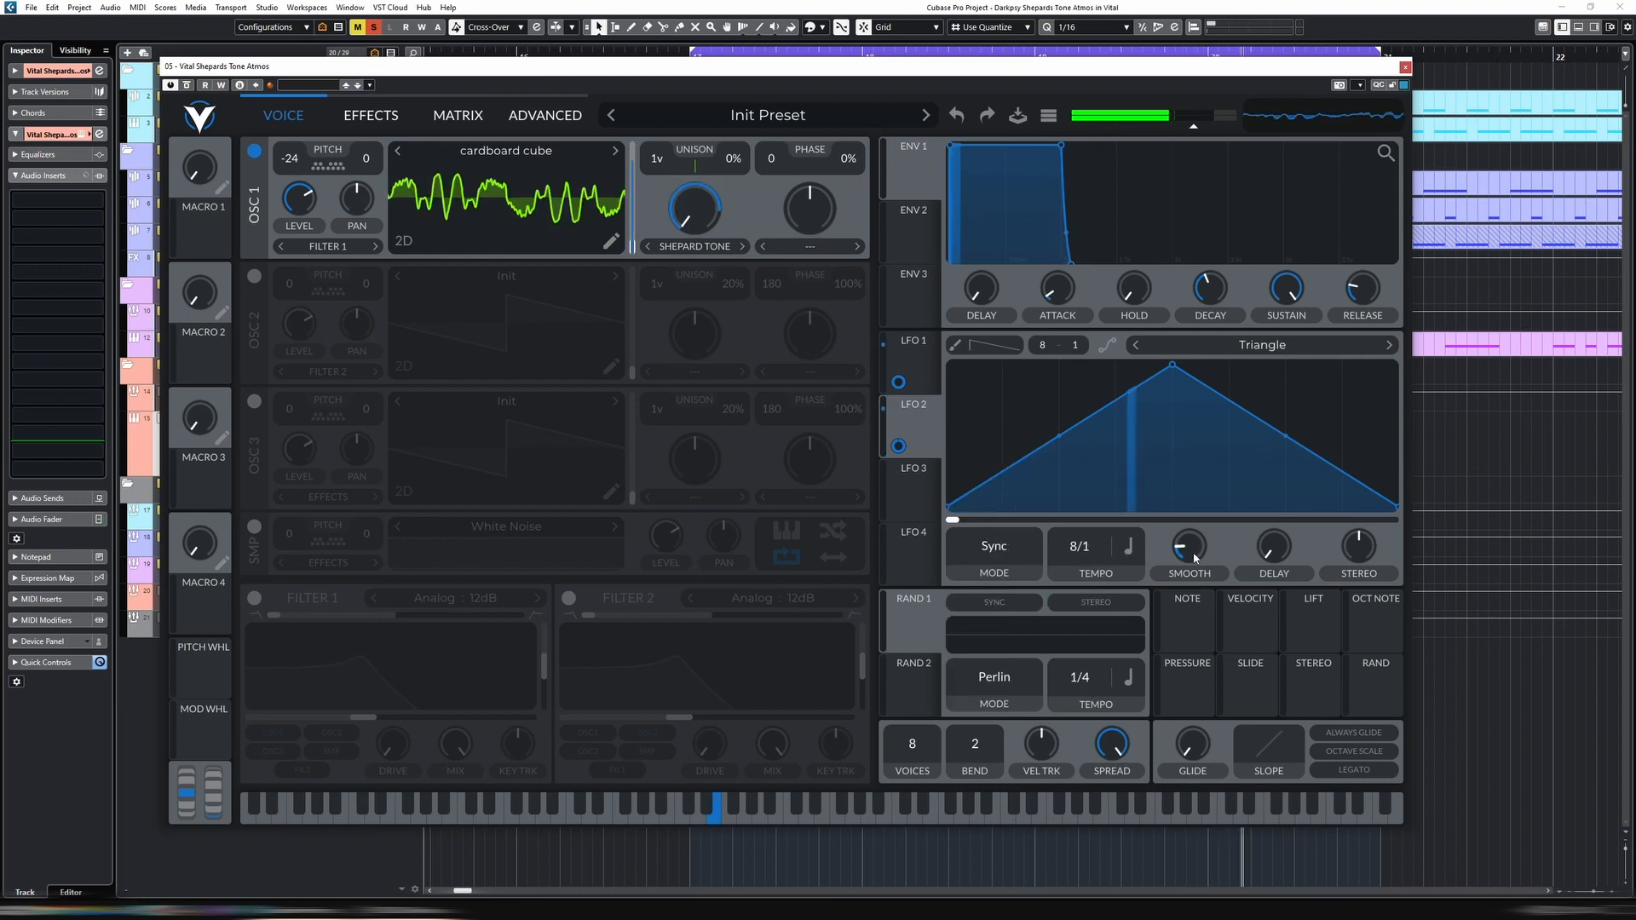
pyautogui.click(927, 363)
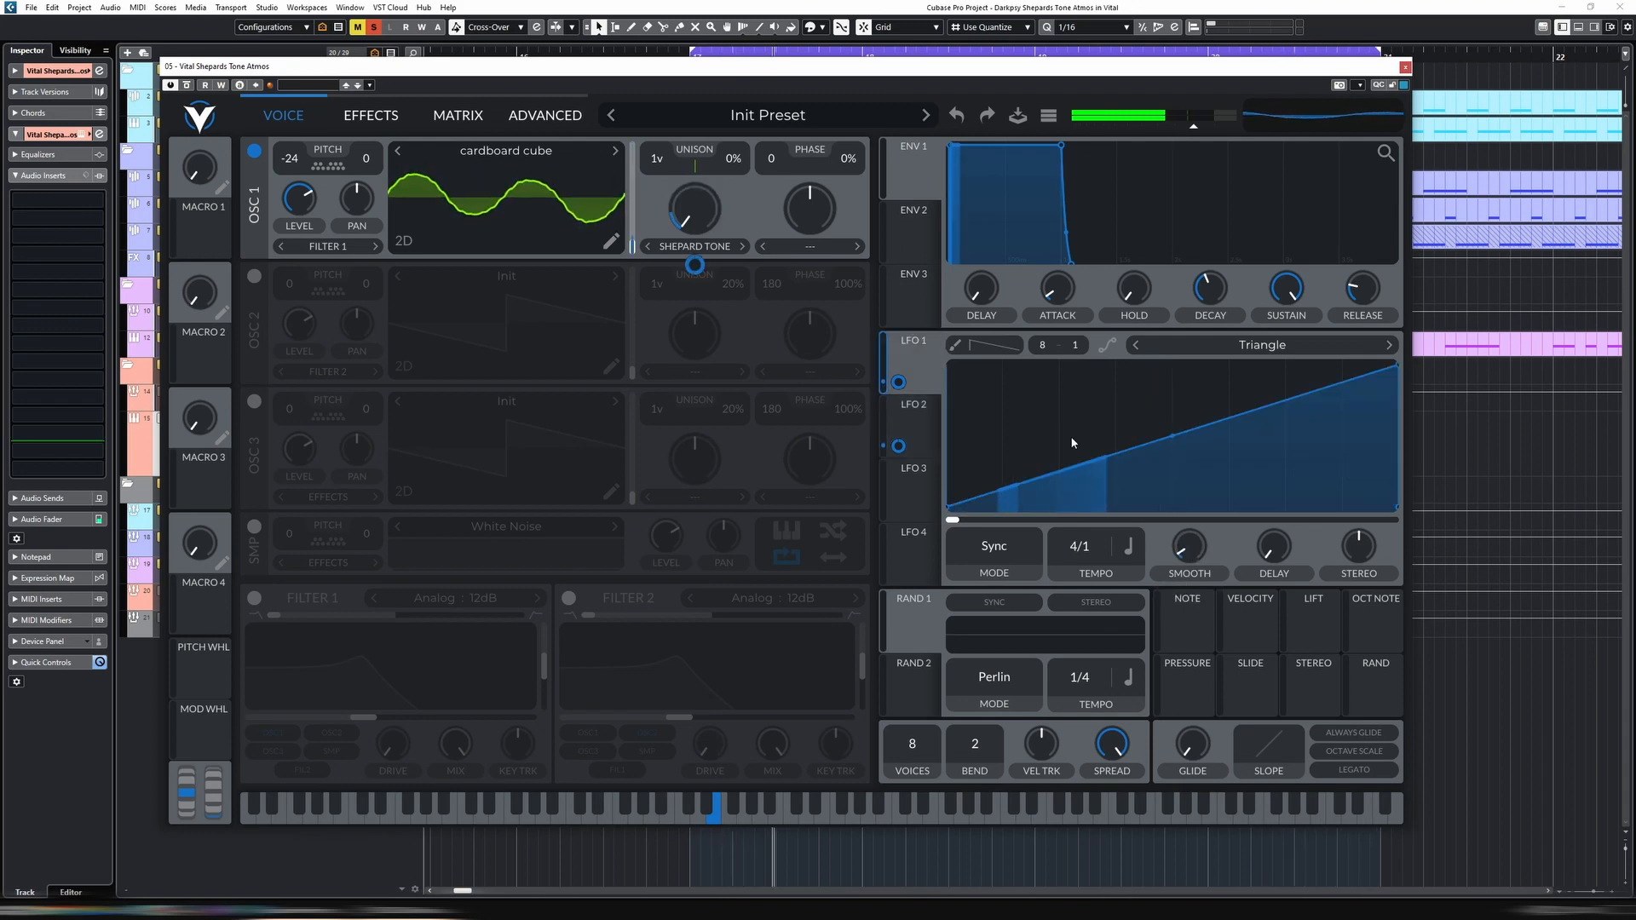
pyautogui.click(895, 418)
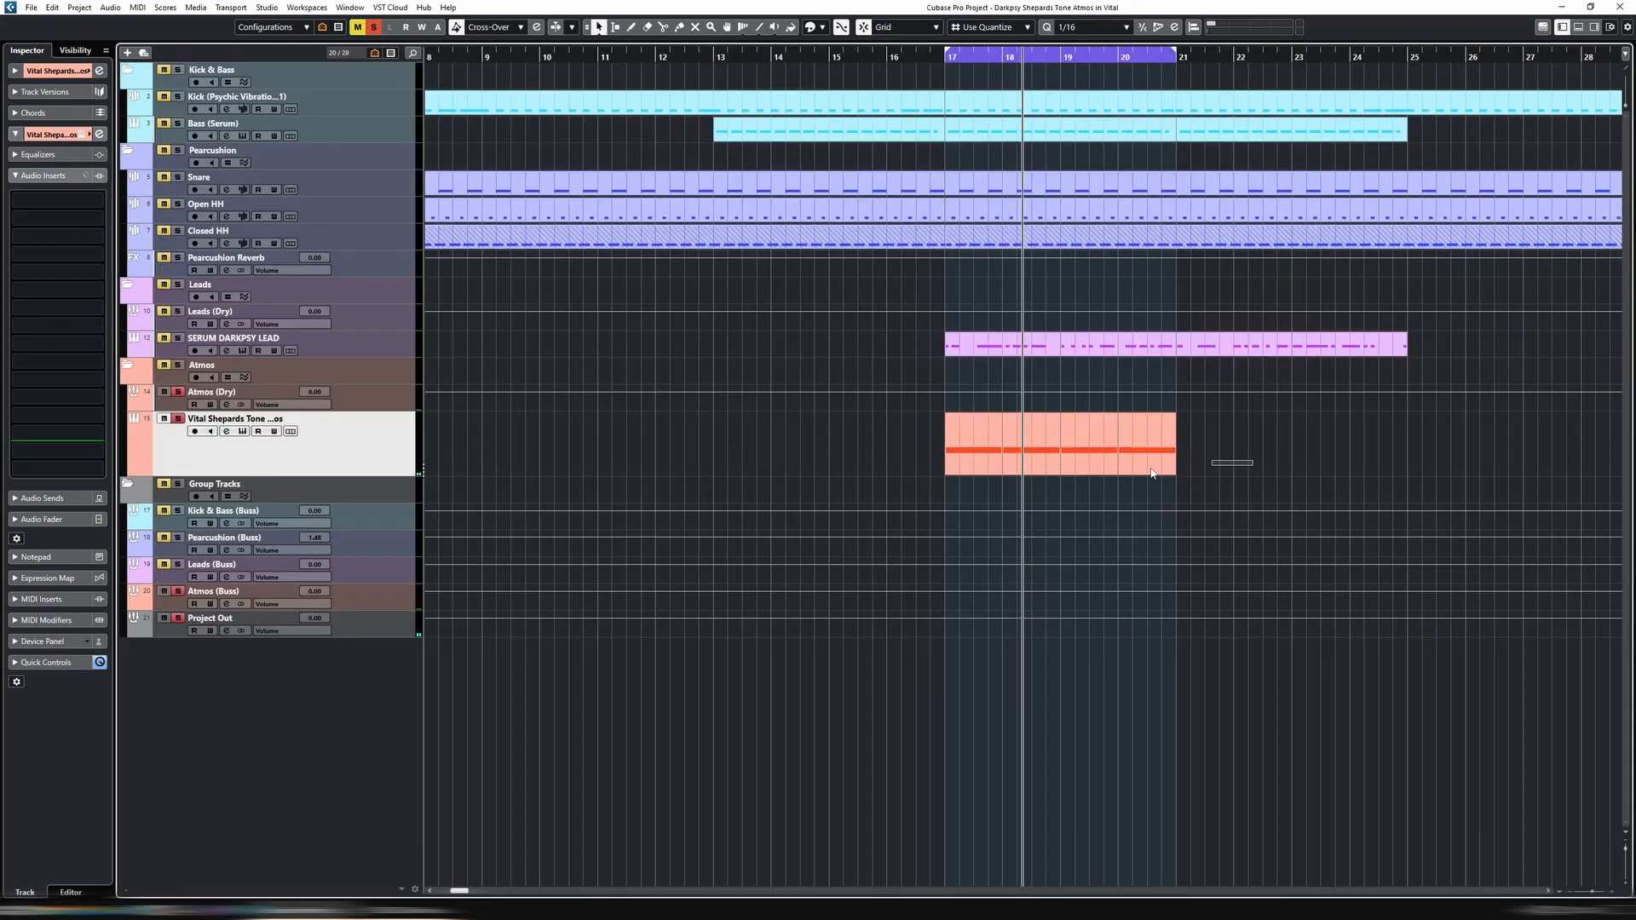
# Duplicate the four-bar atmos section to fill bars 21 to 25 and loop playback over all eight bars from bar 17
pyautogui.click(980, 444)
pyautogui.hotkey('ctrl', 'd')
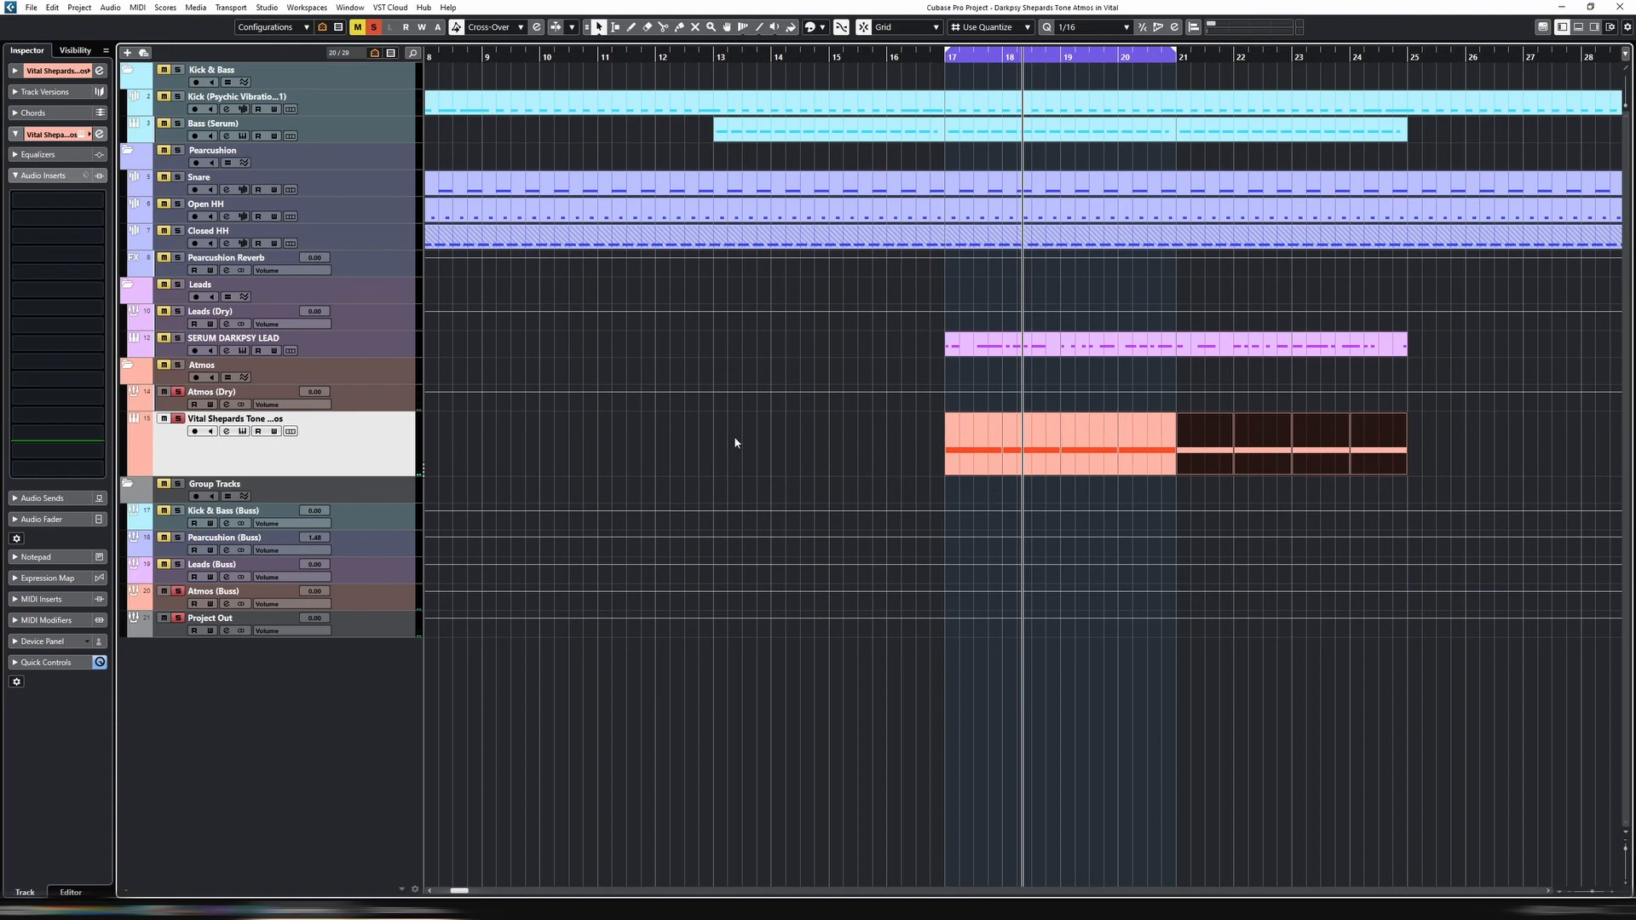
pyautogui.moveTo(735, 443); pyautogui.dragTo(1525, 454)
pyautogui.press('p')
pyautogui.press('l')
pyautogui.press('space')
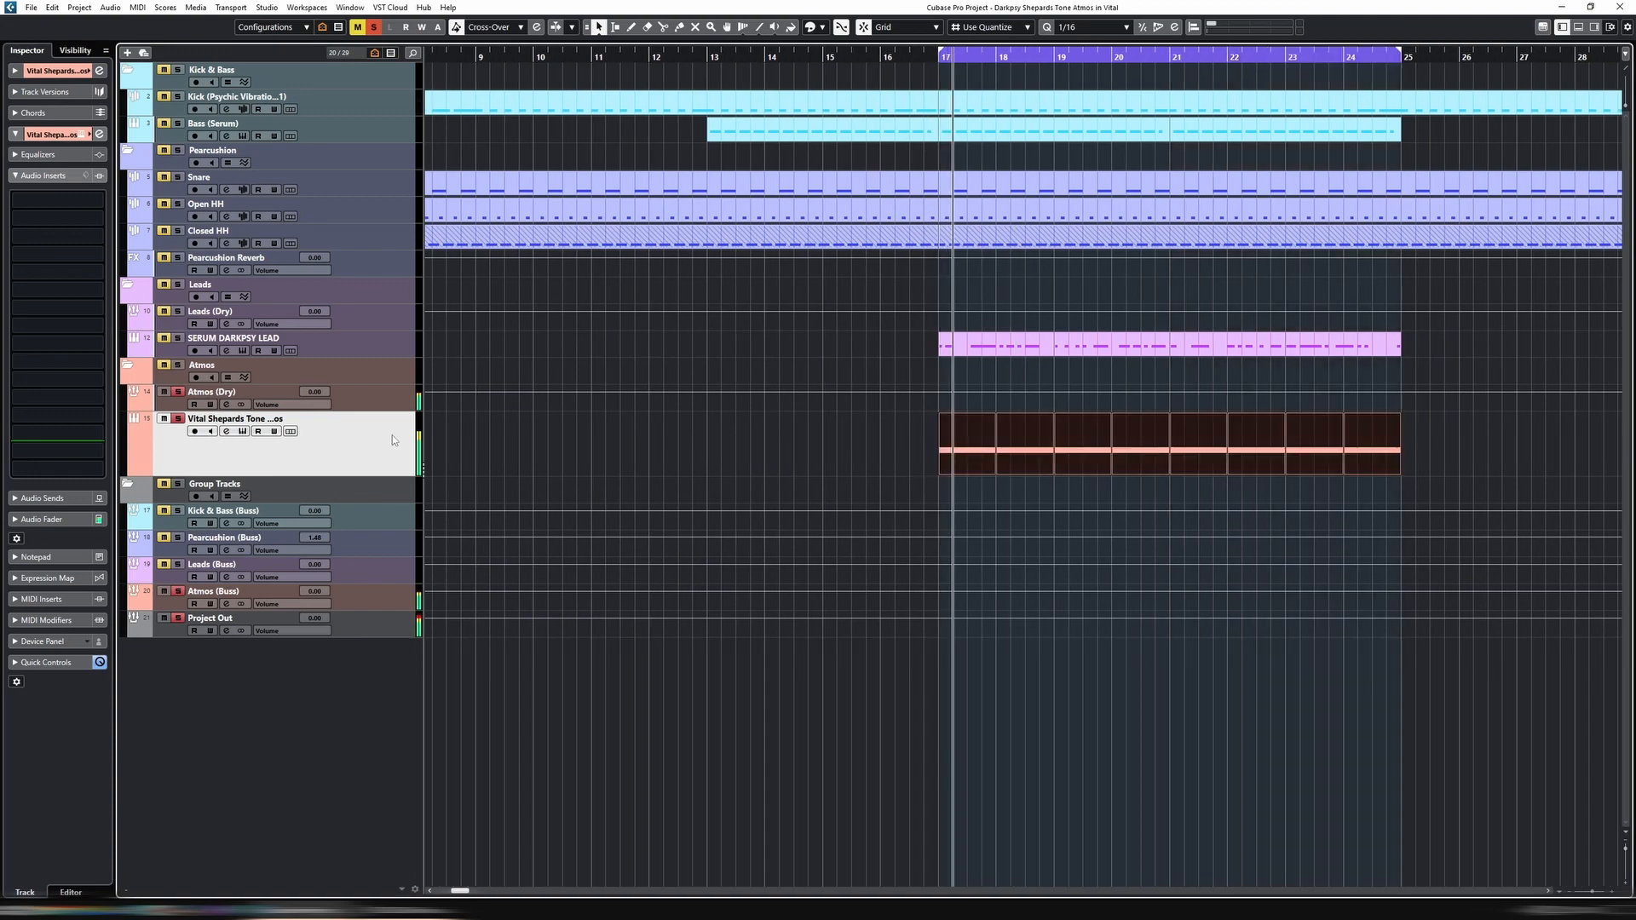
# Reopen the atmos track's synth and step through oscillator 1's wavetables during playback, settling on cookie jar
pyautogui.doubleClick(392, 435)
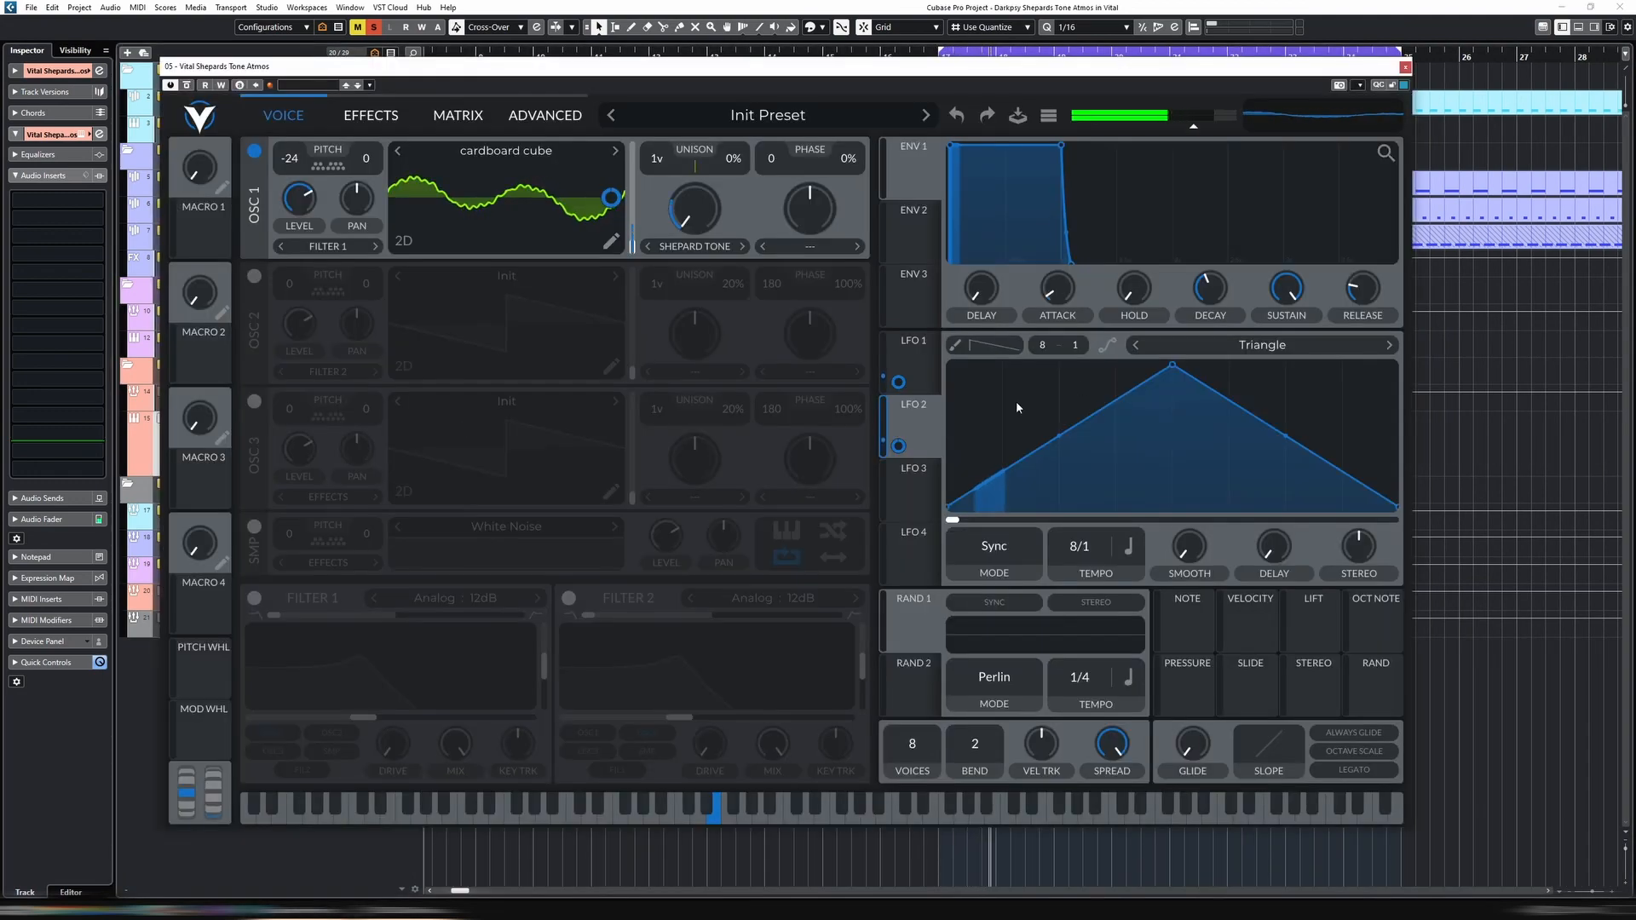
pyautogui.click(913, 349)
pyautogui.click(913, 408)
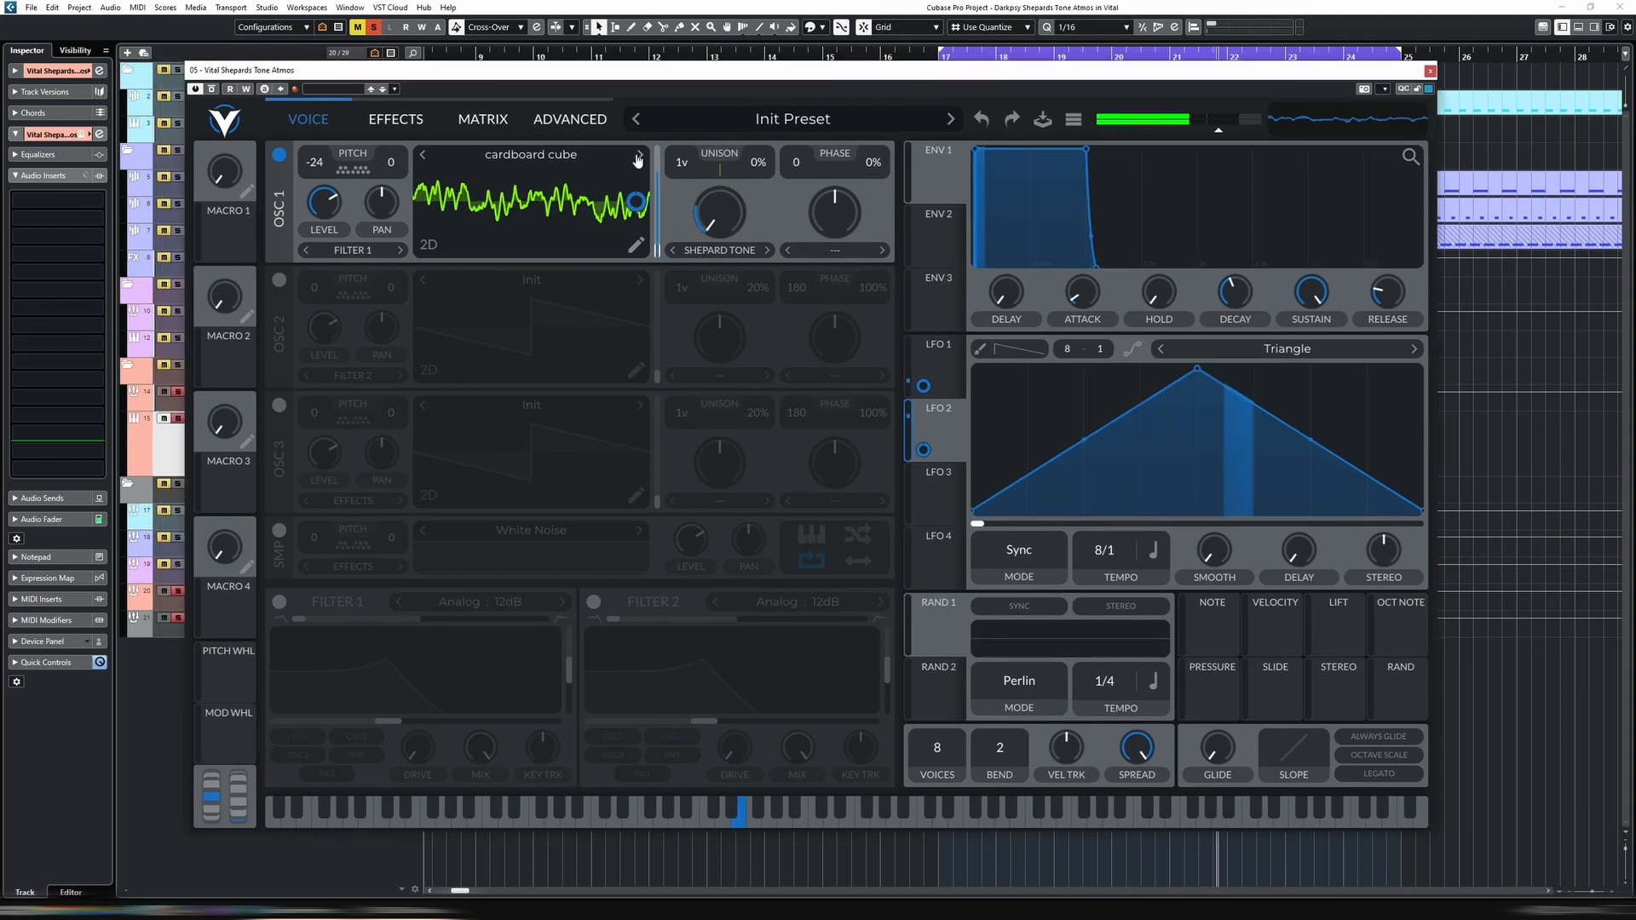
pyautogui.click(638, 156)
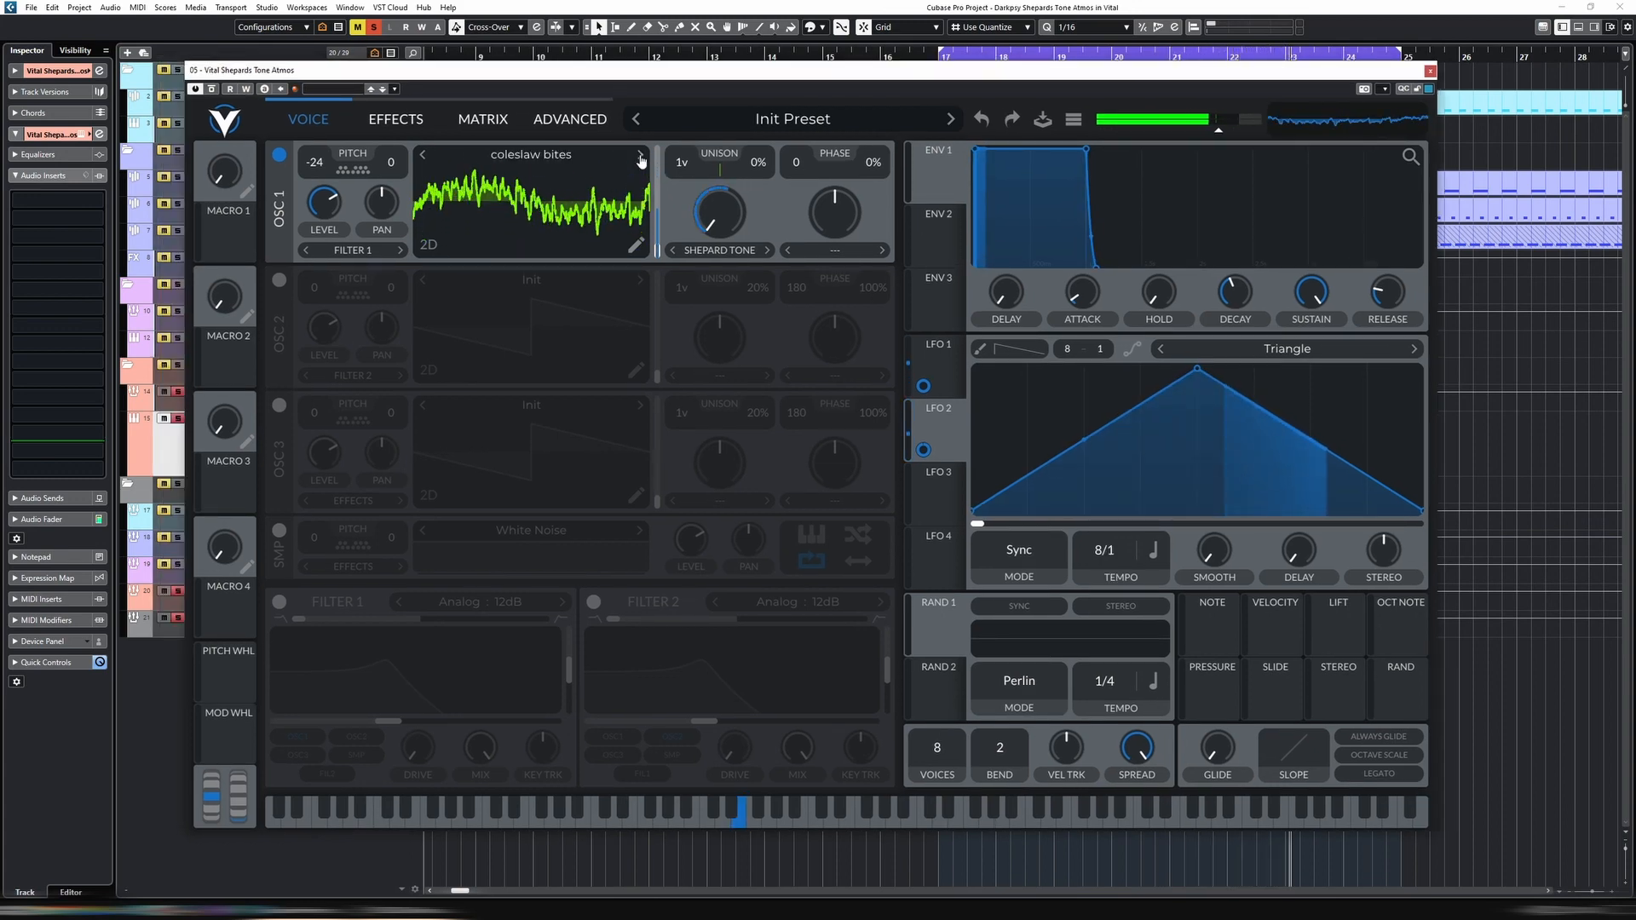
pyautogui.click(640, 158)
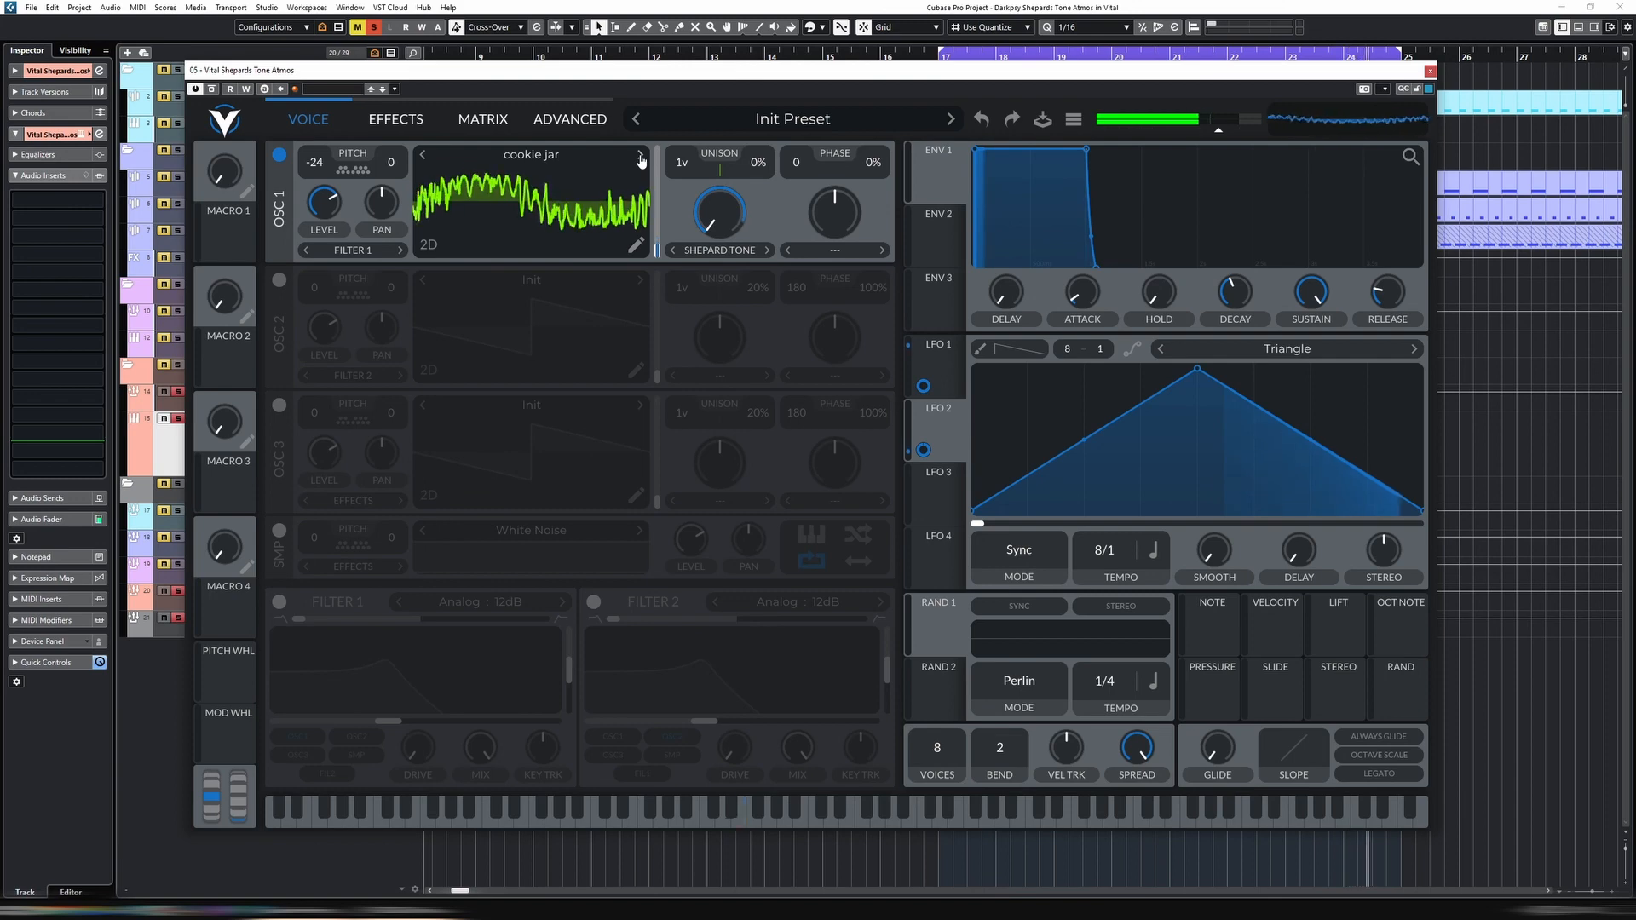
pyautogui.click(640, 158)
pyautogui.click(422, 157)
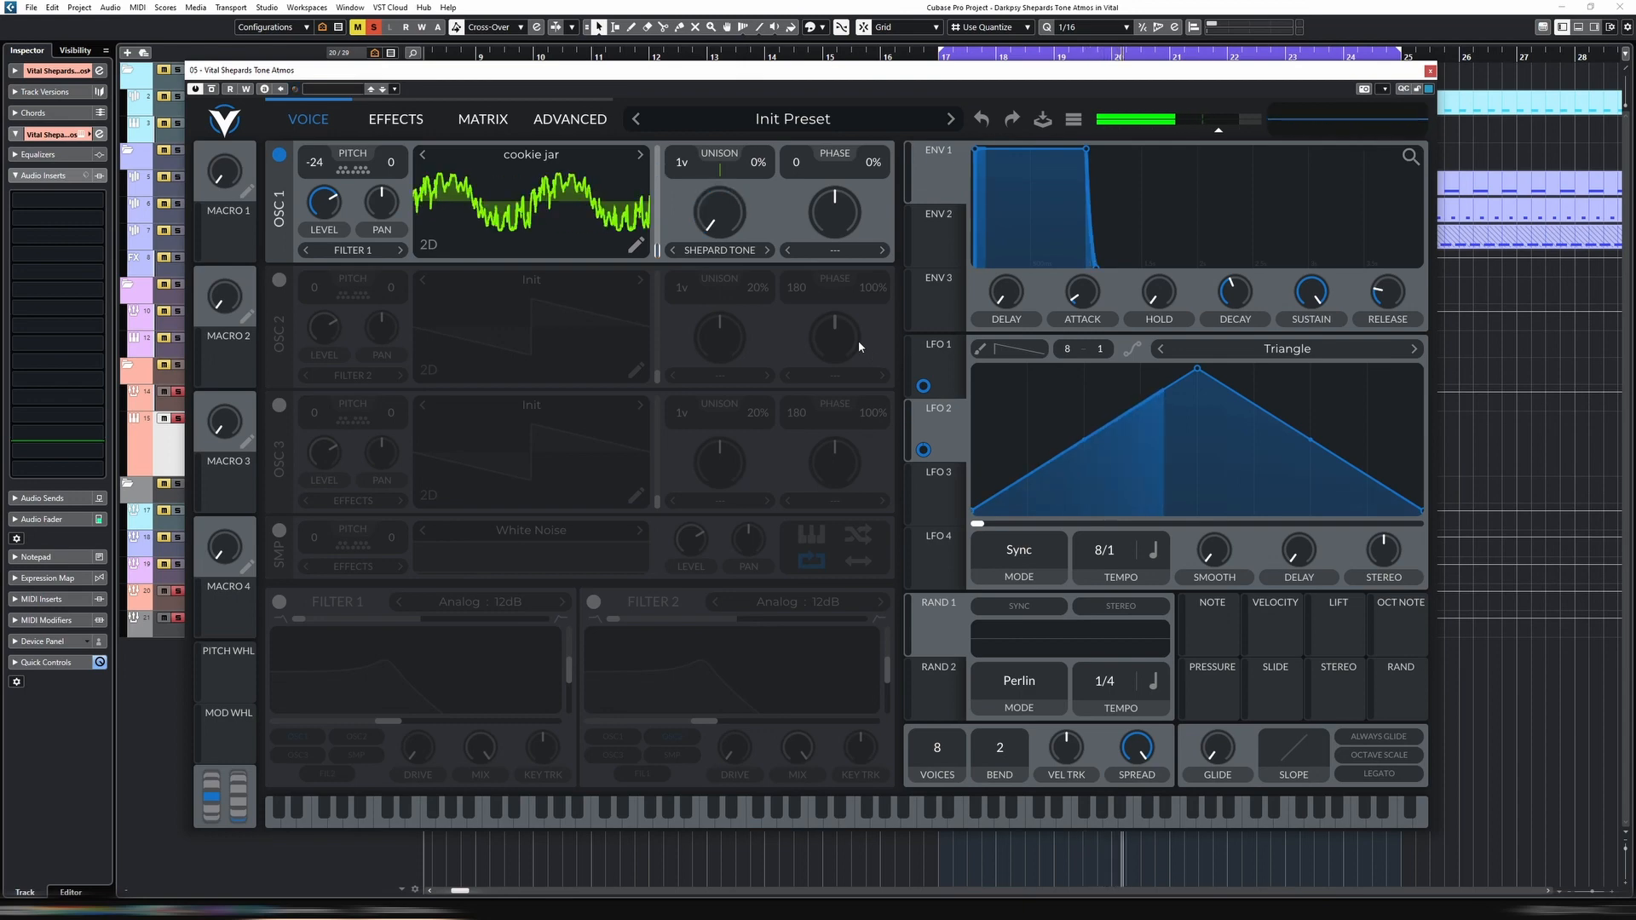
# Enable Filter 1 as Analog 24dB, blend it to a band-pass shape, and raise its cutoff and drive slightly
pyautogui.click(280, 607)
pyautogui.click(459, 604)
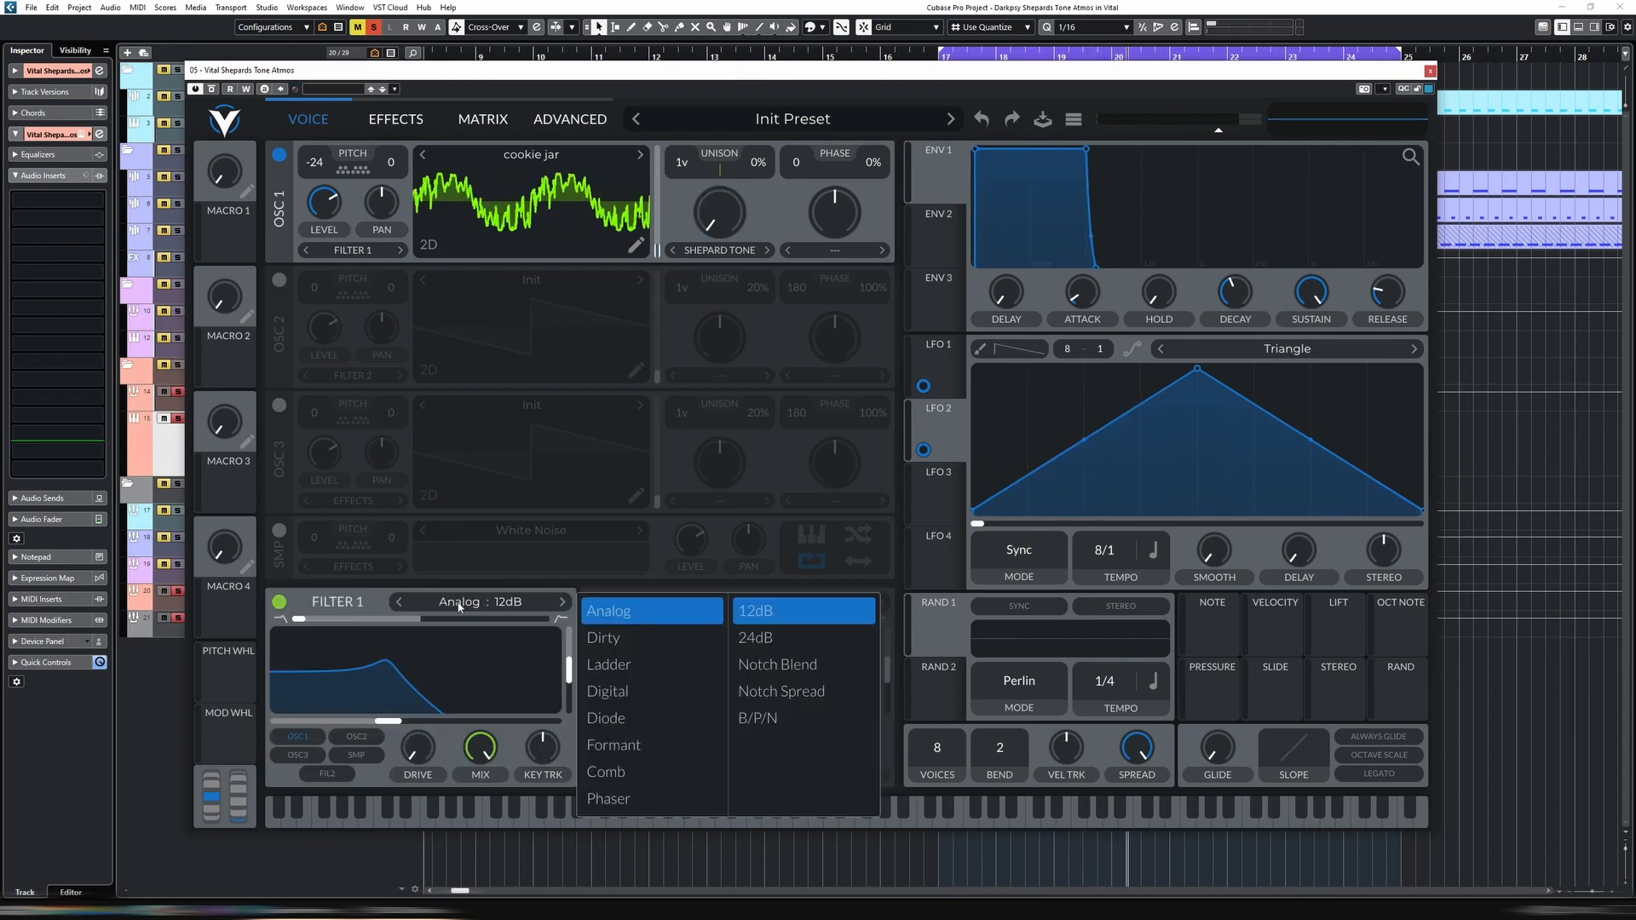
pyautogui.click(763, 637)
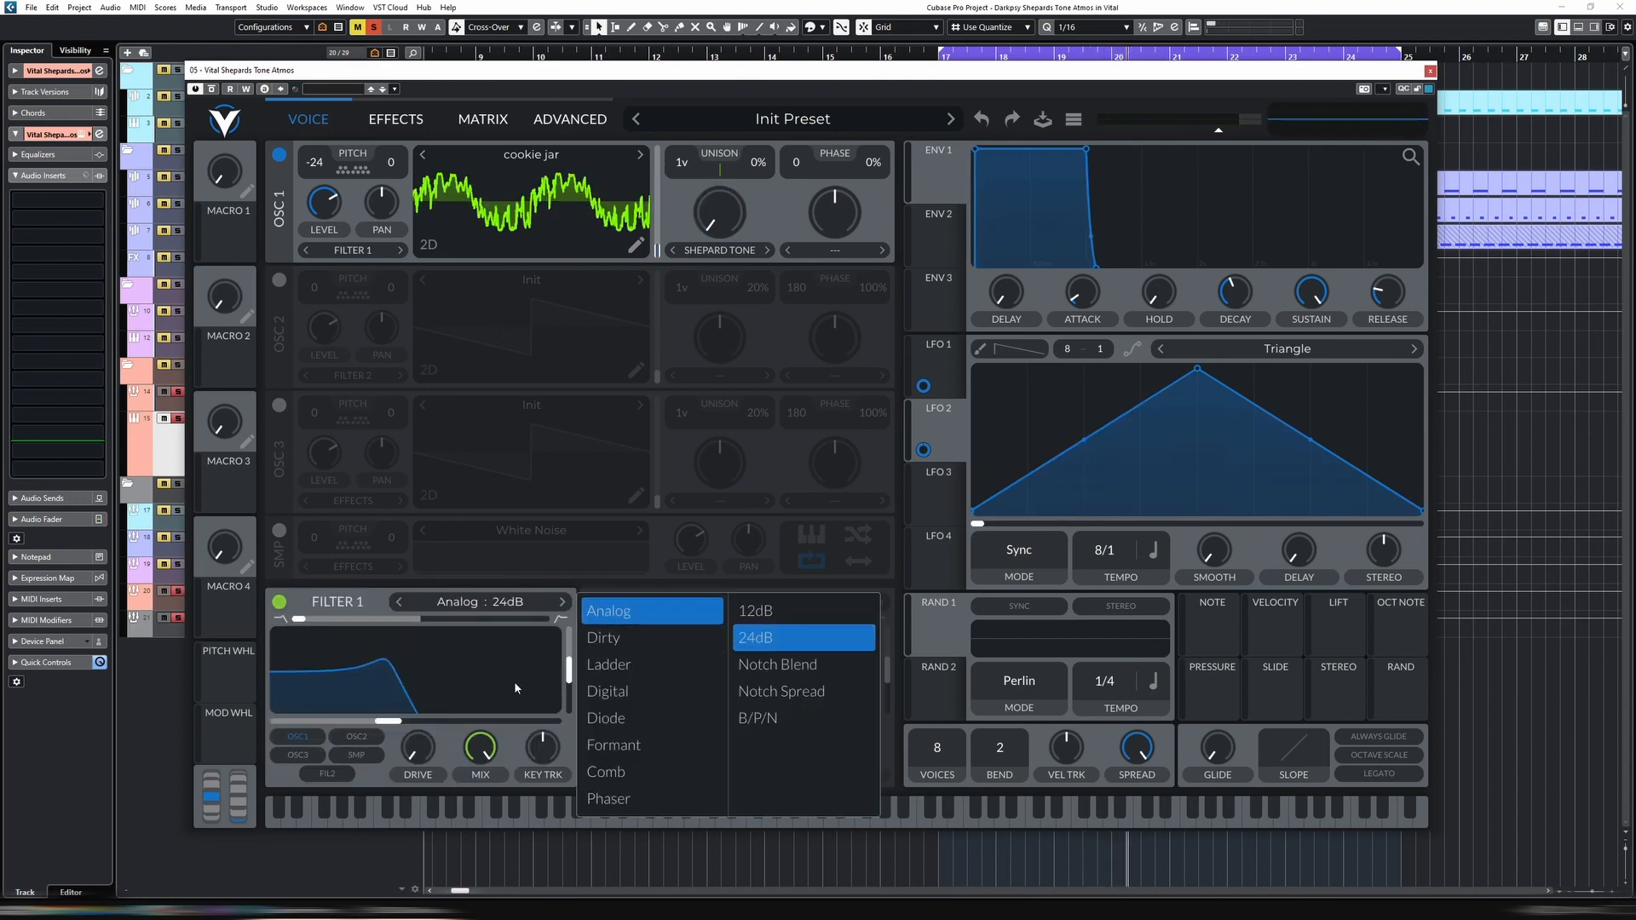
pyautogui.moveTo(303, 626); pyautogui.dragTo(422, 625)
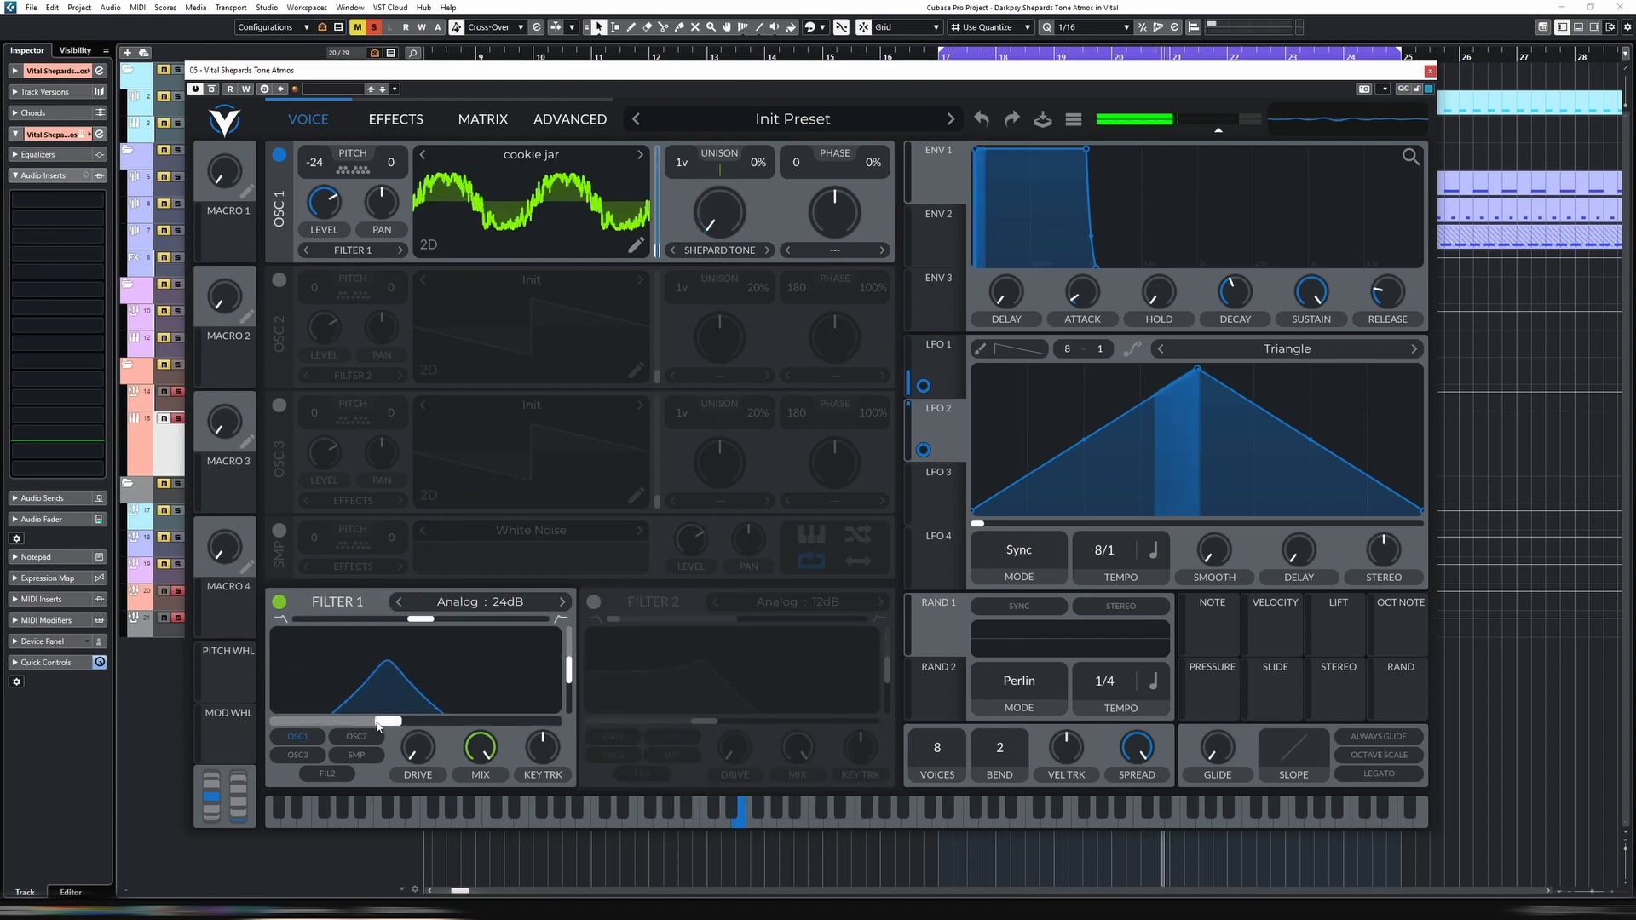
pyautogui.moveTo(388, 722)
pyautogui.mouseDown()
pyautogui.moveTo(453, 724)
pyautogui.moveTo(361, 725)
pyautogui.moveTo(502, 722)
pyautogui.moveTo(383, 723)
pyautogui.moveTo(403, 723)
pyautogui.mouseUp()
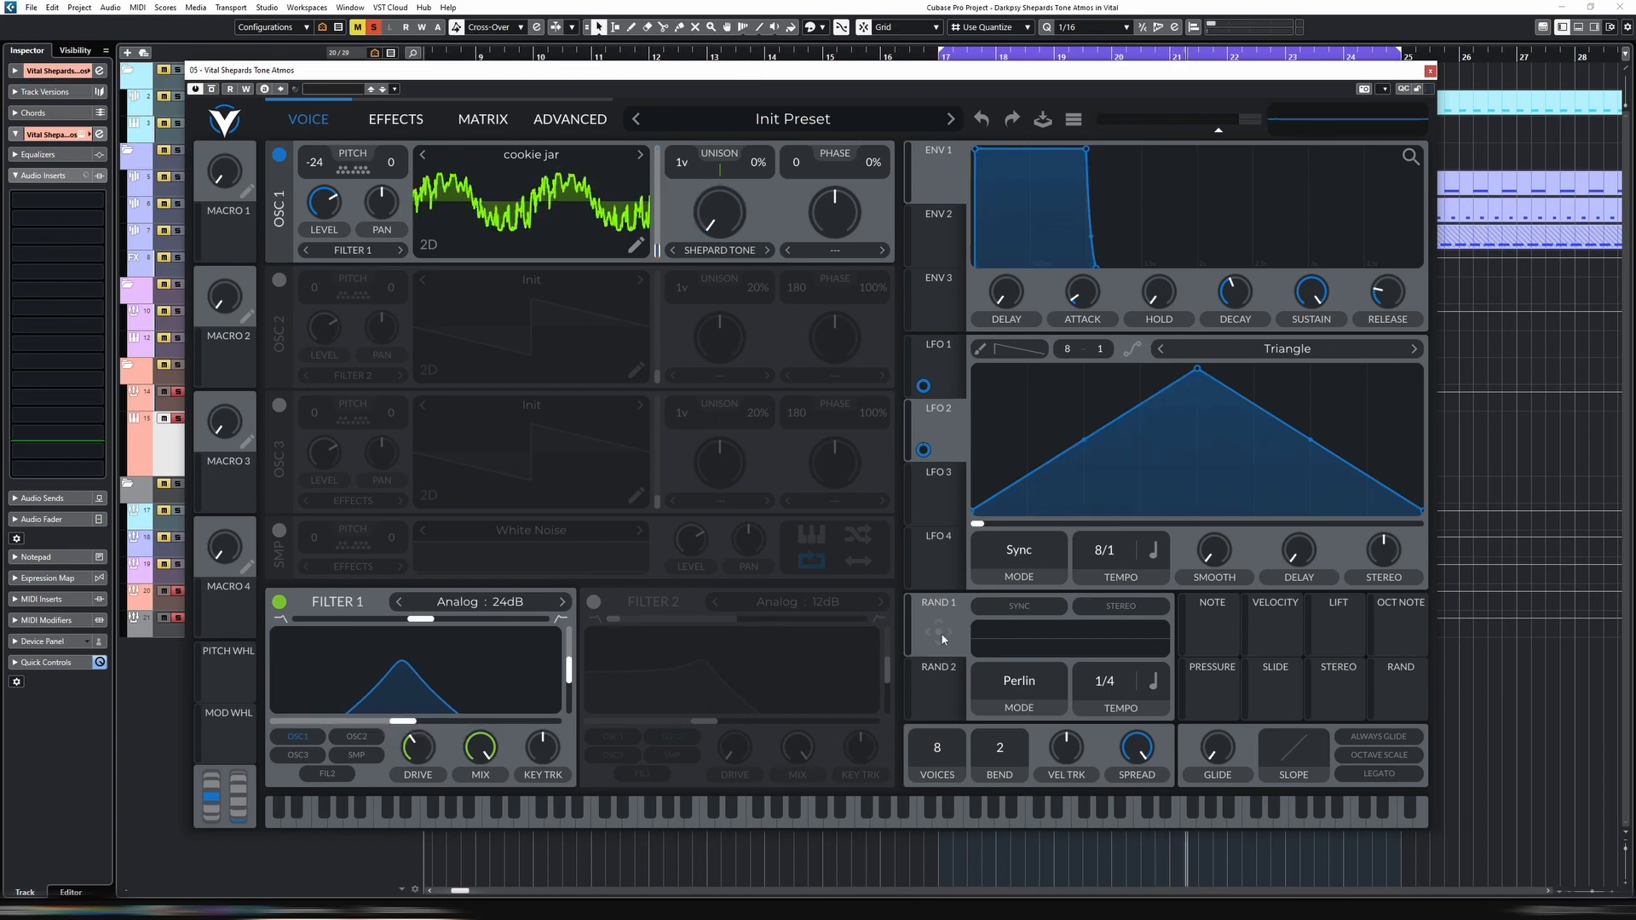
# Modulate Filter 1's cutoff with RAND 1
pyautogui.moveTo(941, 632); pyautogui.dragTo(417, 713)
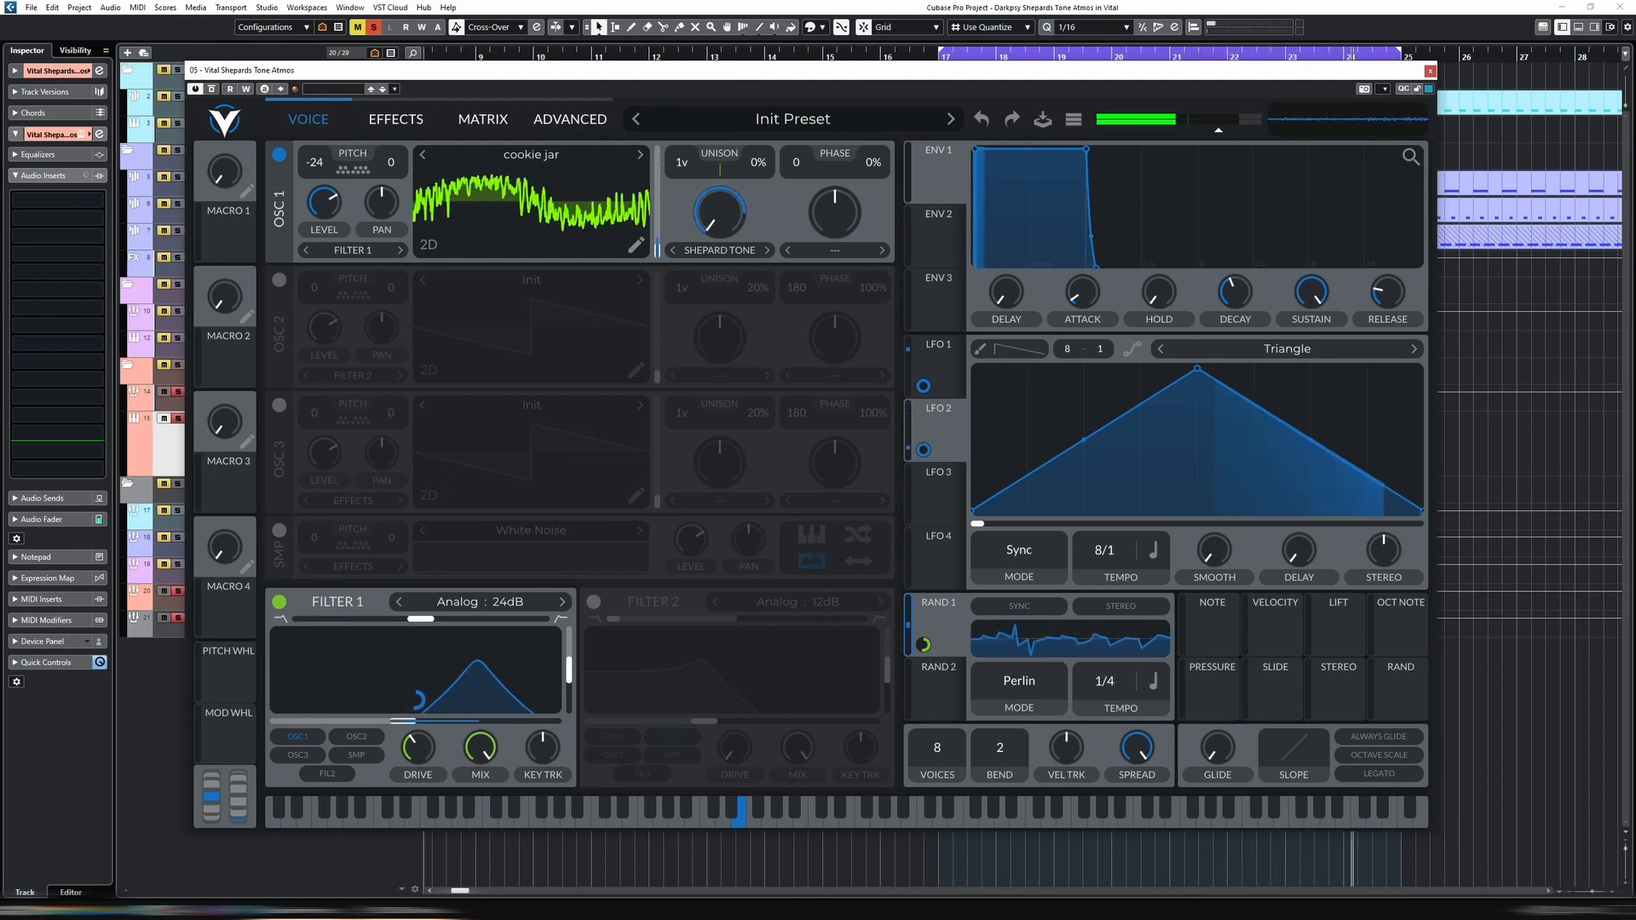
pyautogui.moveTo(925, 653)
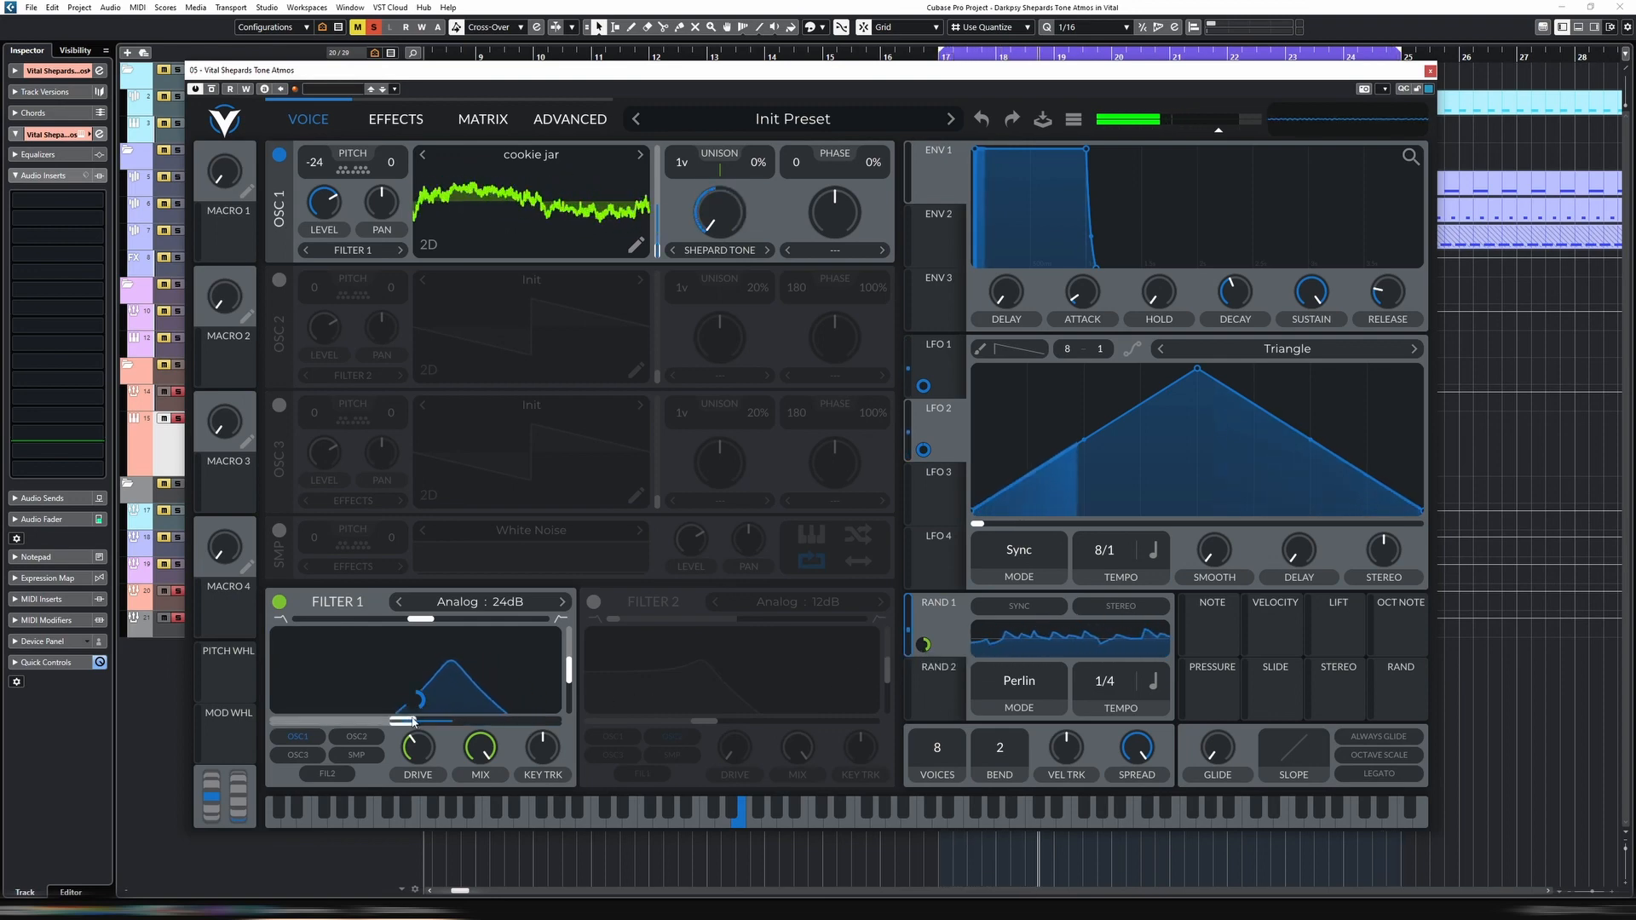
# Lower Filter 1's cutoff and shape envelope 1 into a pluck with zero sustain and a short decay
pyautogui.moveTo(402, 721); pyautogui.dragTo(366, 722)
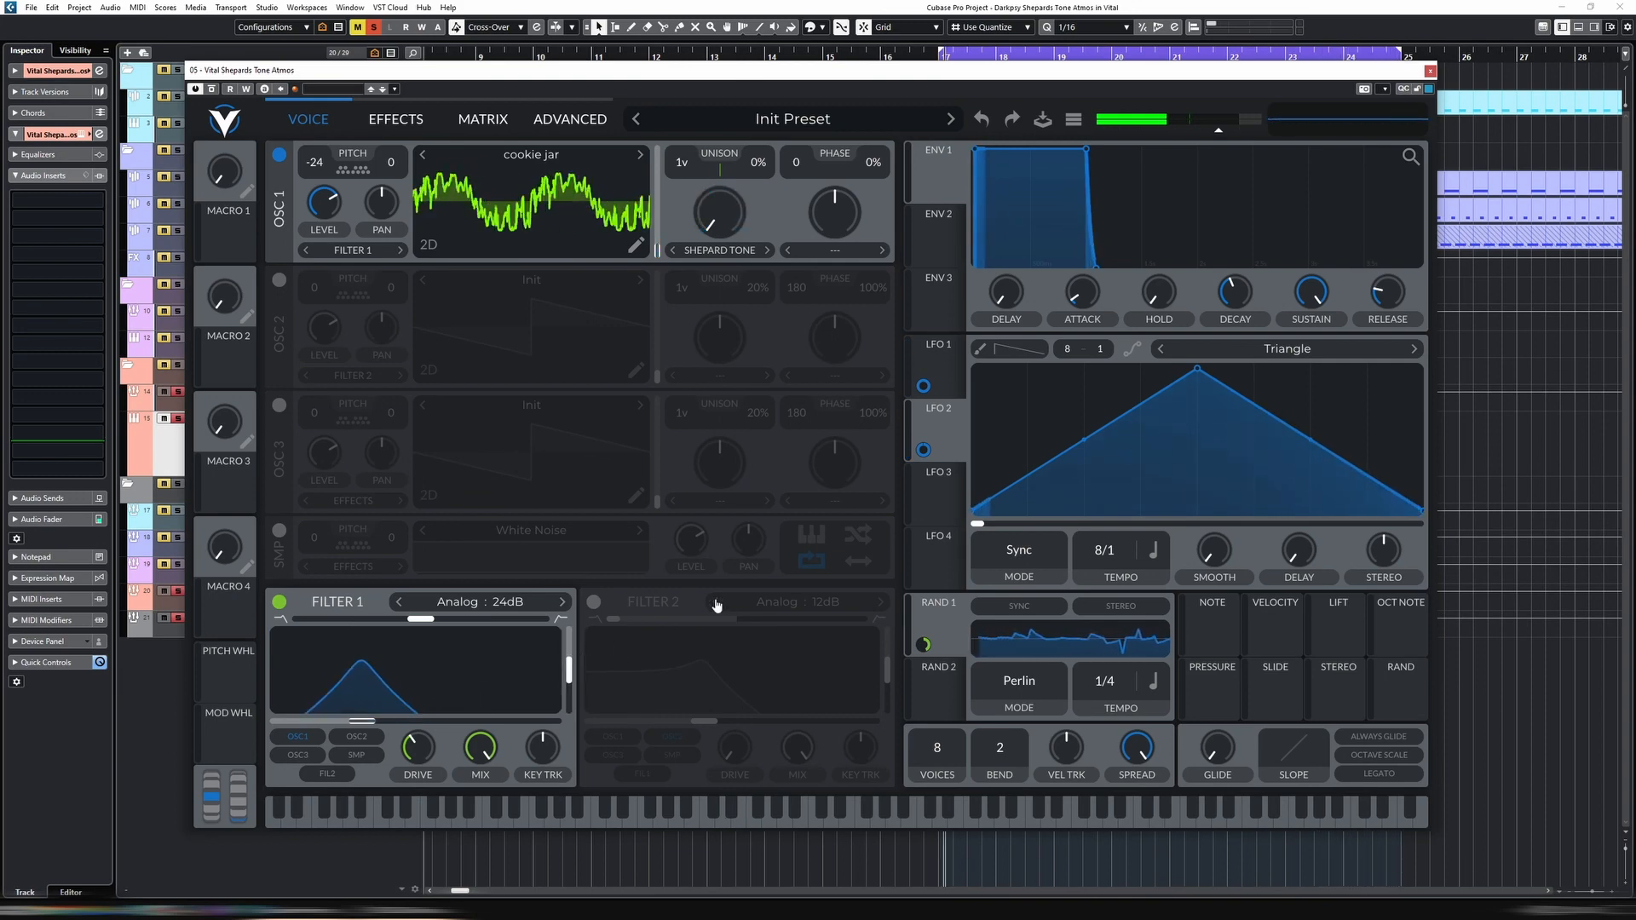
pyautogui.moveTo(1317, 297); pyautogui.dragTo(1243, 316)
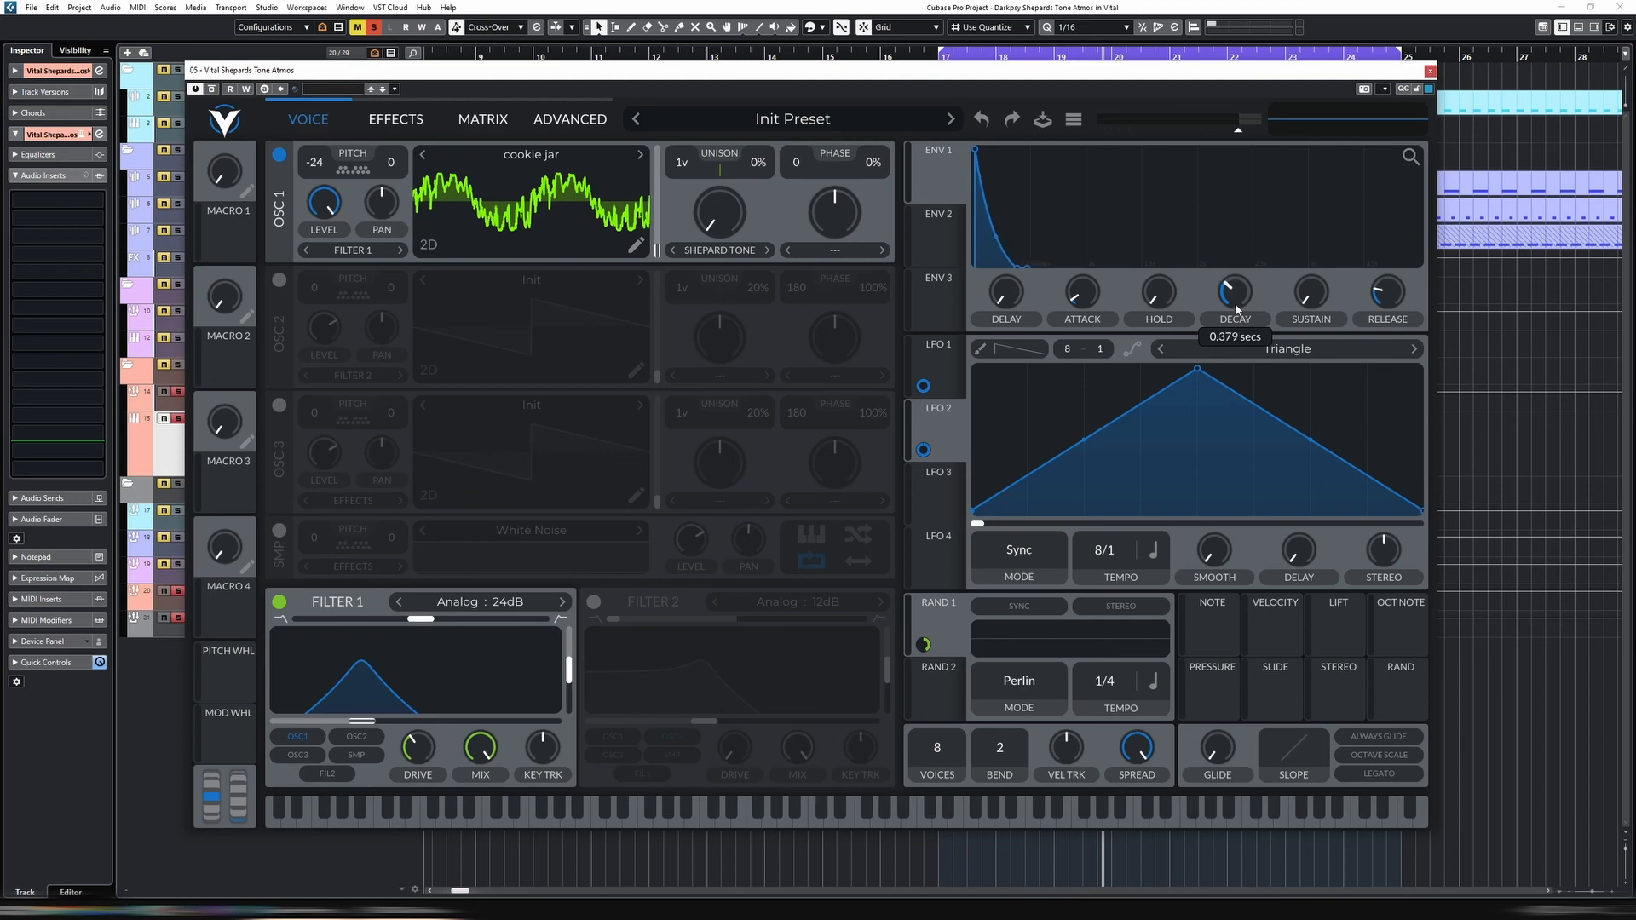
pyautogui.moveTo(1236, 308); pyautogui.dragTo(1240, 303)
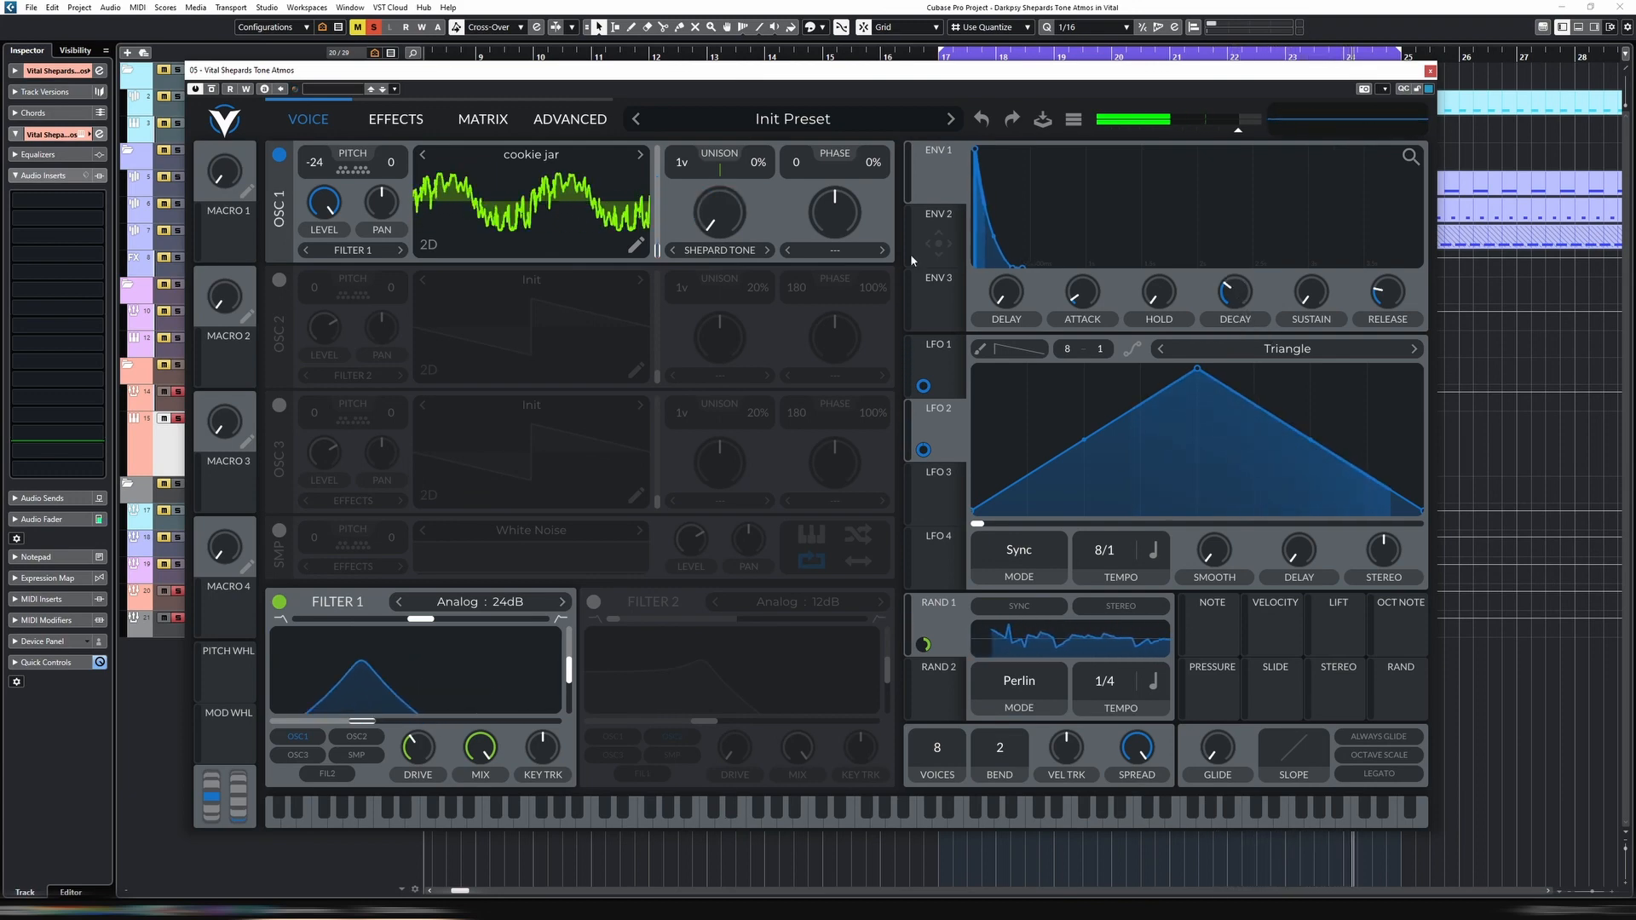
# Enable the delay effect and set its mode to Ping Pong
pyautogui.click(395, 120)
pyautogui.click(280, 299)
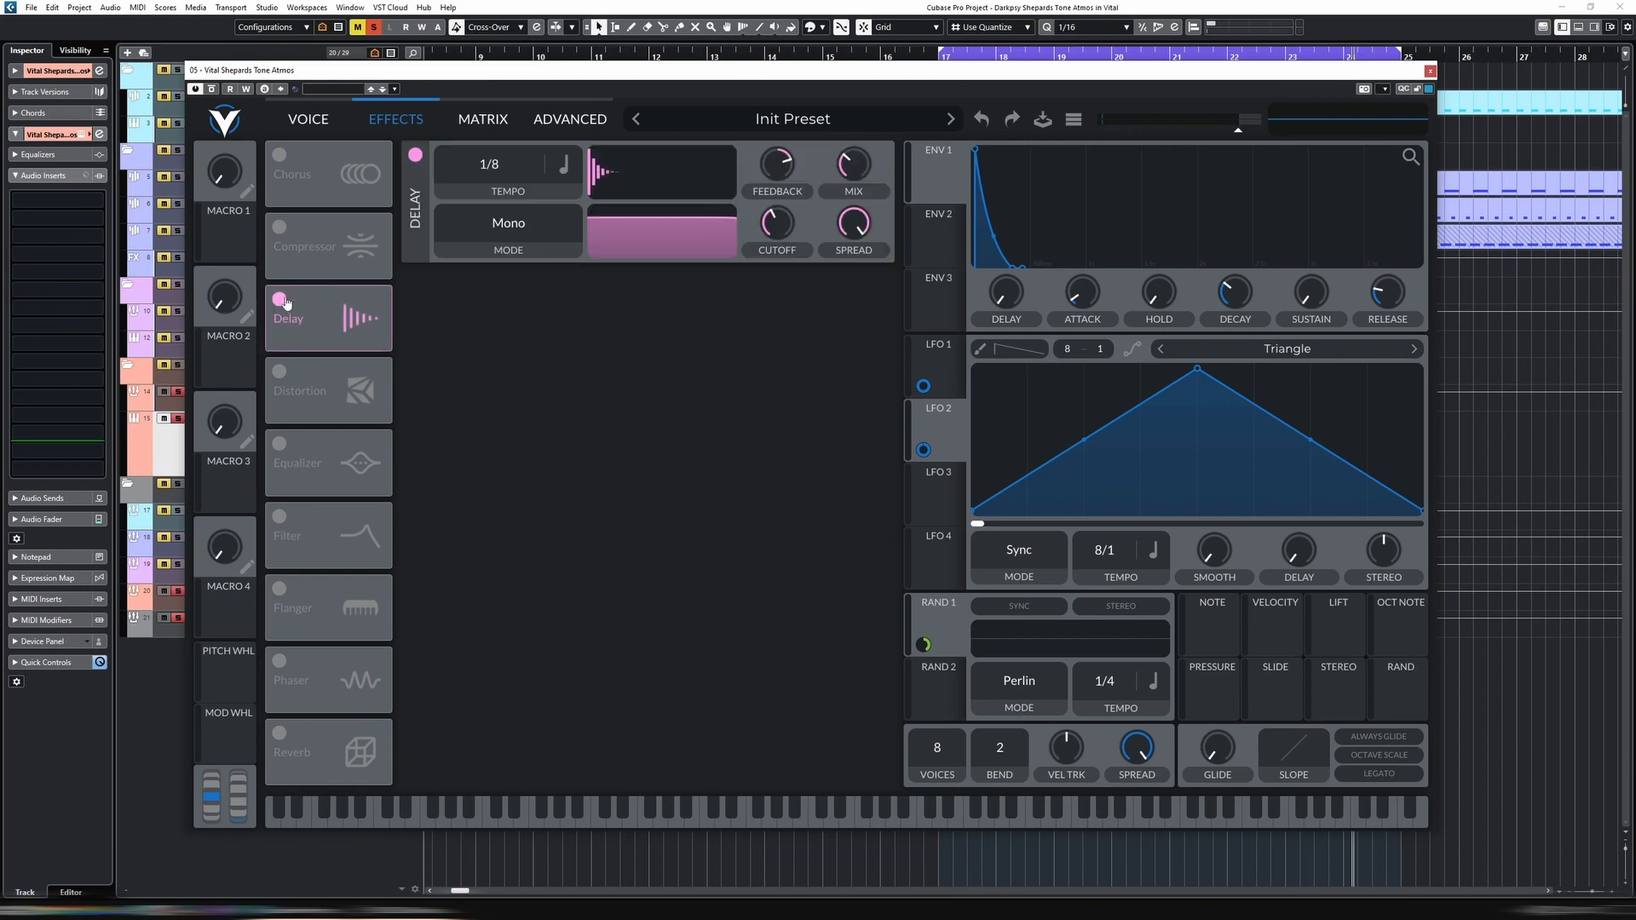
pyautogui.click(508, 224)
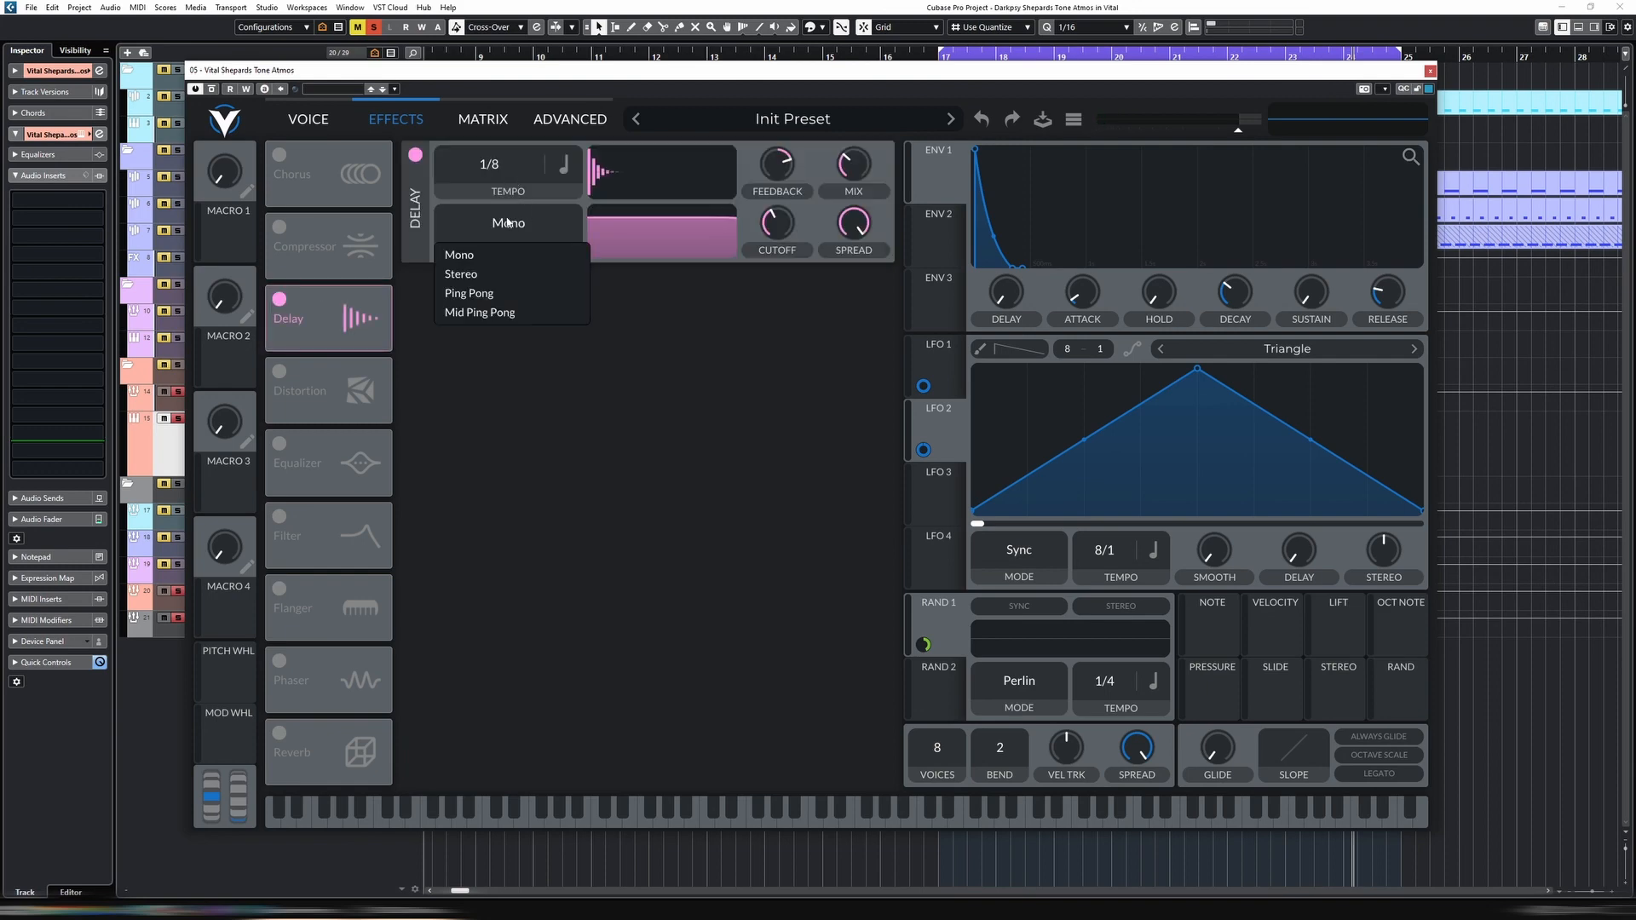
pyautogui.click(500, 295)
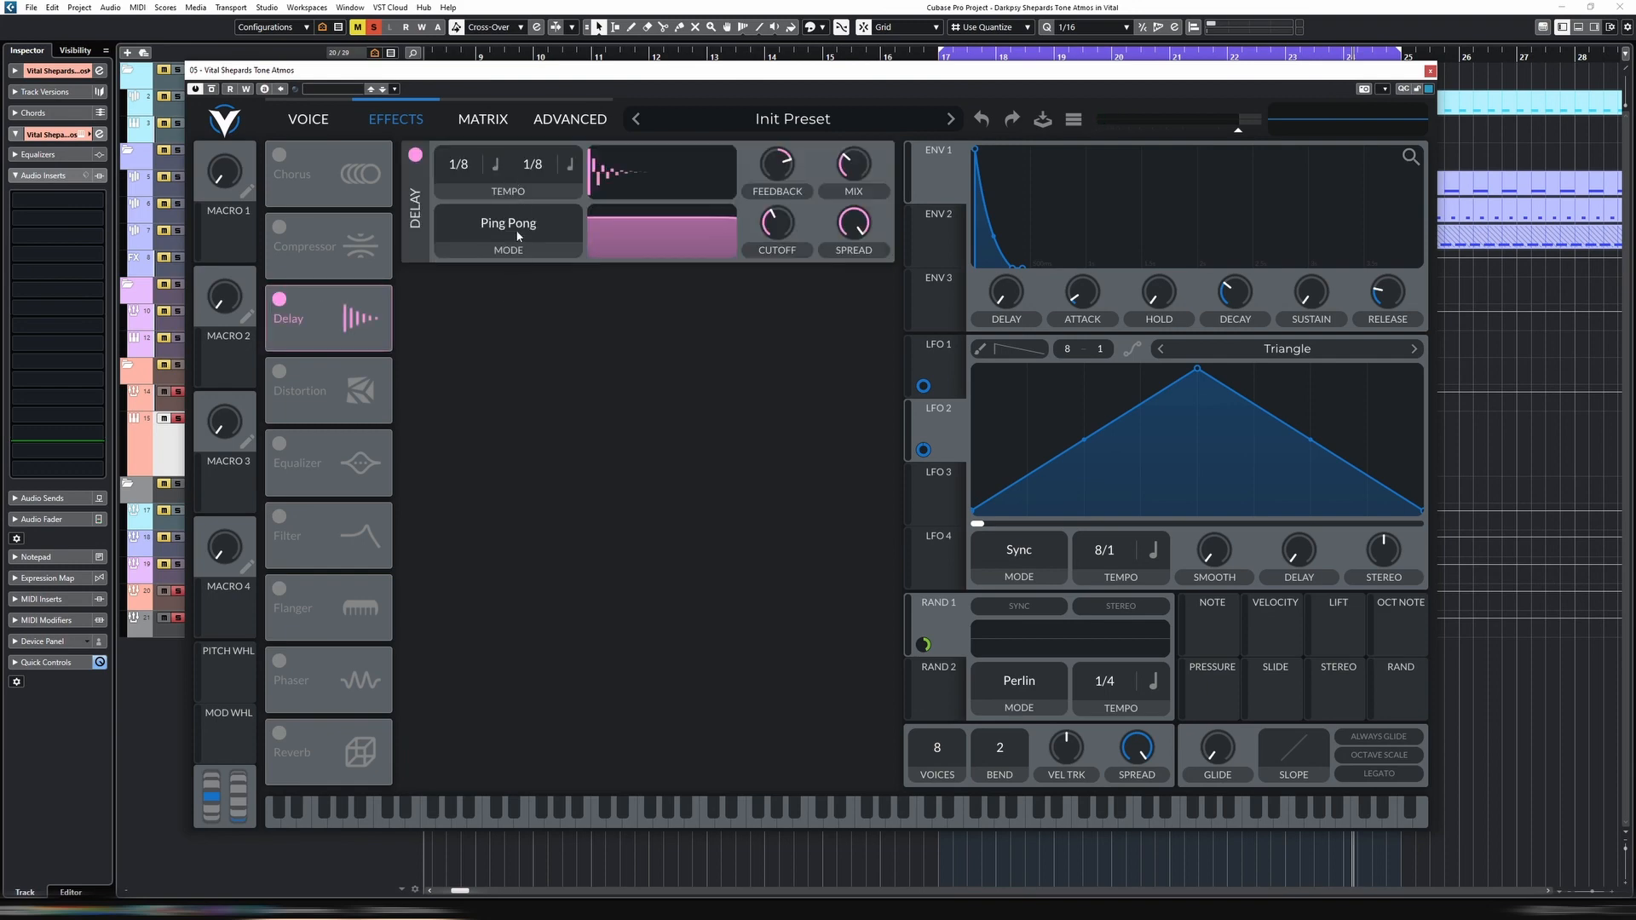
# Set both 1/8 delay times to Tempo Dotted, reduce the delay filter's spread to about 0.385, and trim the delay mix
pyautogui.click(494, 166)
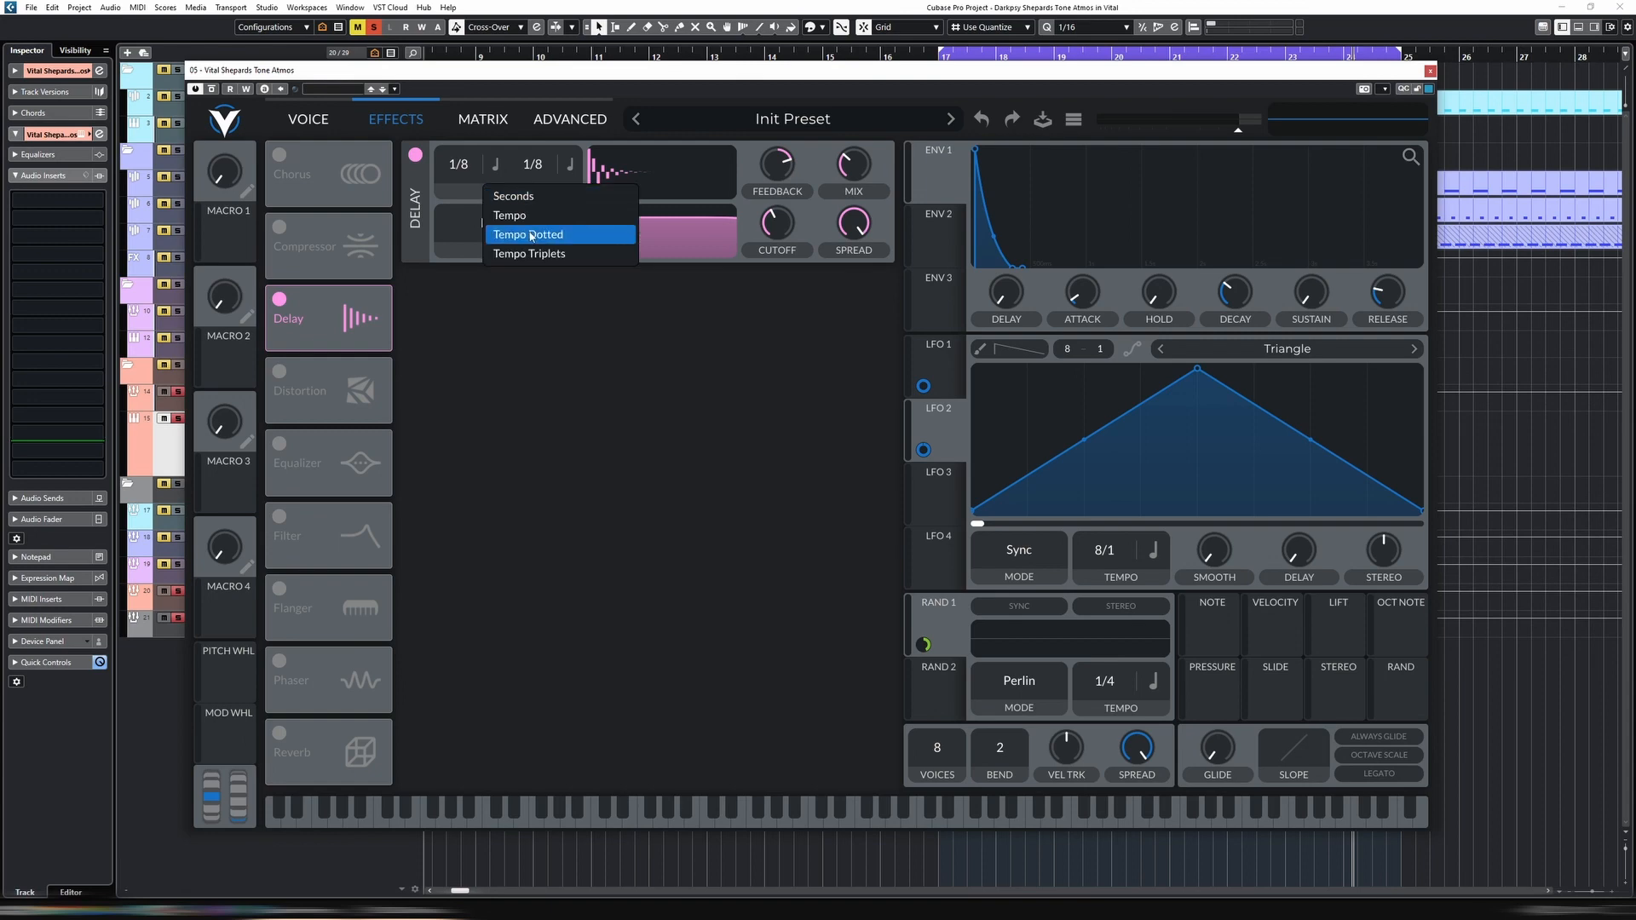
pyautogui.click(530, 236)
pyautogui.click(570, 165)
pyautogui.click(596, 234)
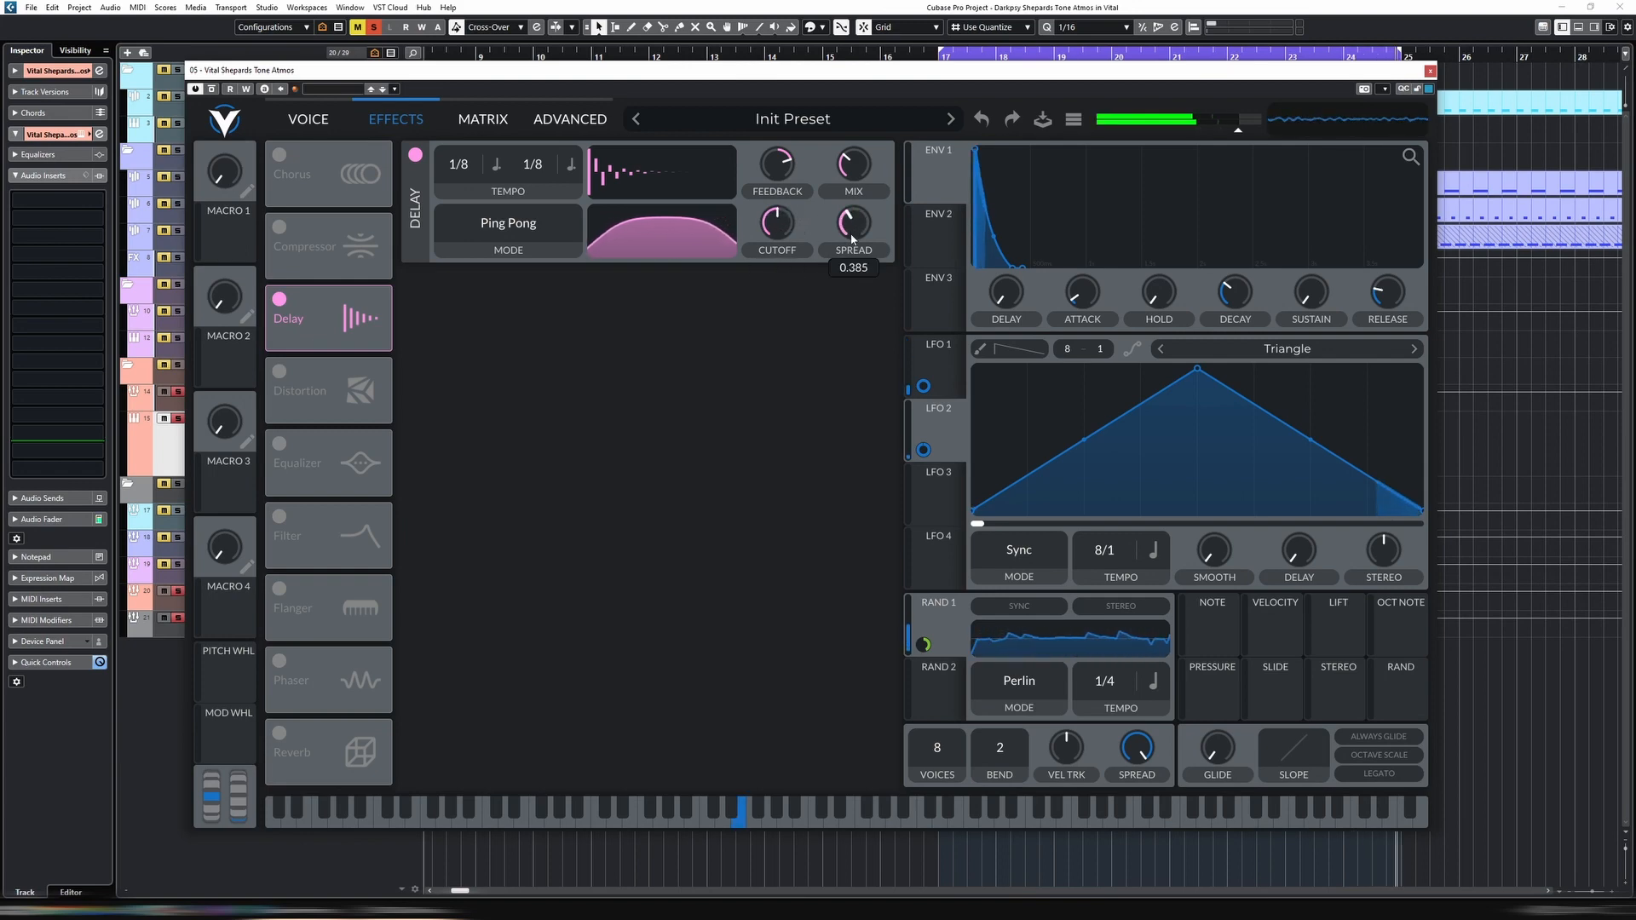
pyautogui.moveTo(802, 227)
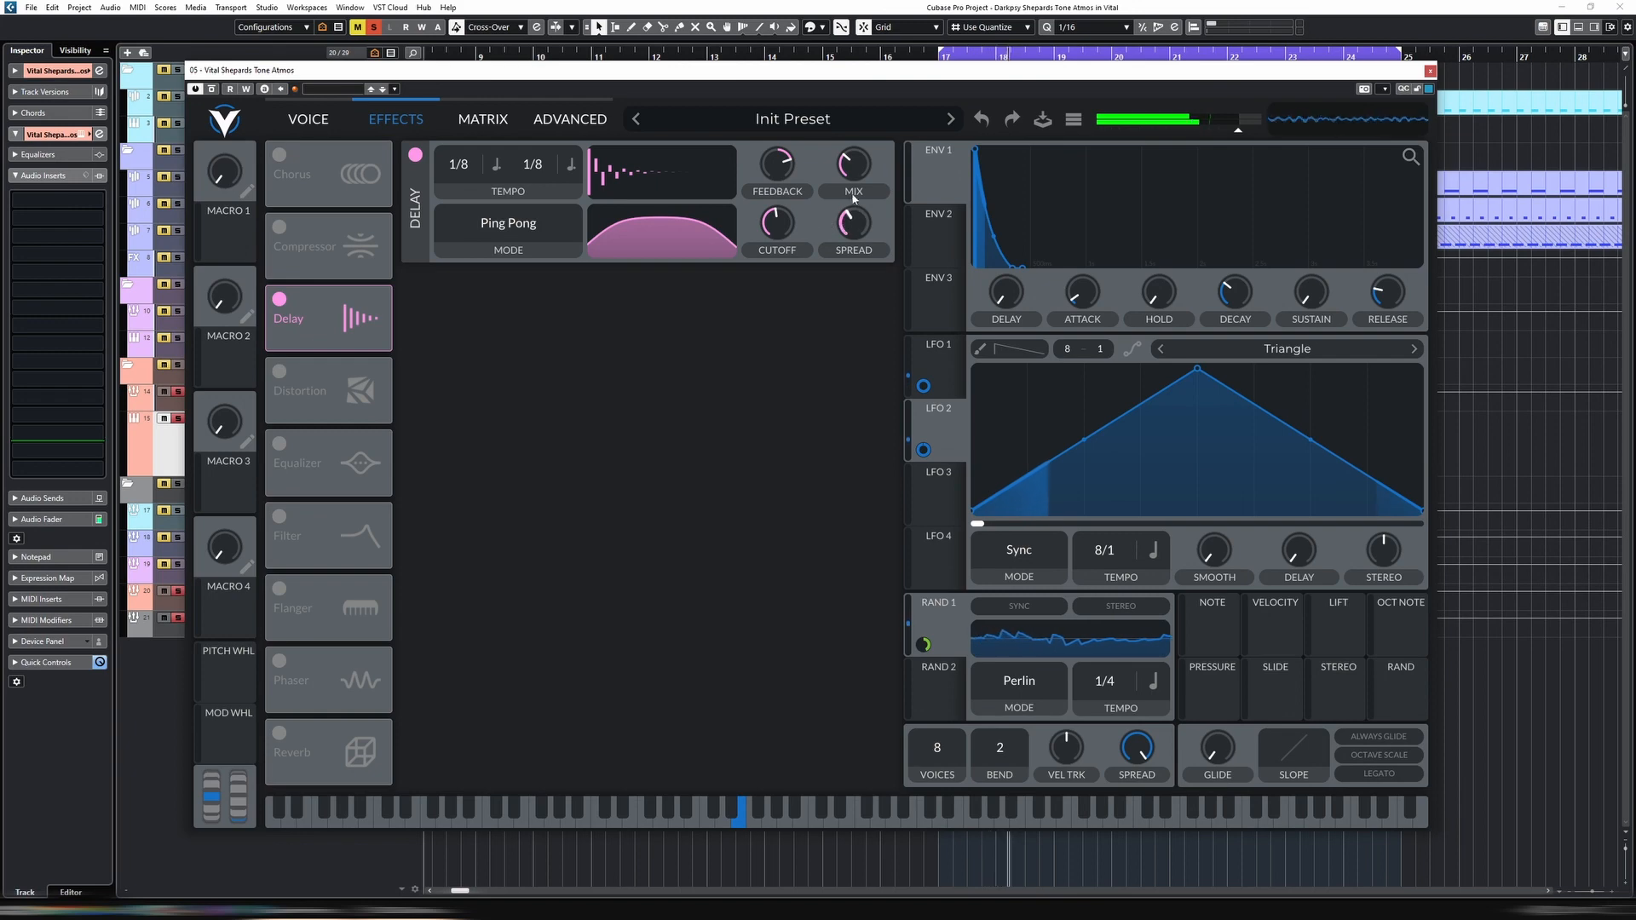
pyautogui.scroll(-3, 787, 233)
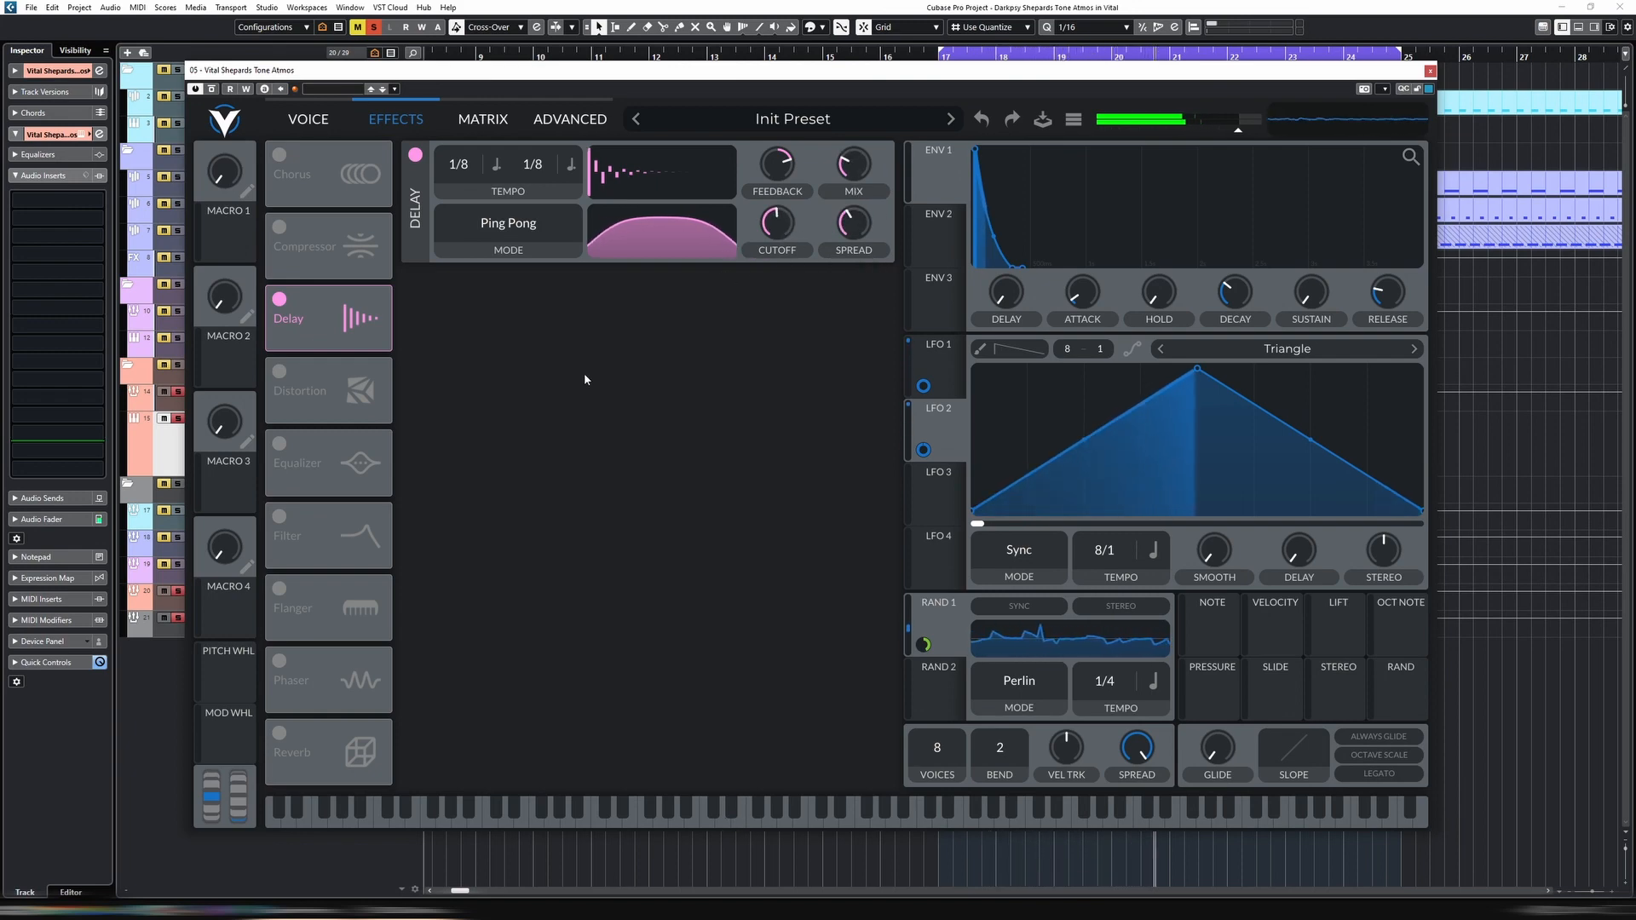
# Enable the reverb and damp it by lowering its high-shelf gain and slightly reducing its low-shelf cutoff
pyautogui.click(280, 733)
pyautogui.moveTo(518, 375)
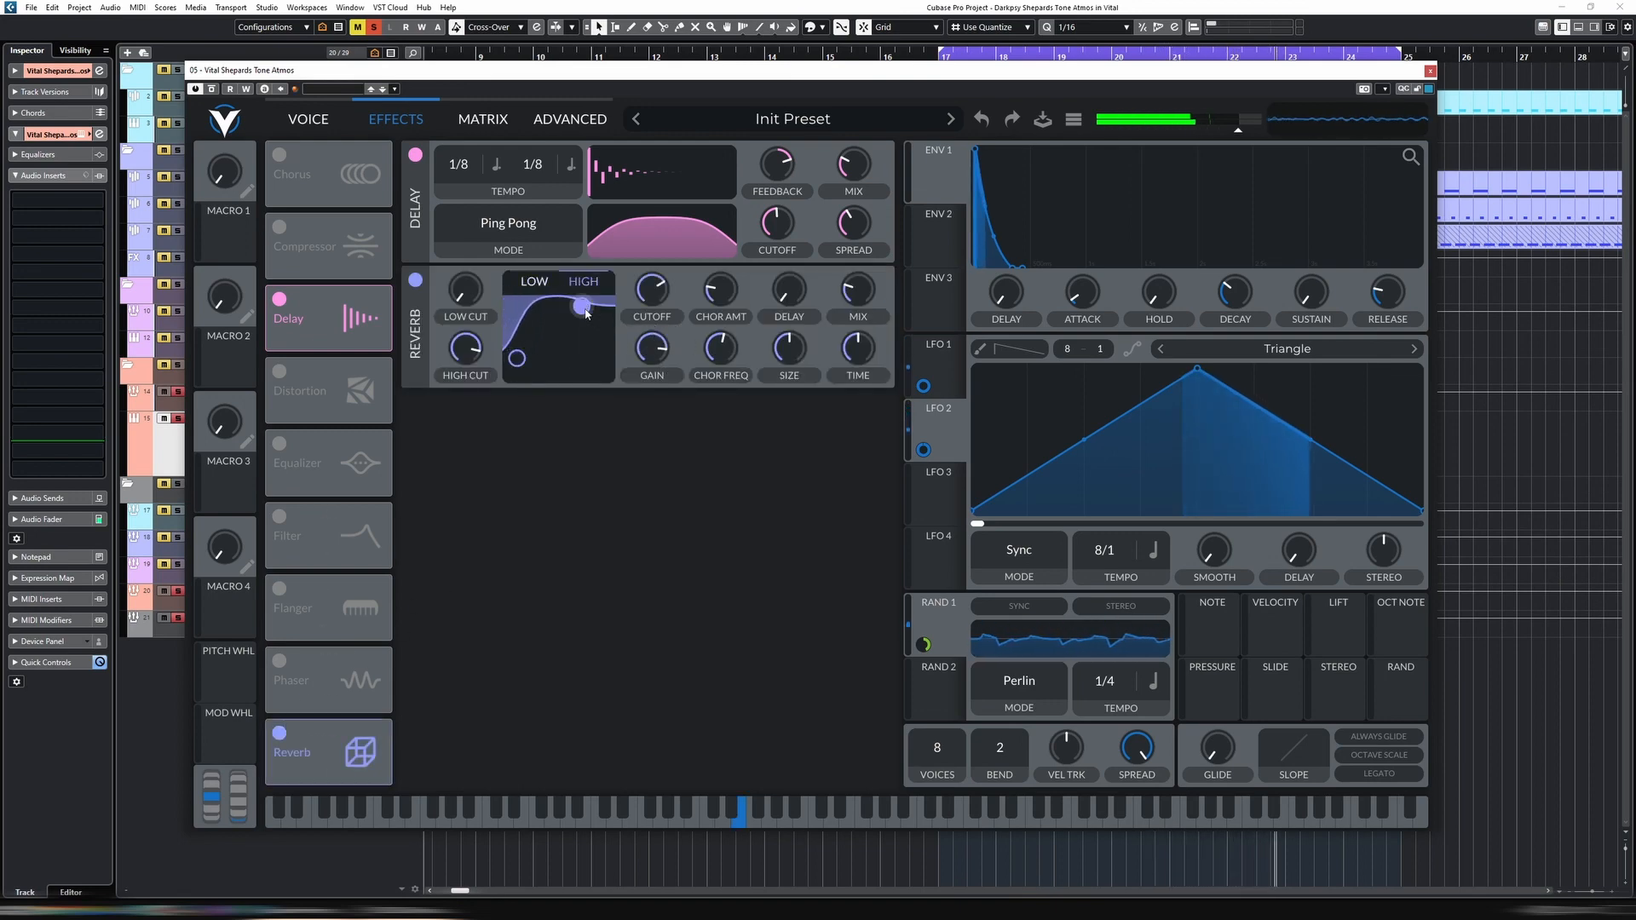
pyautogui.moveTo(585, 314); pyautogui.dragTo(585, 321)
pyautogui.click(515, 364)
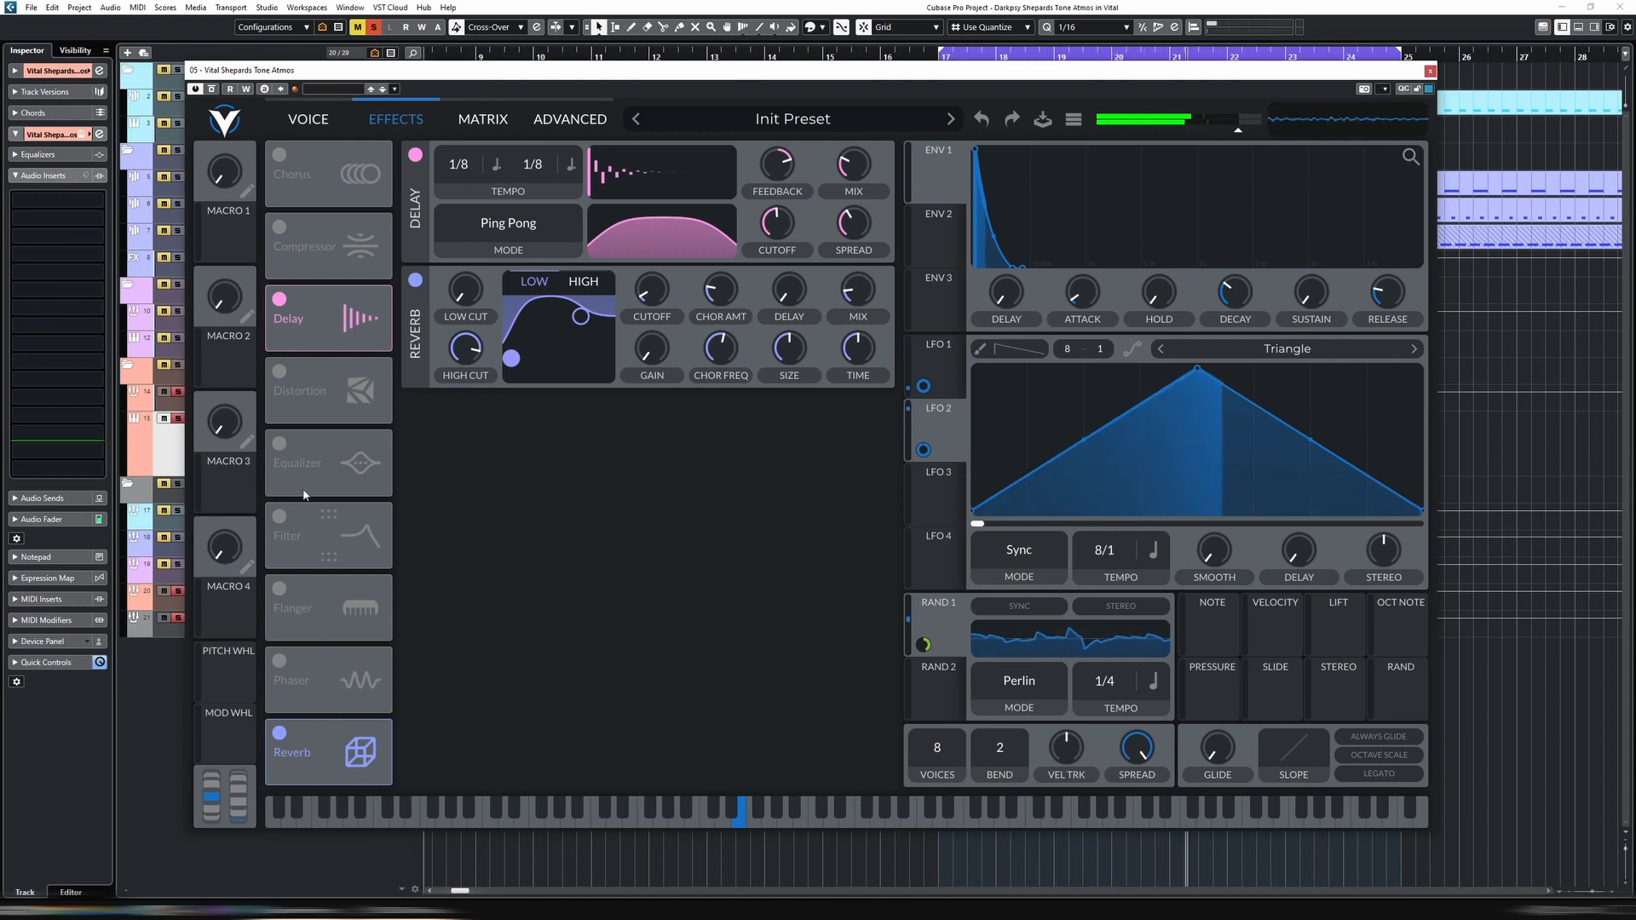
# Enable the equalizer as the last effect after Delay and Reverb, and make its low band a high-pass with a slightly raised cutoff
pyautogui.click(287, 448)
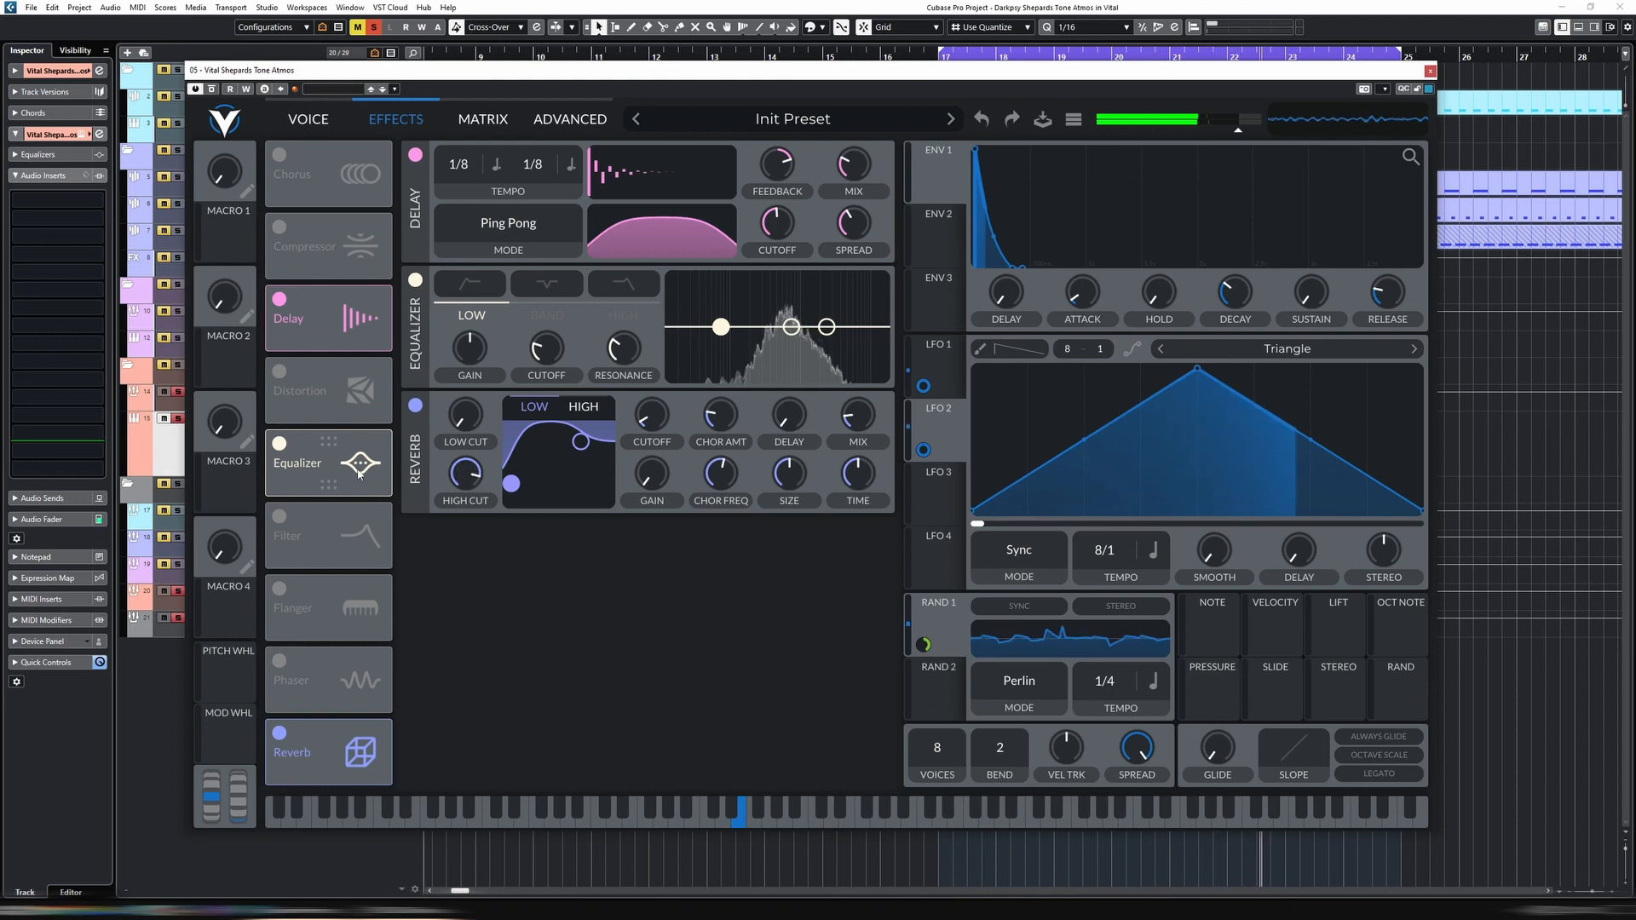
pyautogui.moveTo(349, 339); pyautogui.dragTo(352, 193)
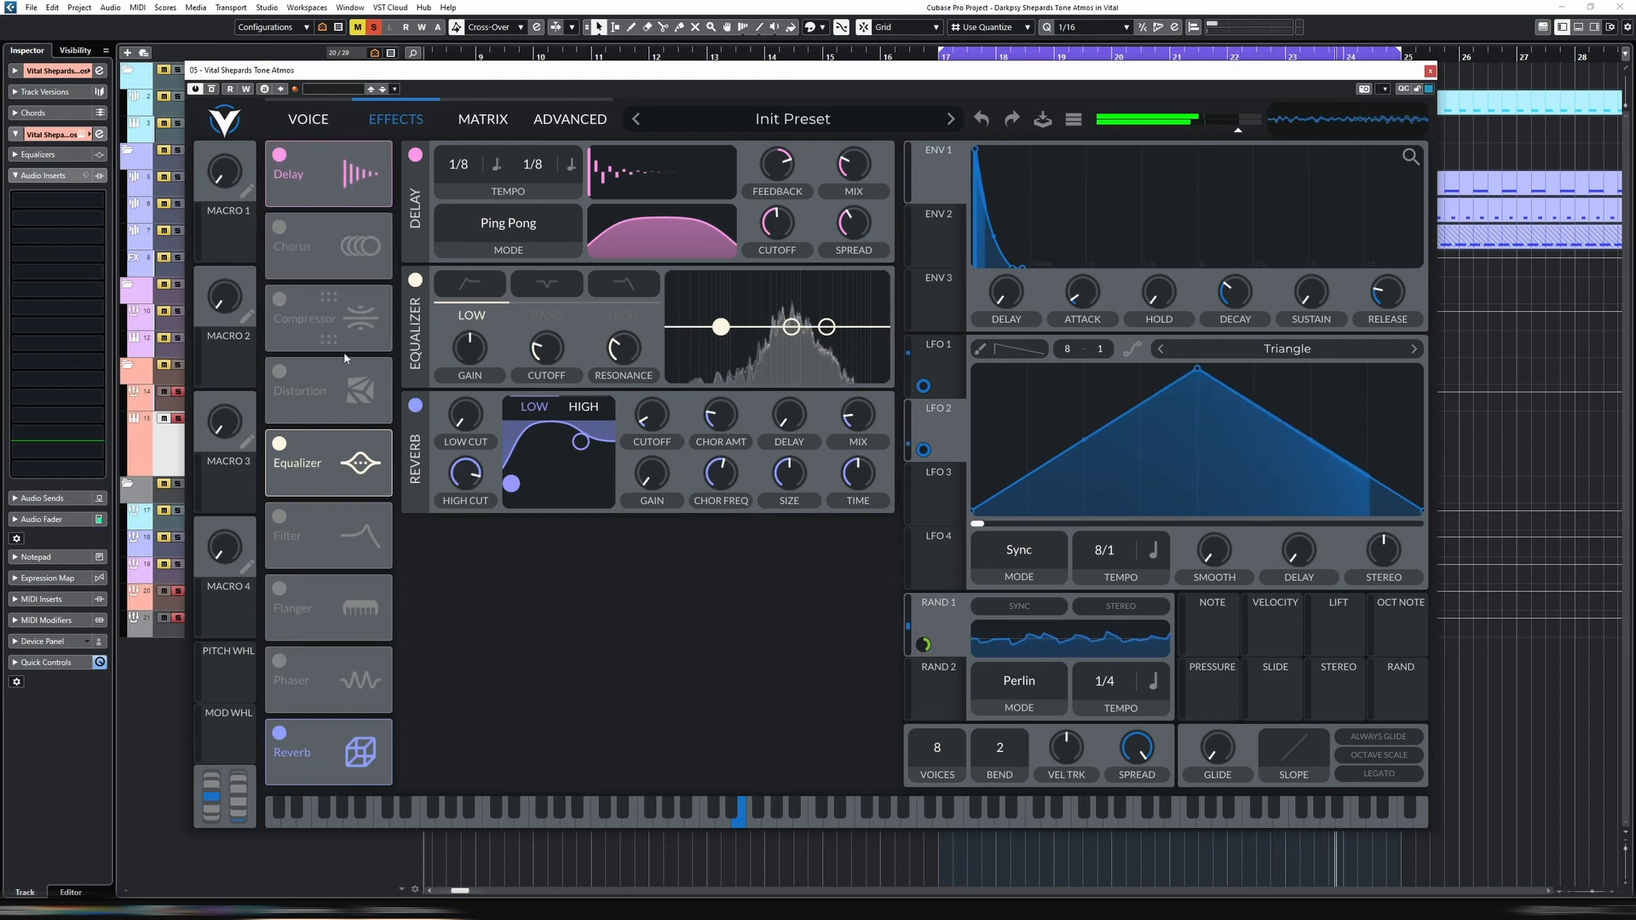
pyautogui.moveTo(344, 730); pyautogui.dragTo(344, 219)
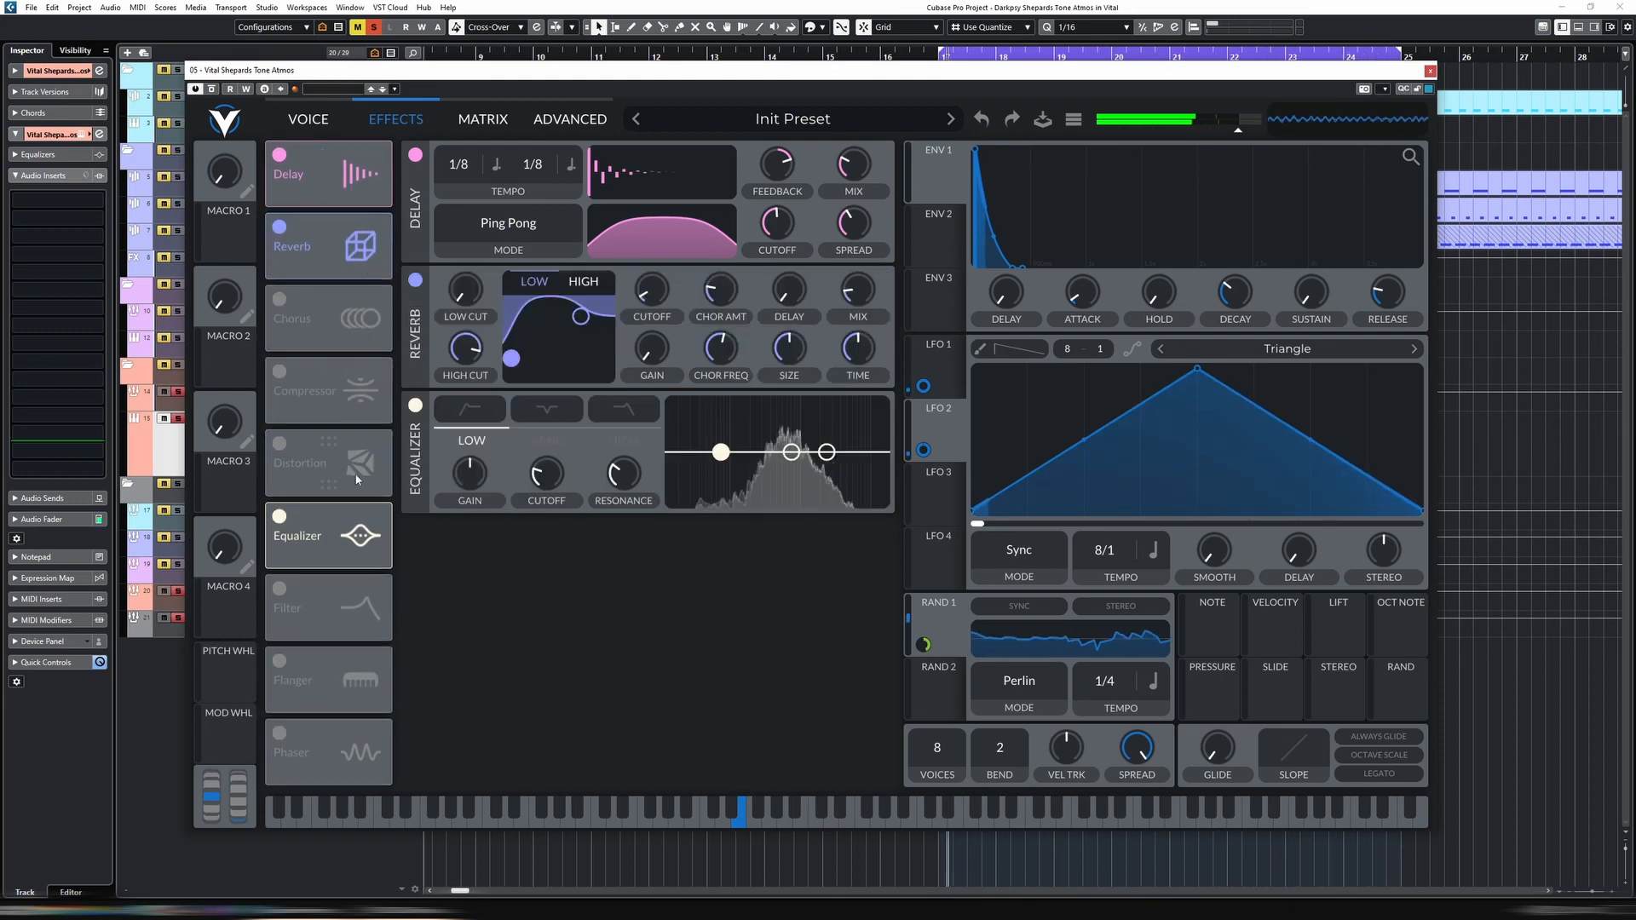
pyautogui.moveTo(334, 513); pyautogui.dragTo(332, 349)
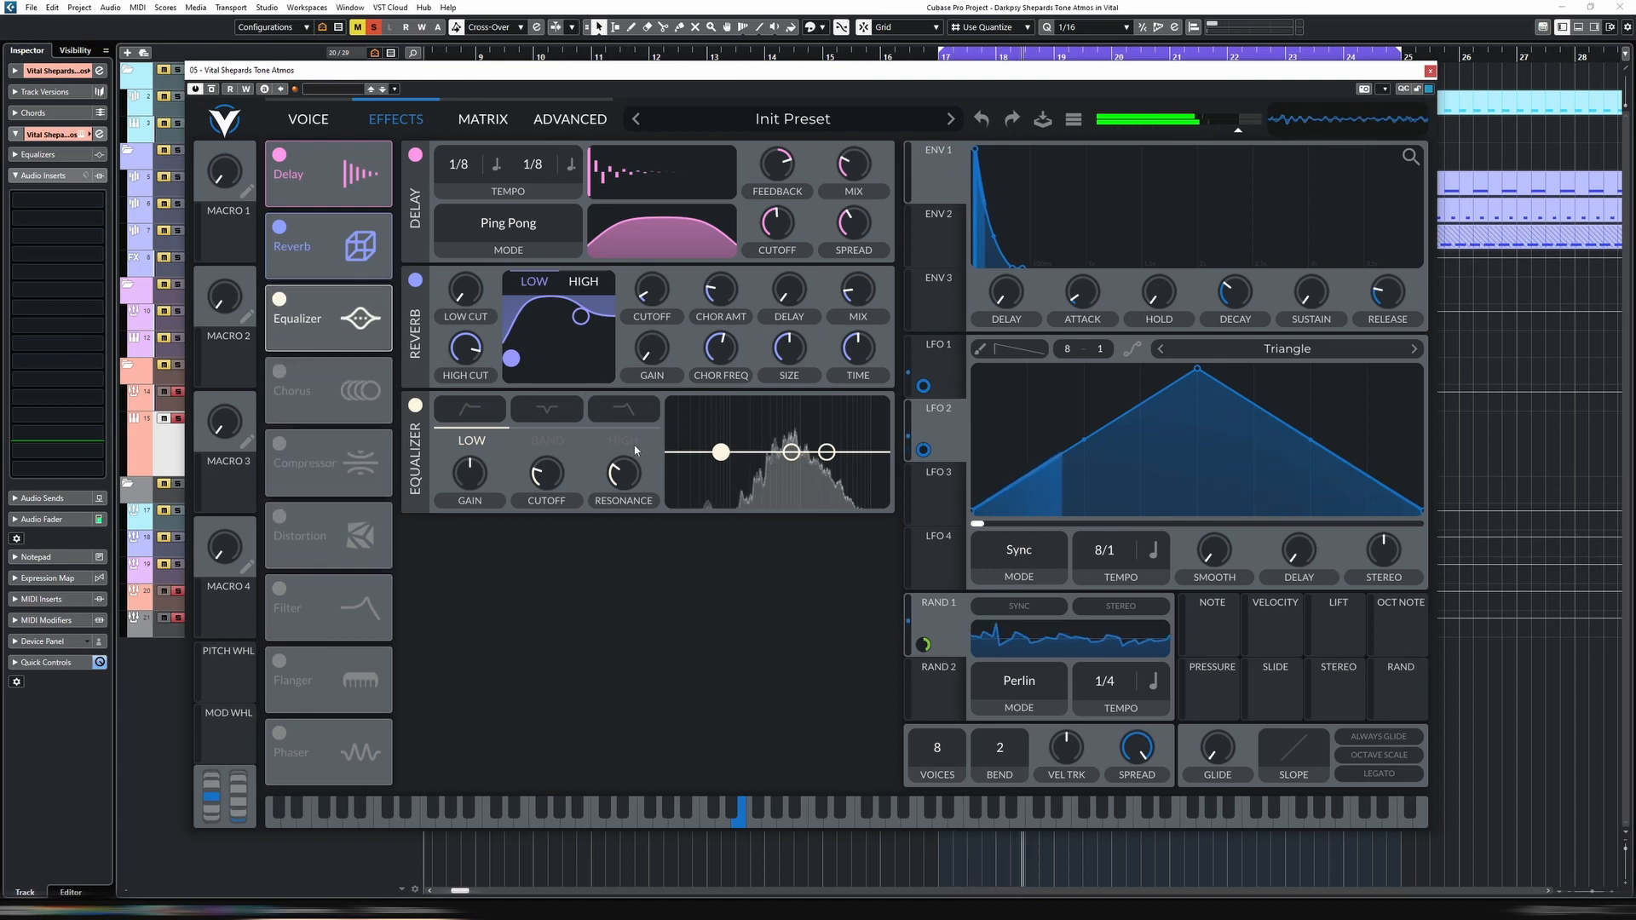
pyautogui.click(472, 411)
pyautogui.moveTo(716, 454); pyautogui.dragTo(739, 463)
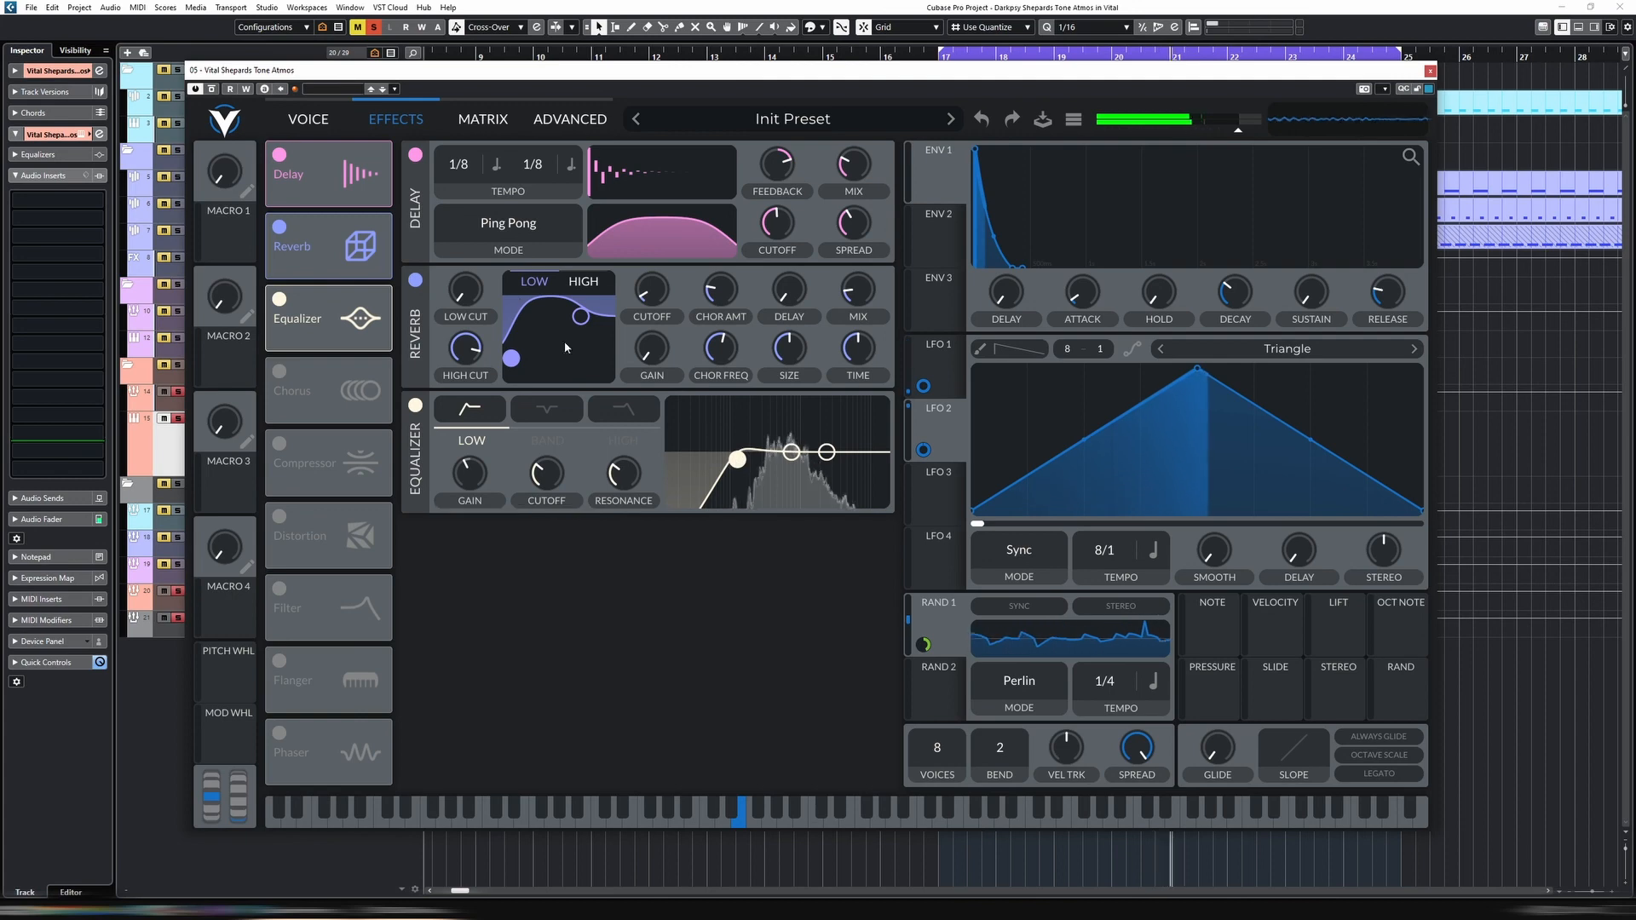
# Modulate envelope 1's decay with the RAND source, fine-tune the modulation amount, and close the synth window
pyautogui.click(316, 127)
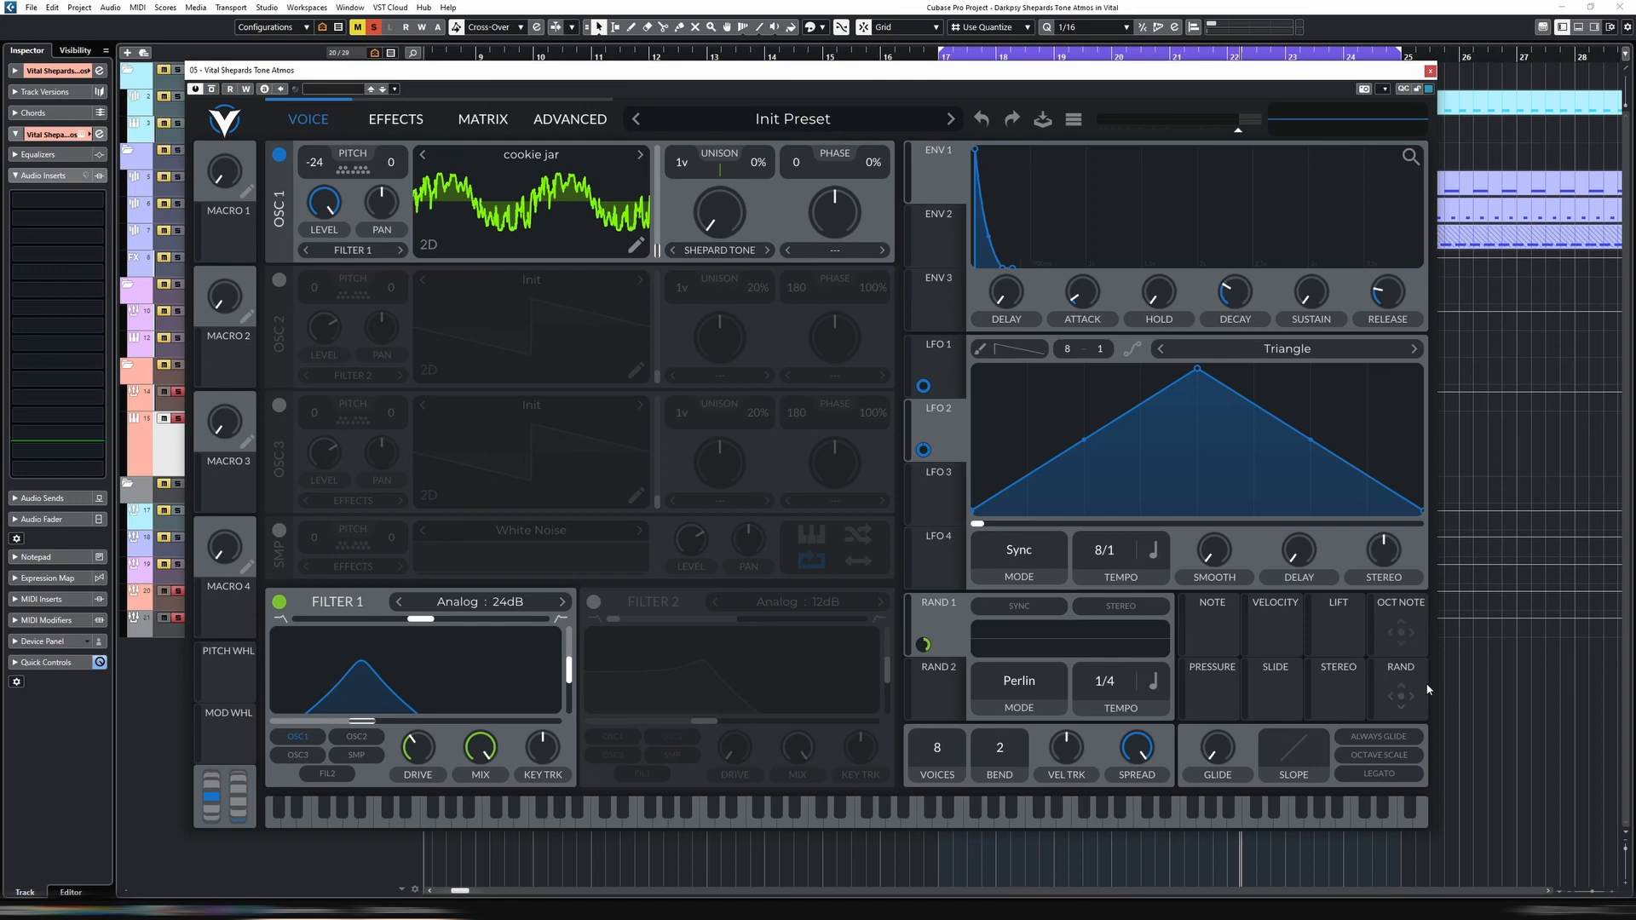
pyautogui.moveTo(1417, 696); pyautogui.dragTo(1264, 407)
pyautogui.moveTo(1242, 300); pyautogui.dragTo(1256, 318)
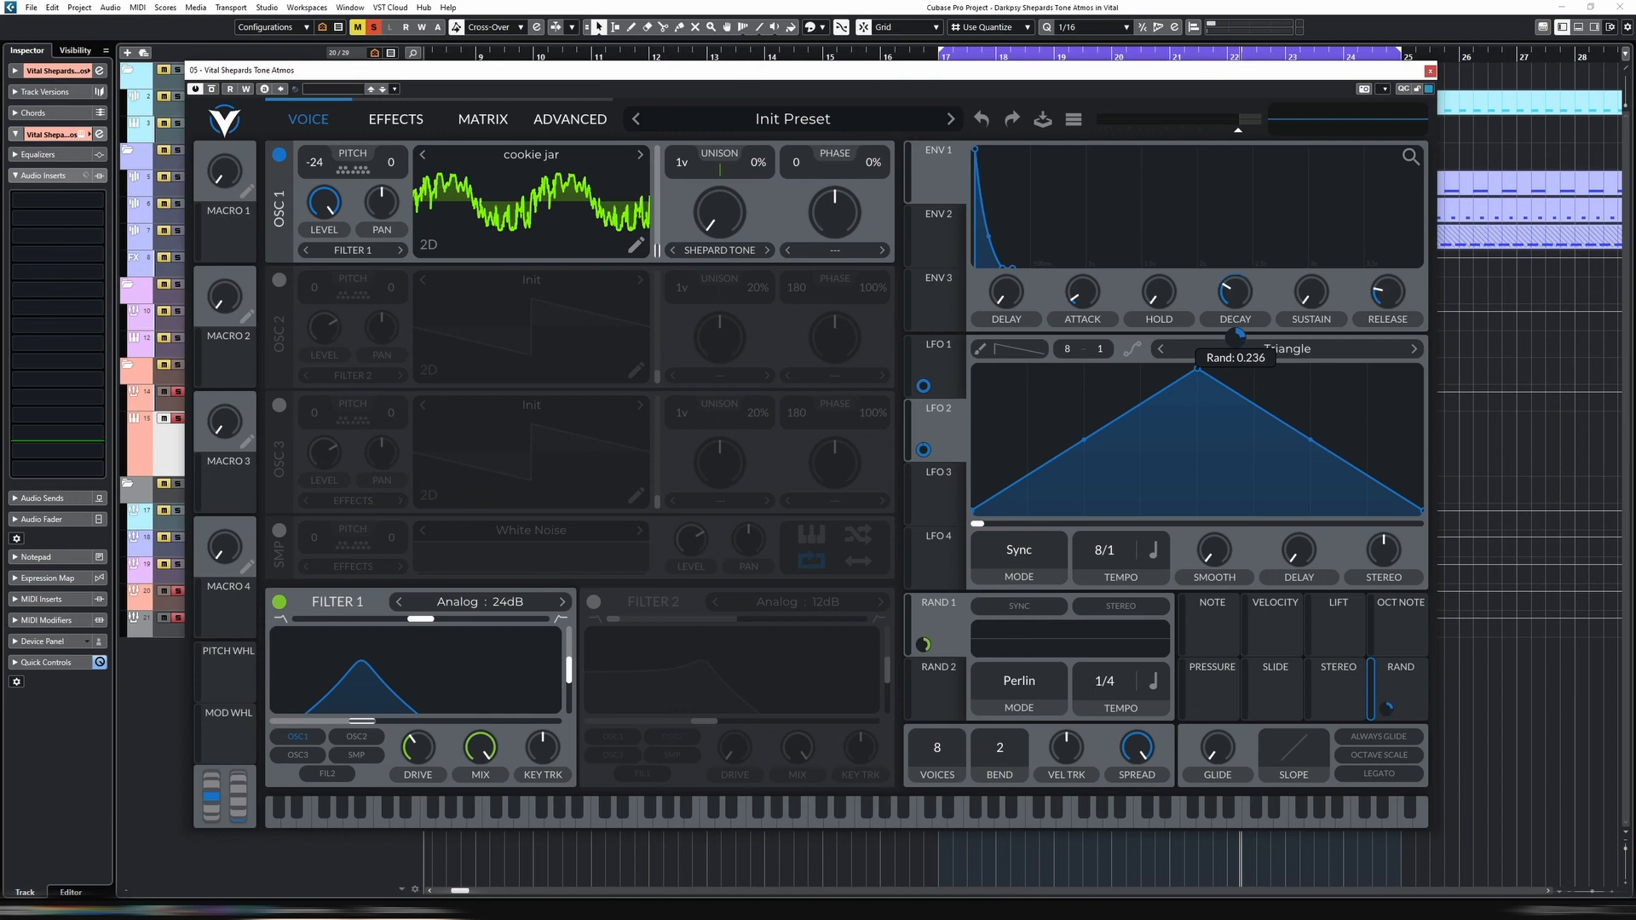
pyautogui.moveTo(1238, 335); pyautogui.dragTo(1238, 345)
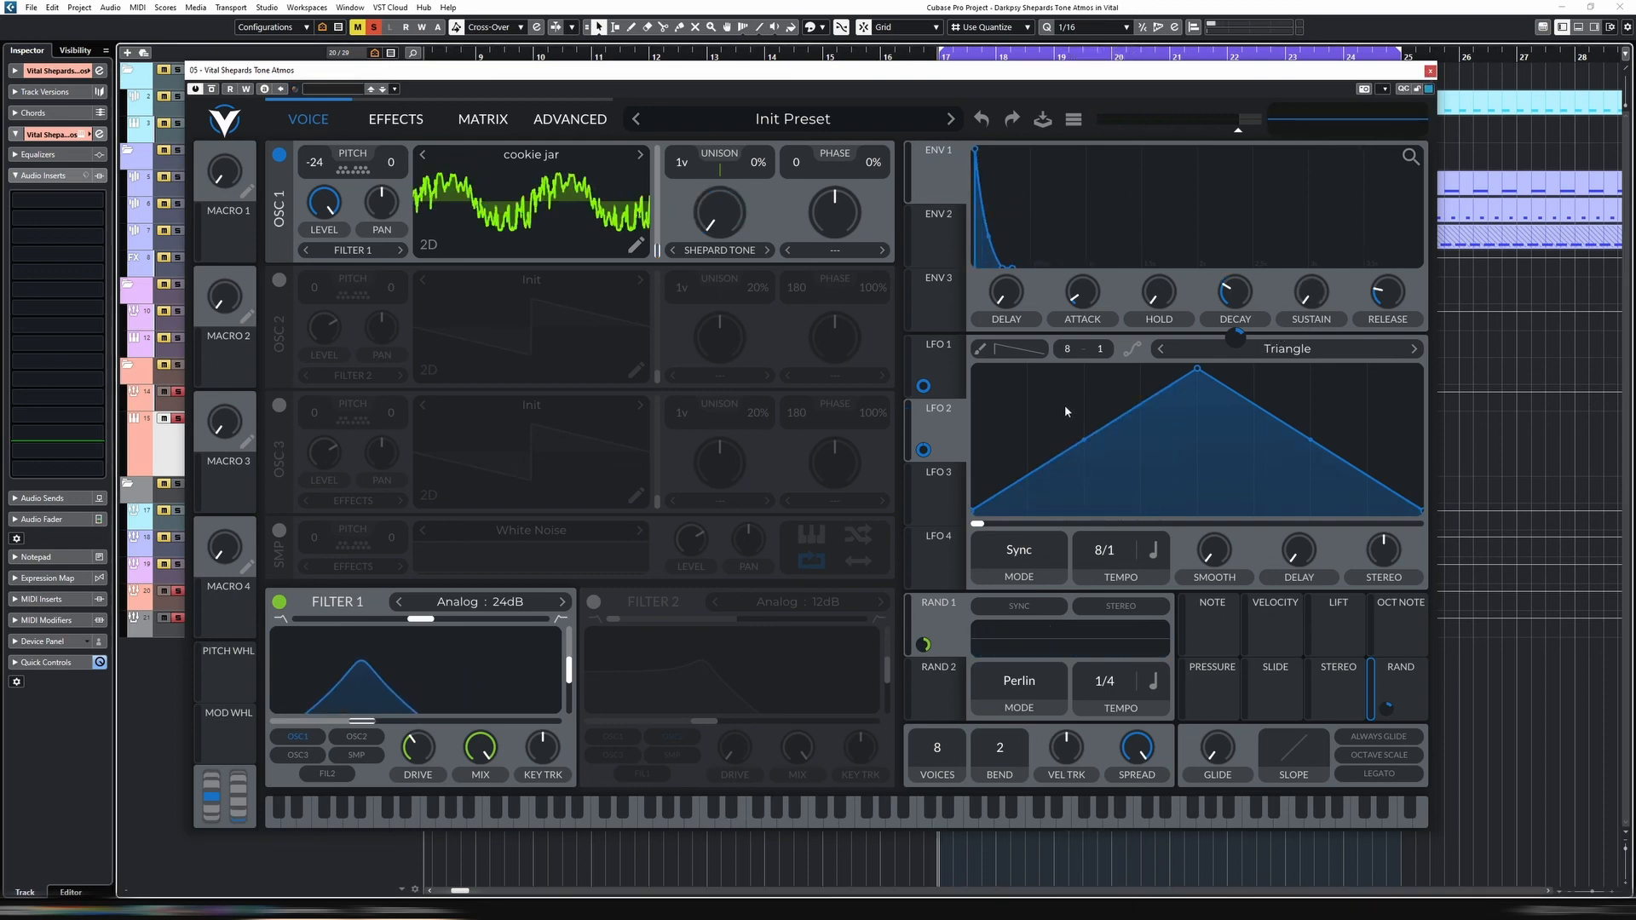
pyautogui.press('Escape')
# Loop playback over the four atmos parts from bar 17 to 21 and open them together in the key editor with all notes selected
pyautogui.moveTo(904, 428); pyautogui.dragTo(1132, 449)
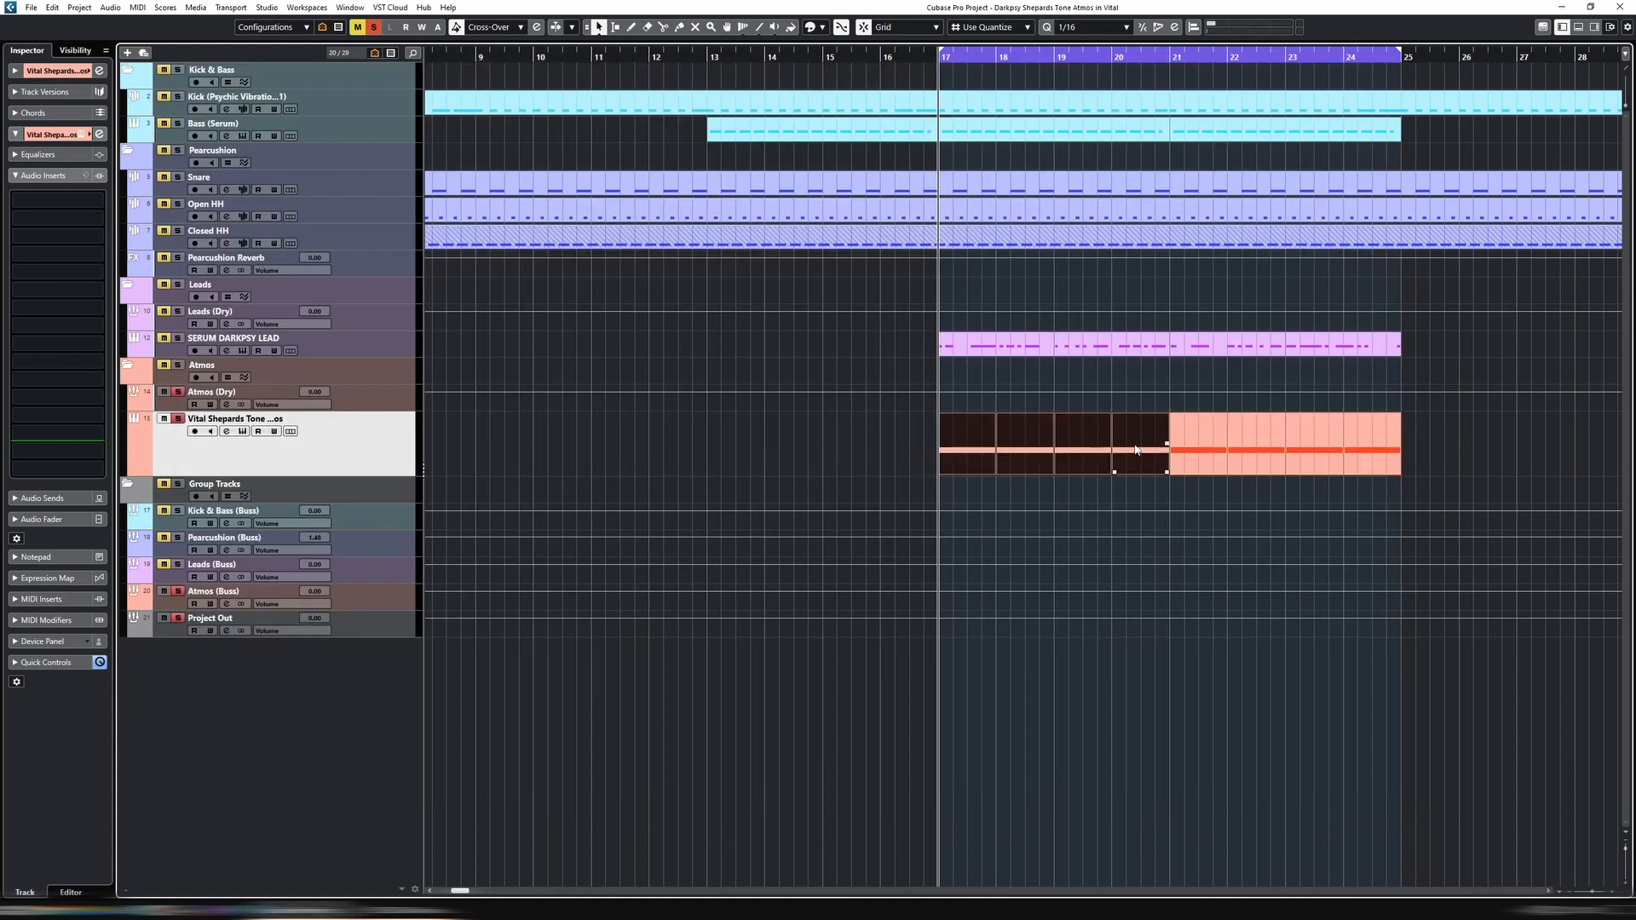
pyautogui.press('p')
pyautogui.press('space')
pyautogui.doubleClick(1088, 452)
pyautogui.moveTo(891, 648); pyautogui.dragTo(1215, 767)
pyautogui.scroll(-3, 1135, 638)
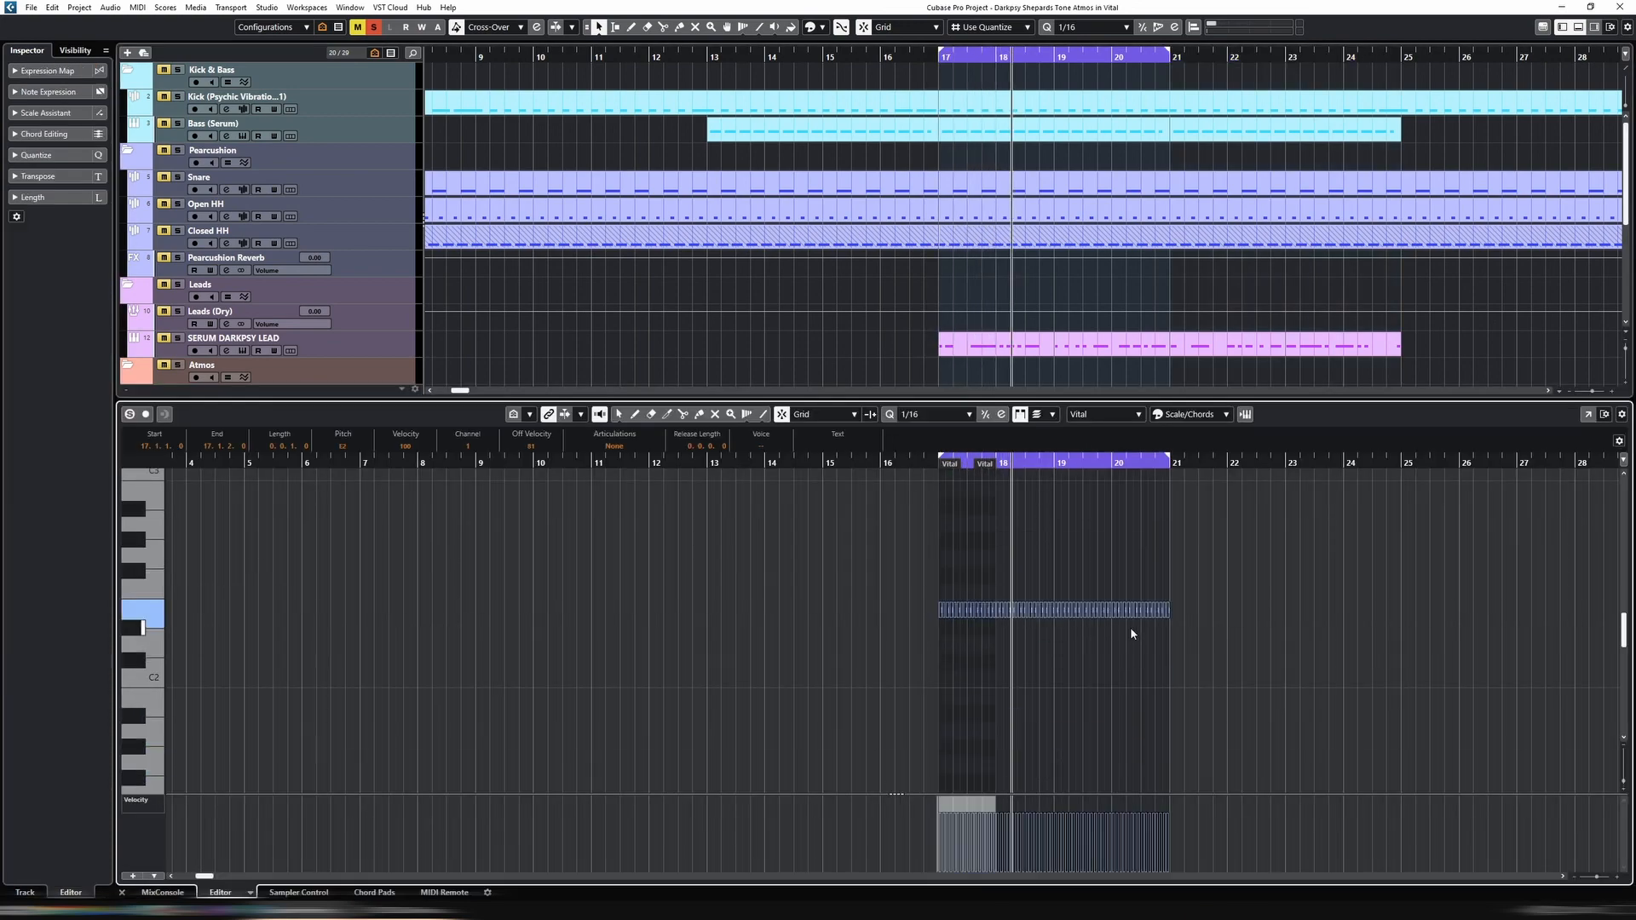
# Randomly mute notes across the four atmos parts and close the key editor
pyautogui.press('h')
pyautogui.press('h')
pyautogui.press('h')
pyautogui.press('h')
pyautogui.press('h')
pyautogui.press('h')
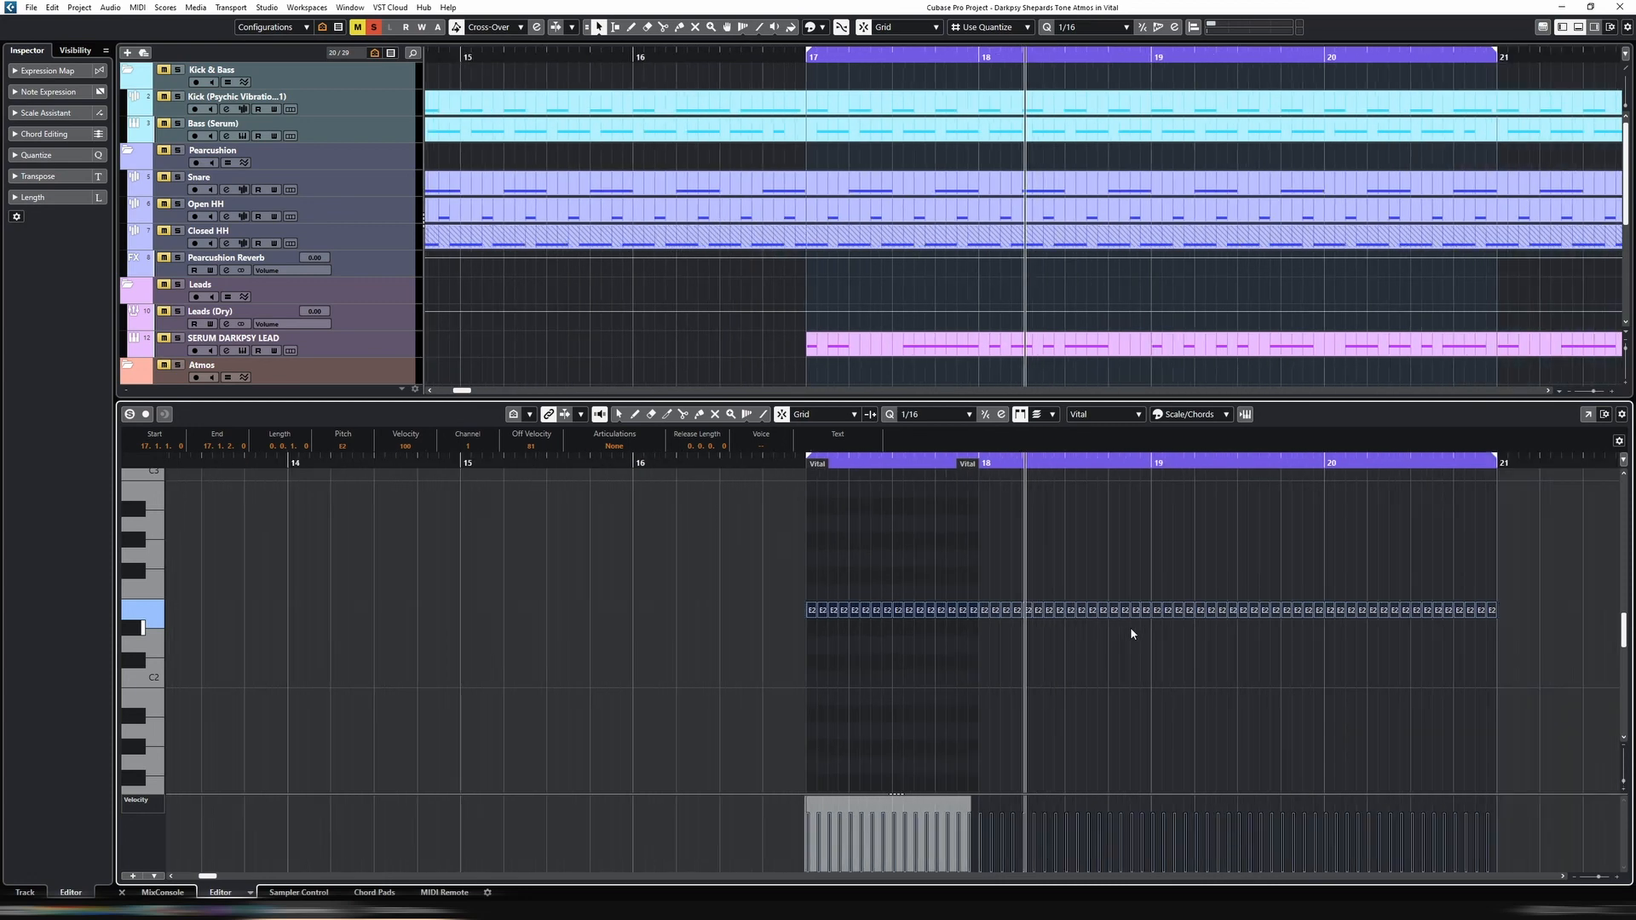
pyautogui.hotkey('shift', 'm')
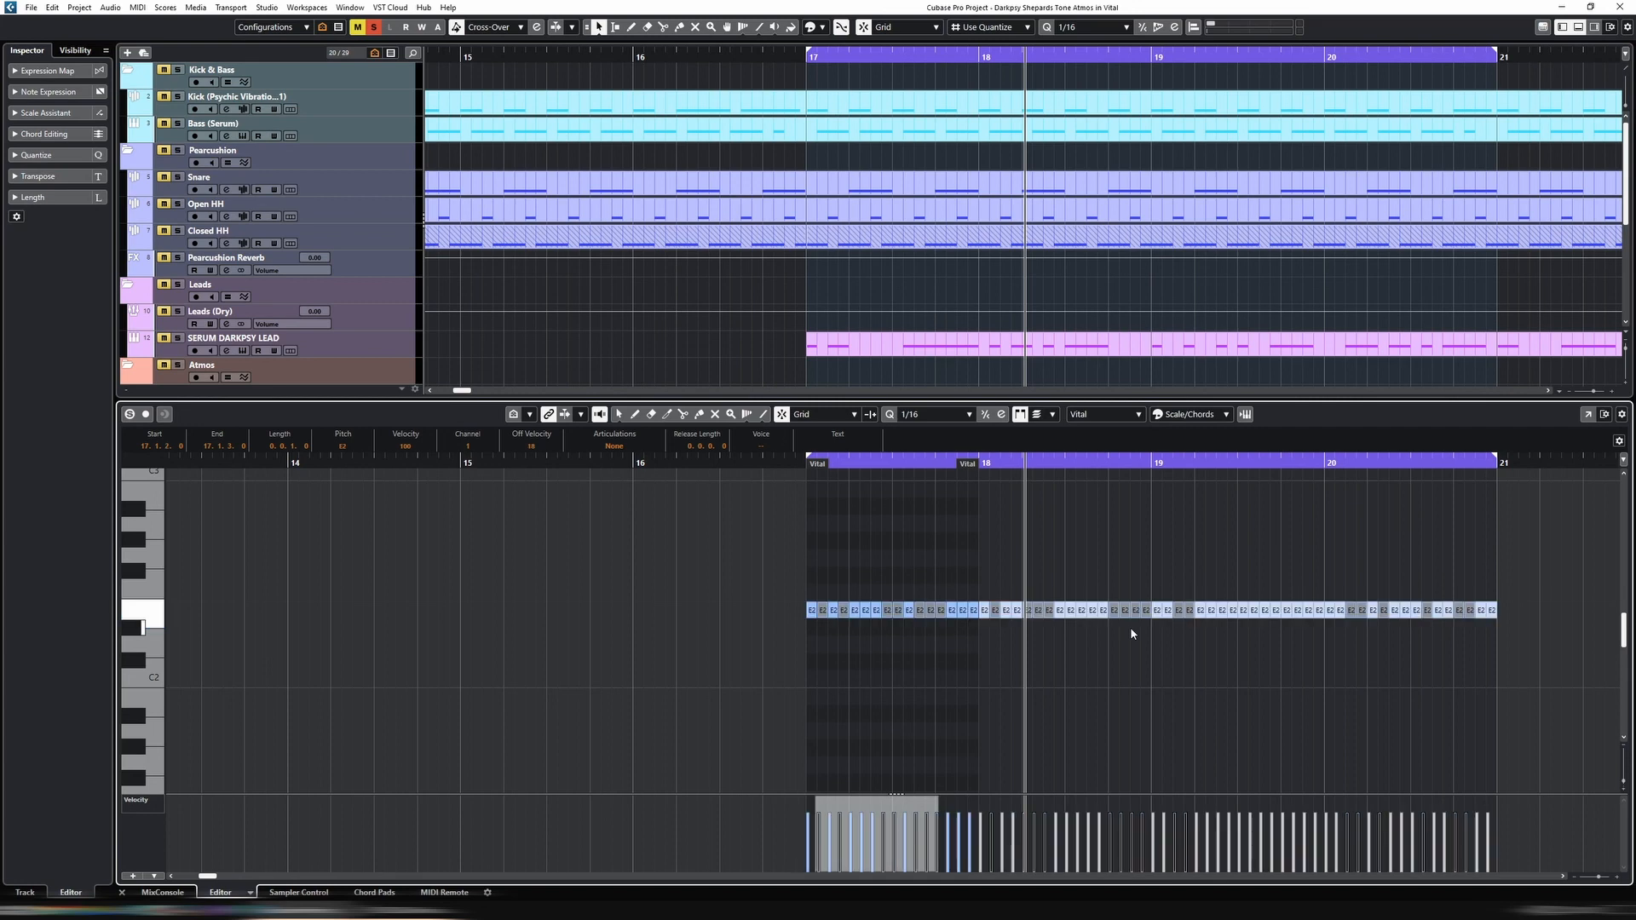
pyautogui.click(1083, 624)
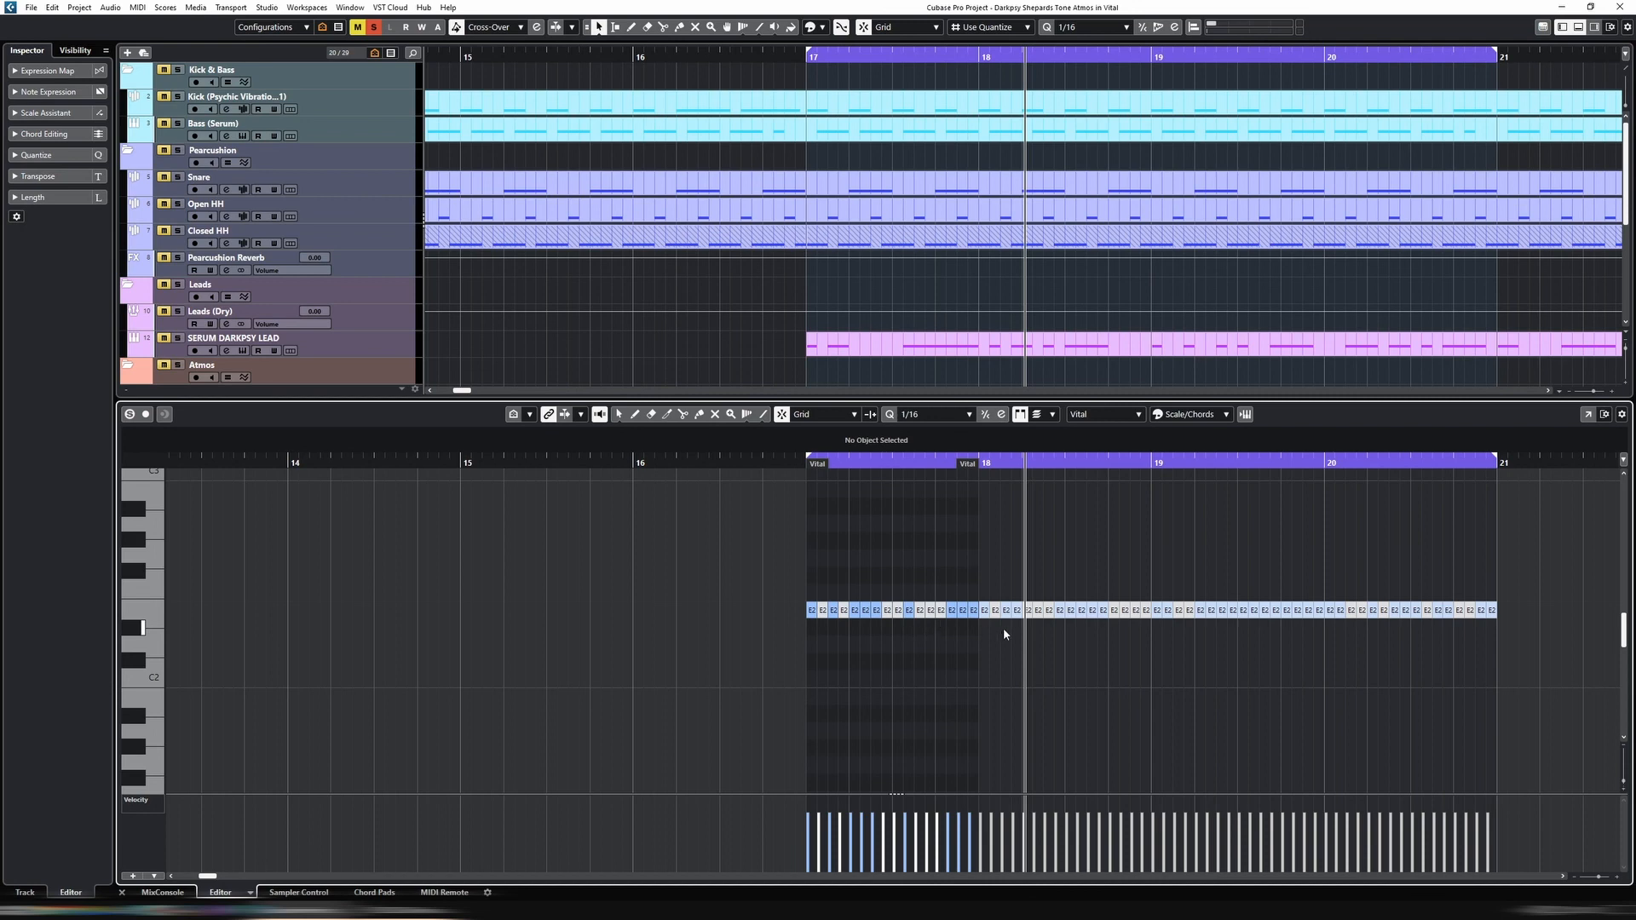
pyautogui.hotkey('ctrl', 'e')
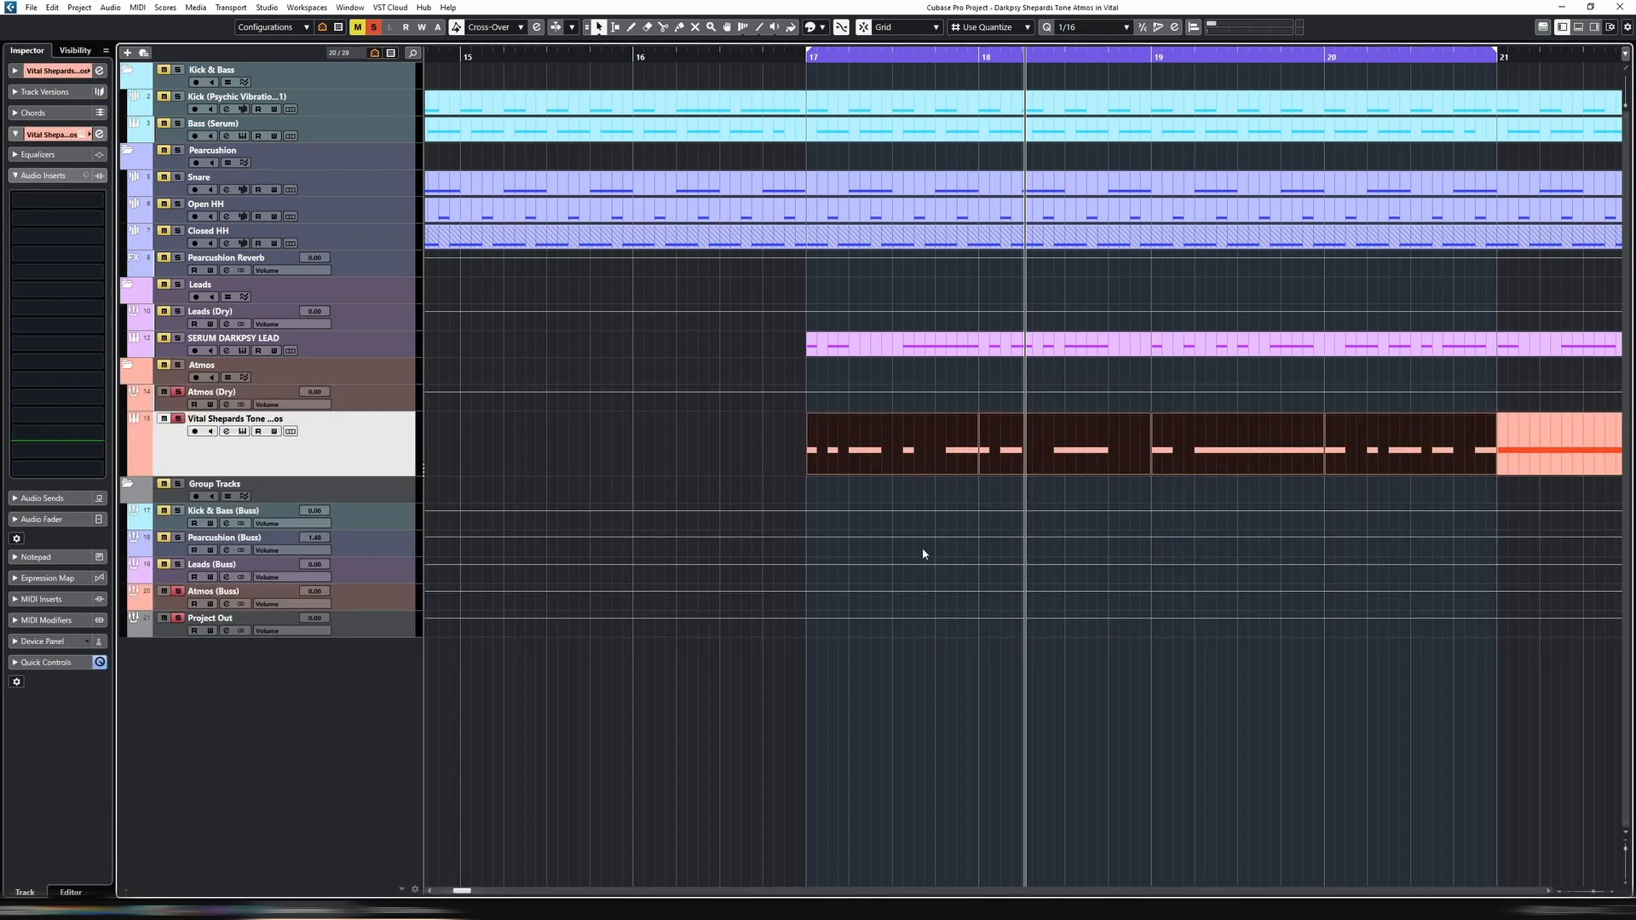
# Randomly mute more notes in the bar 19 atmos part during looped playback, and move the loop to the bar 20 part
pyautogui.press('space')
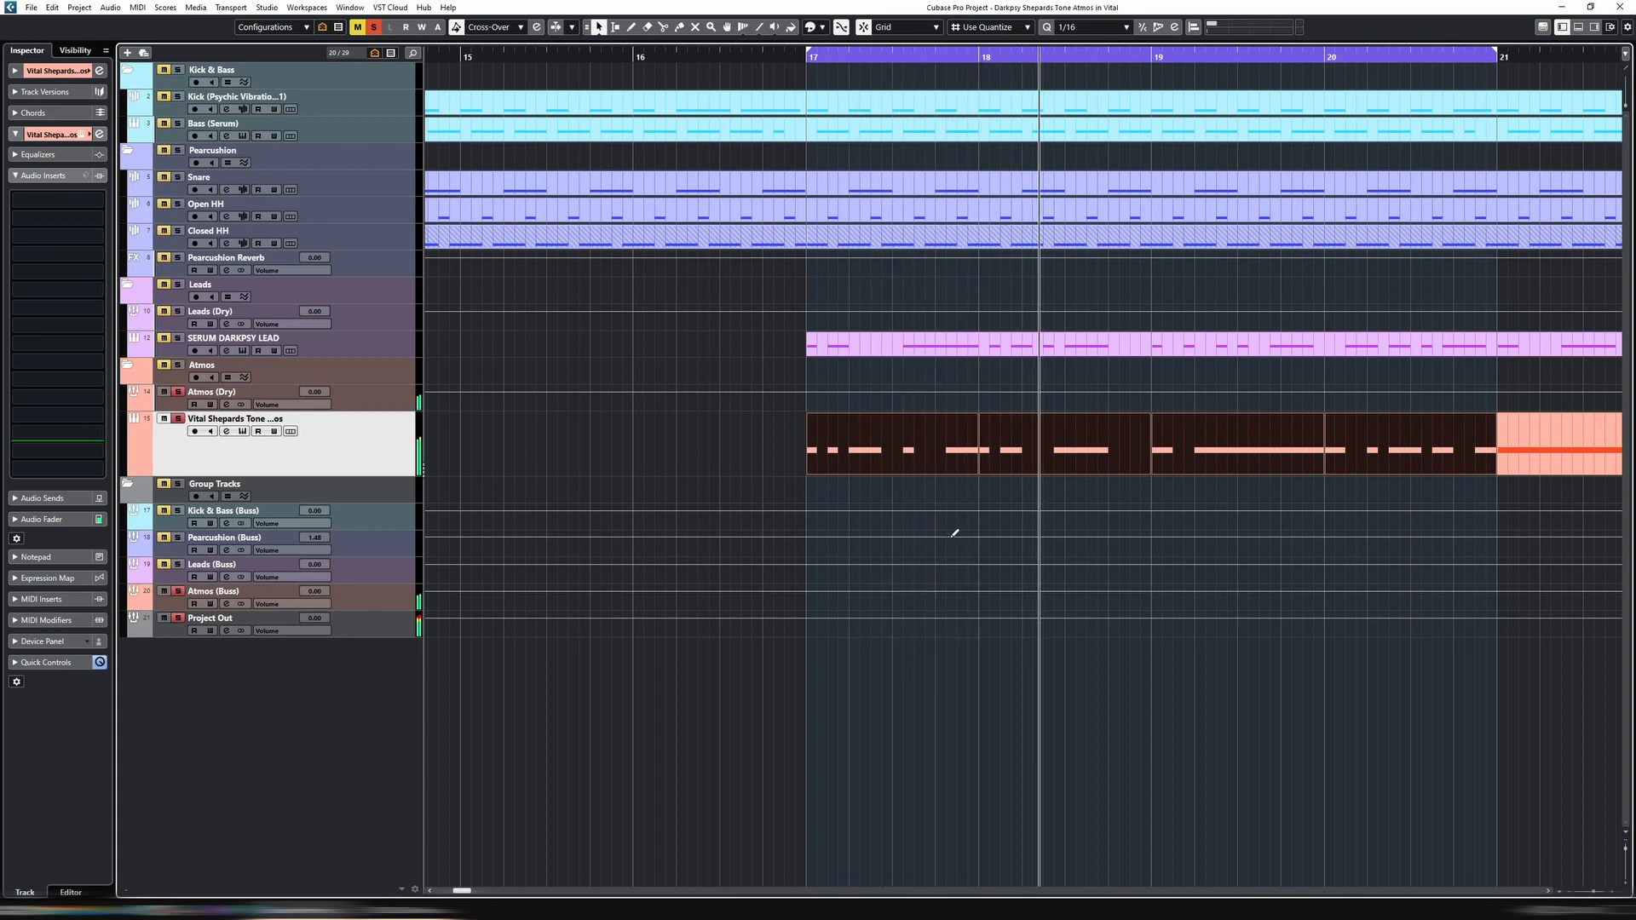
pyautogui.click(1179, 467)
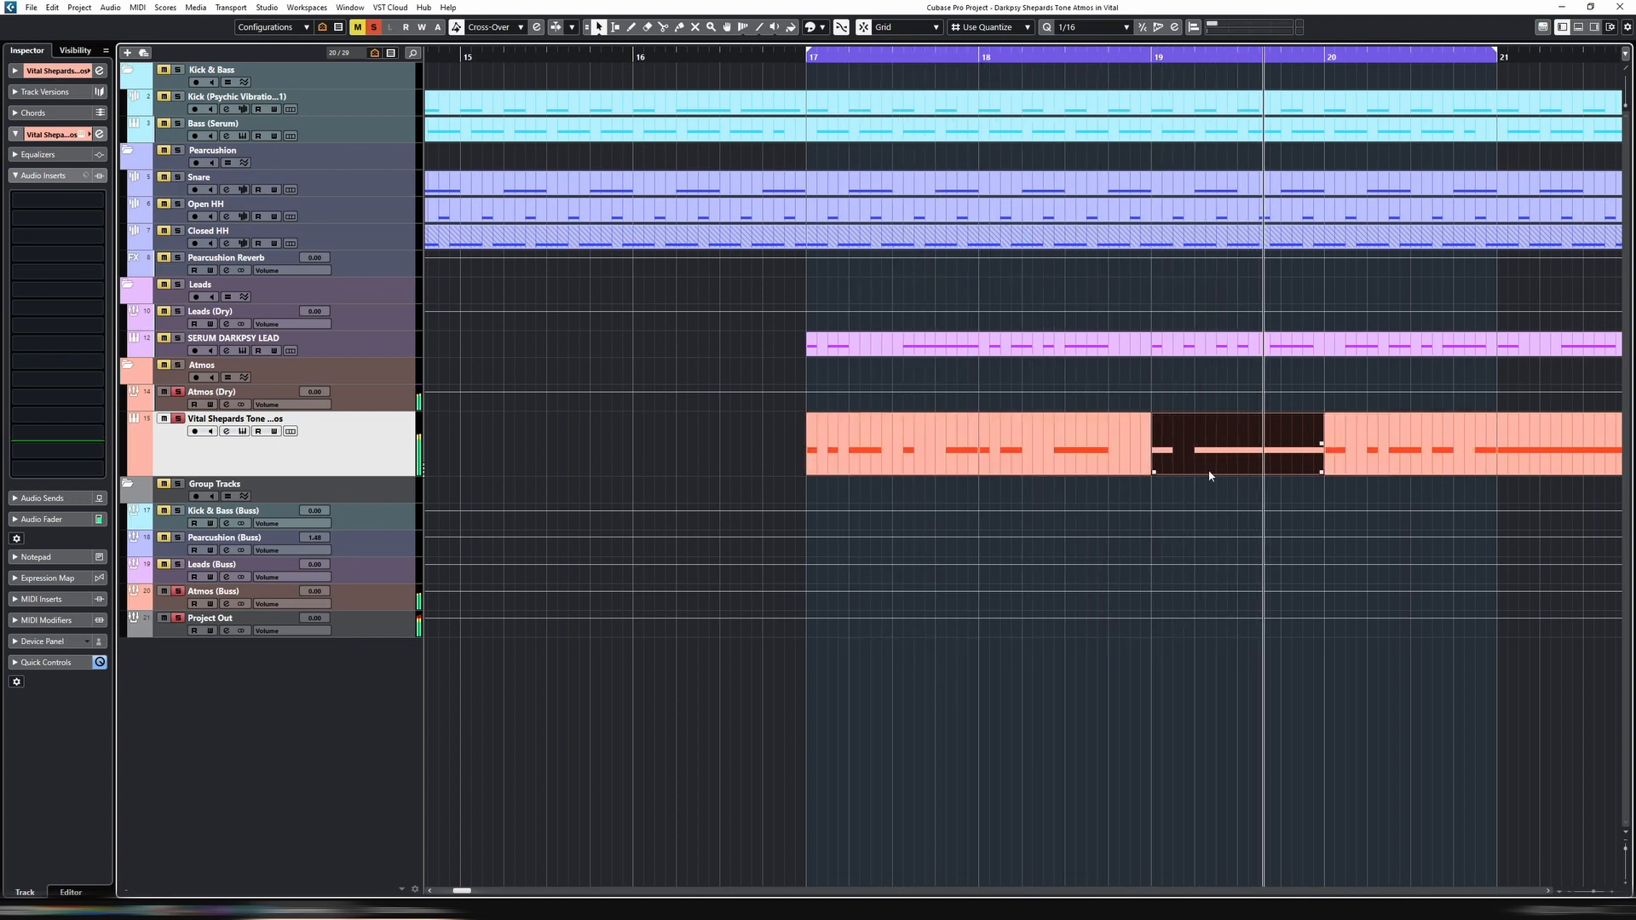
pyautogui.press('p')
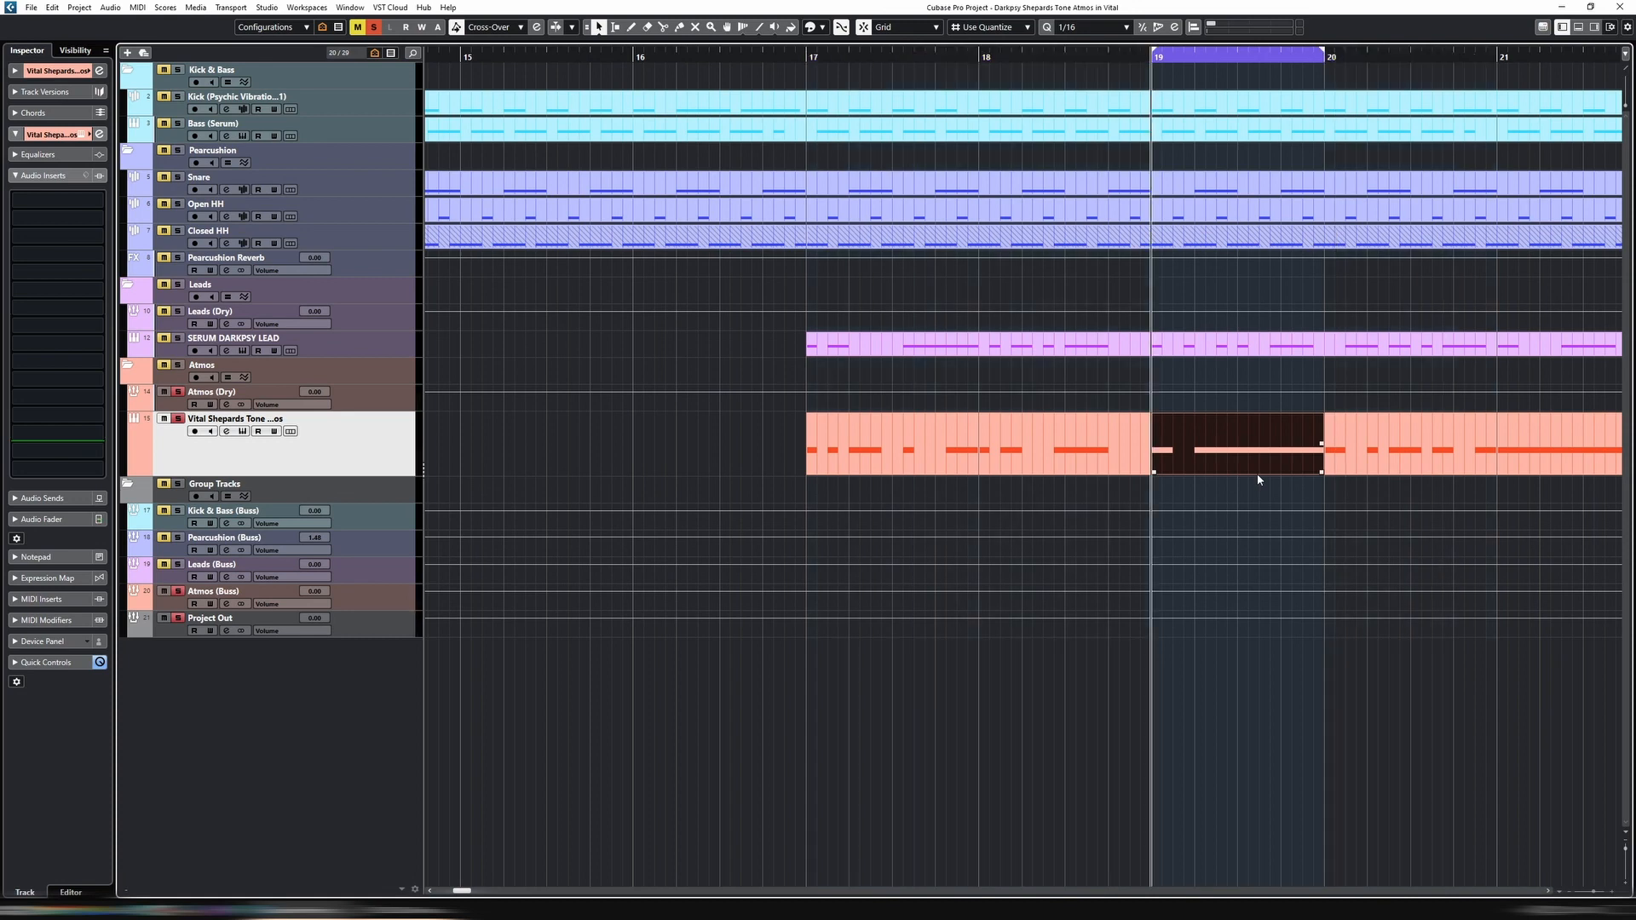
pyautogui.doubleClick(1256, 469)
pyautogui.hotkey('ctrl', 'a')
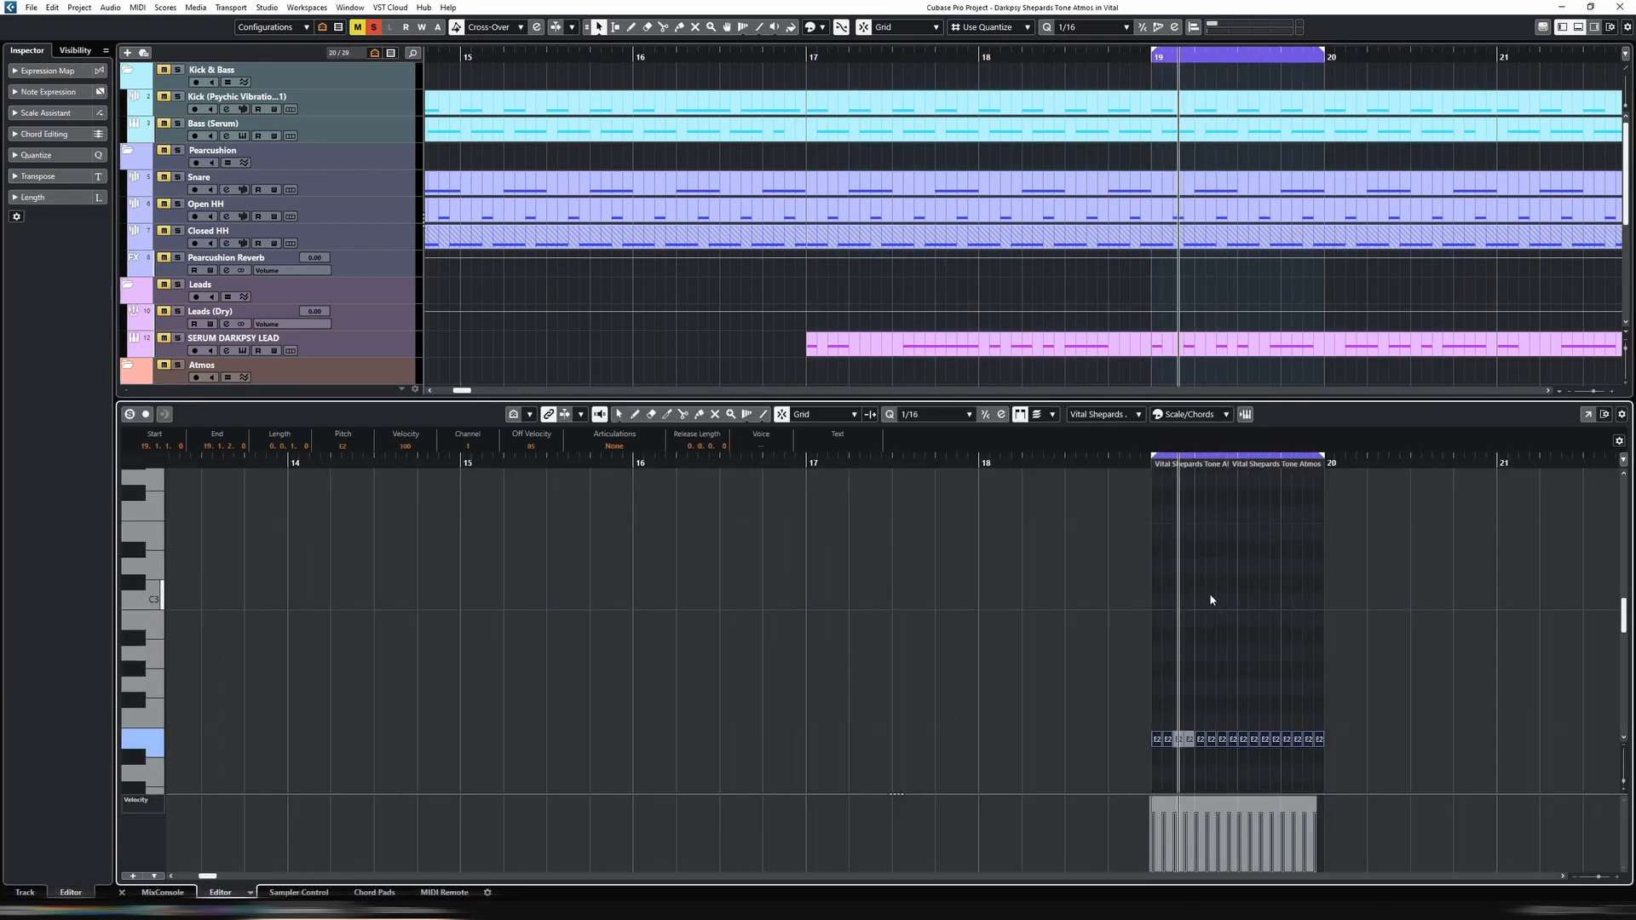
pyautogui.hotkey('shift', 'm')
pyautogui.press('Return')
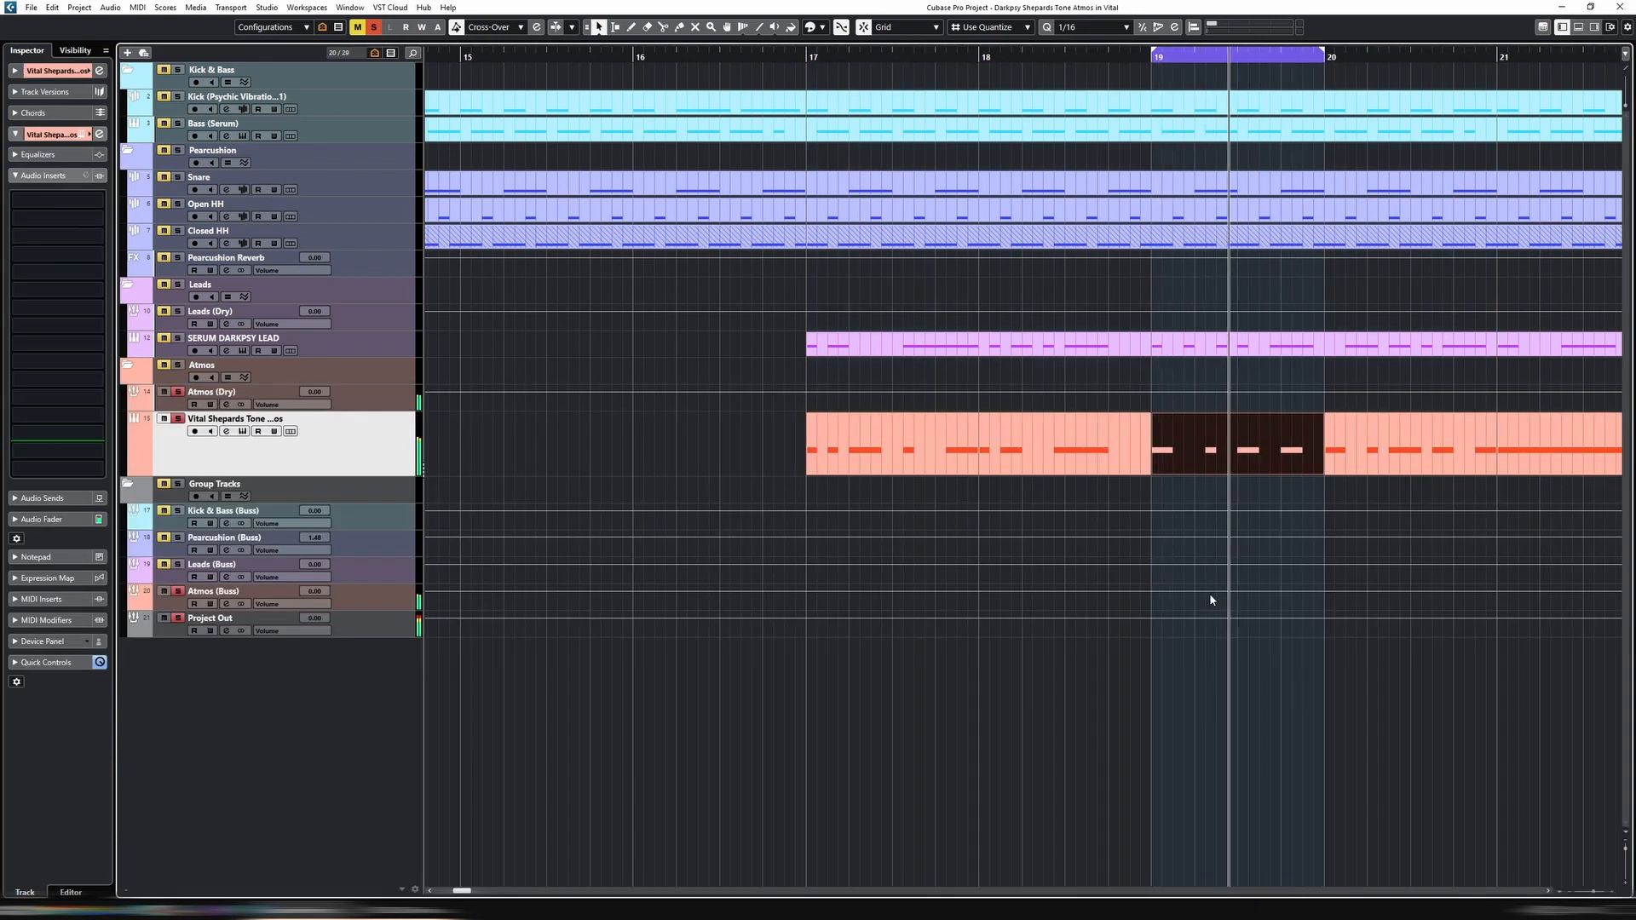
pyautogui.click(1360, 469)
pyautogui.press('p')
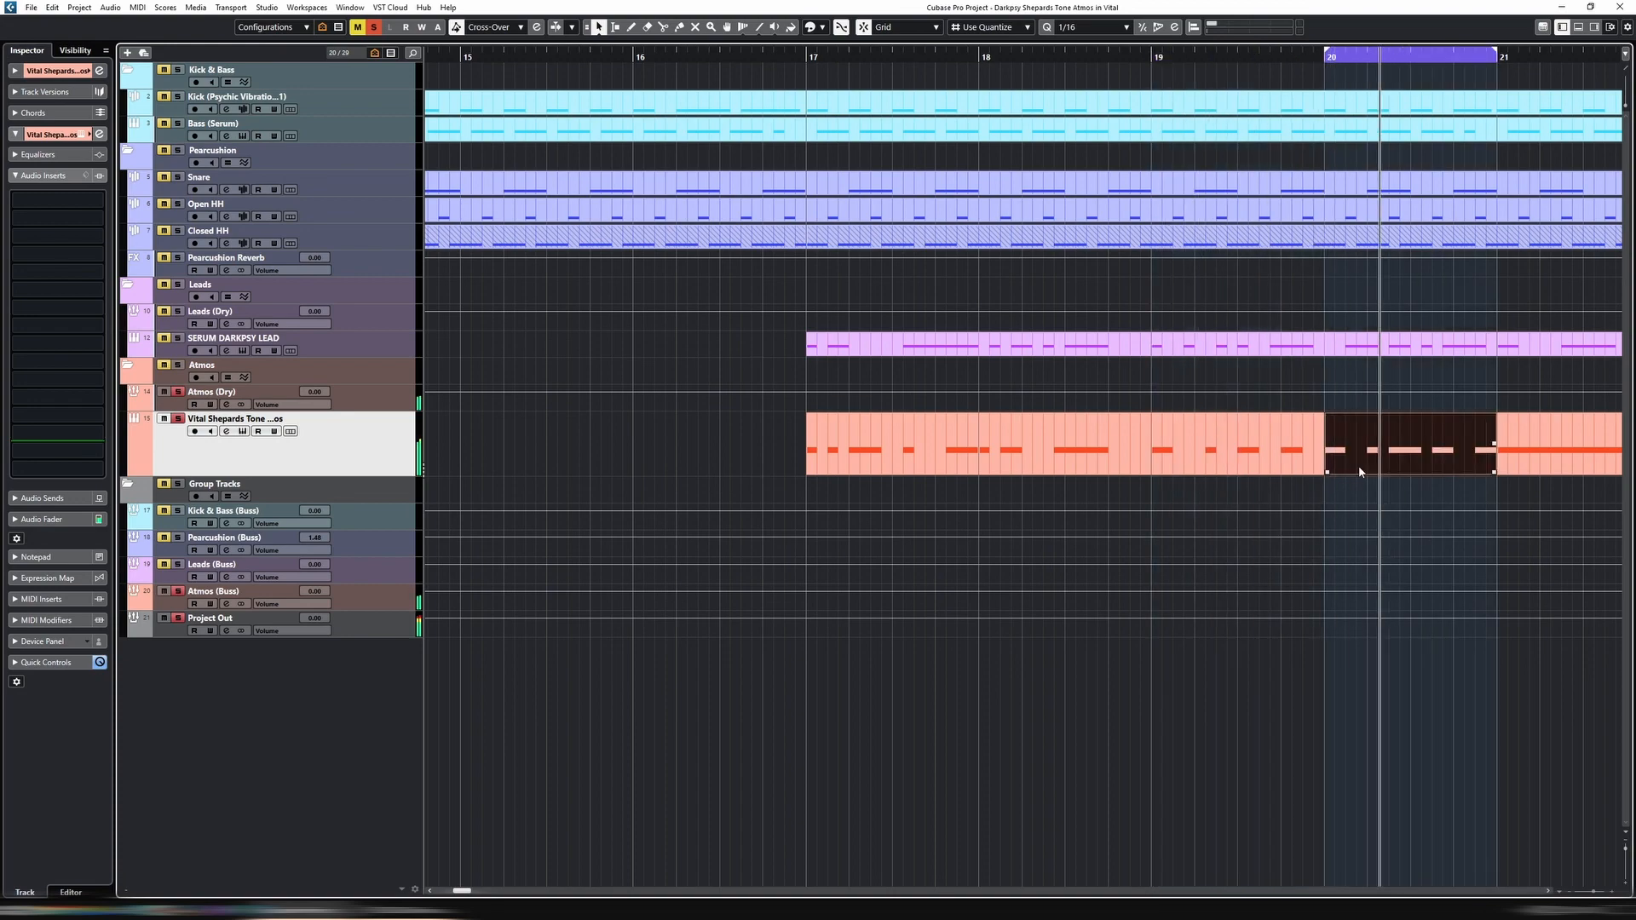
# Replace the atmos parts in bars 21 to 25 with a duplicate of the first four bars and loop all eight bars
pyautogui.press('g')
pyautogui.press('g')
pyautogui.press('g')
pyautogui.press('g')
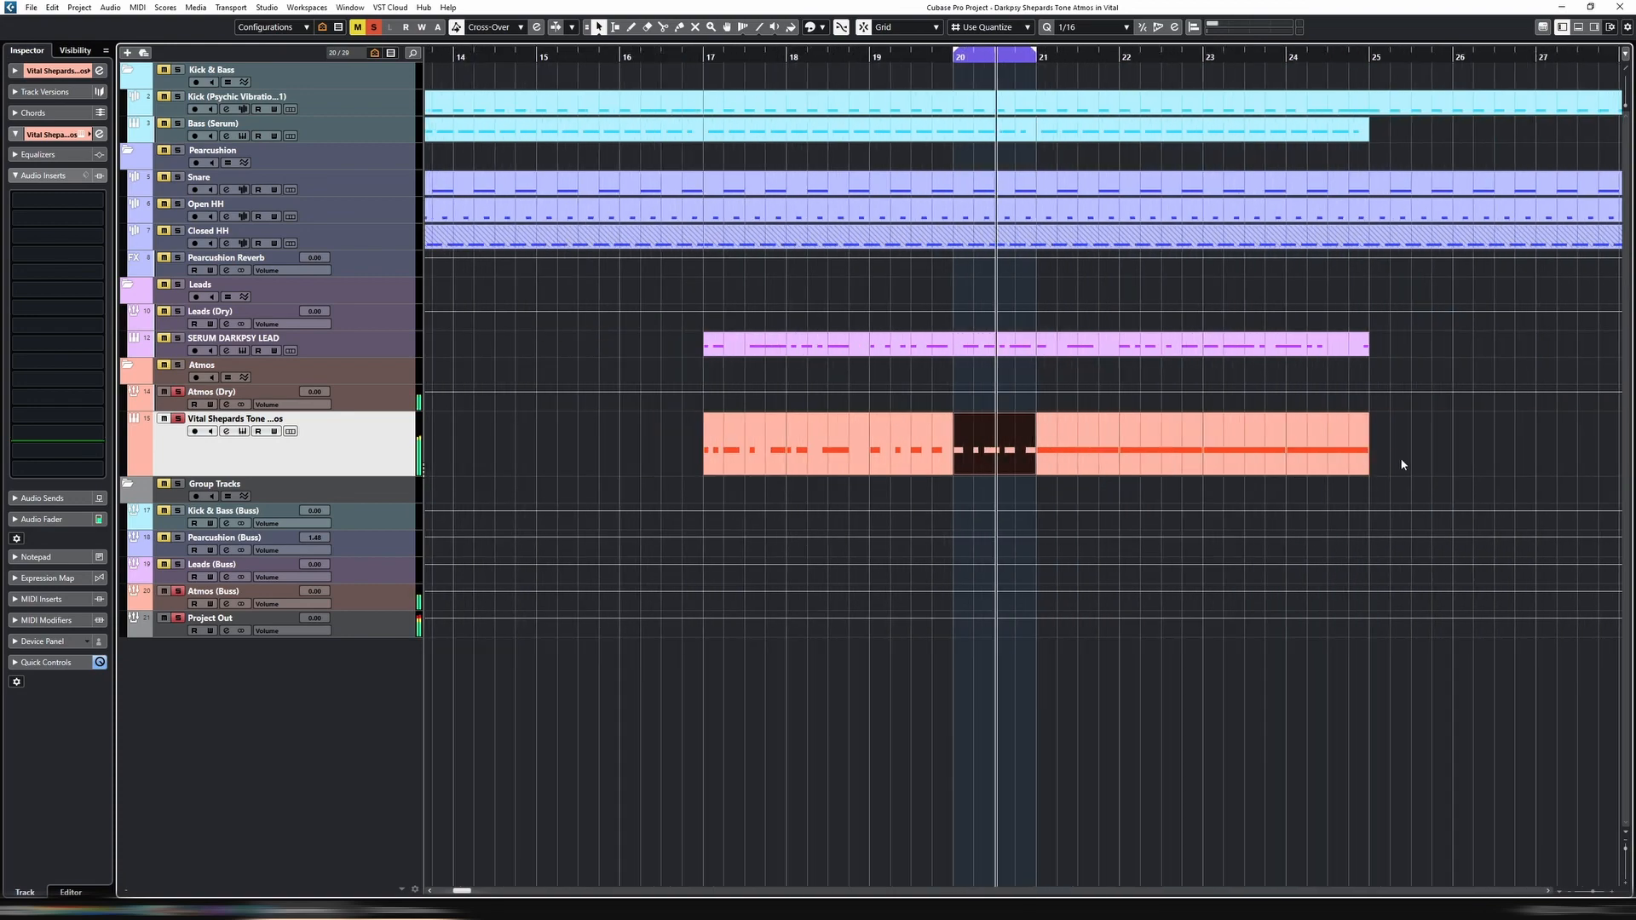
pyautogui.moveTo(1397, 465); pyautogui.dragTo(678, 454)
pyautogui.press('Delete')
pyautogui.hotkey('ctrl', 'd')
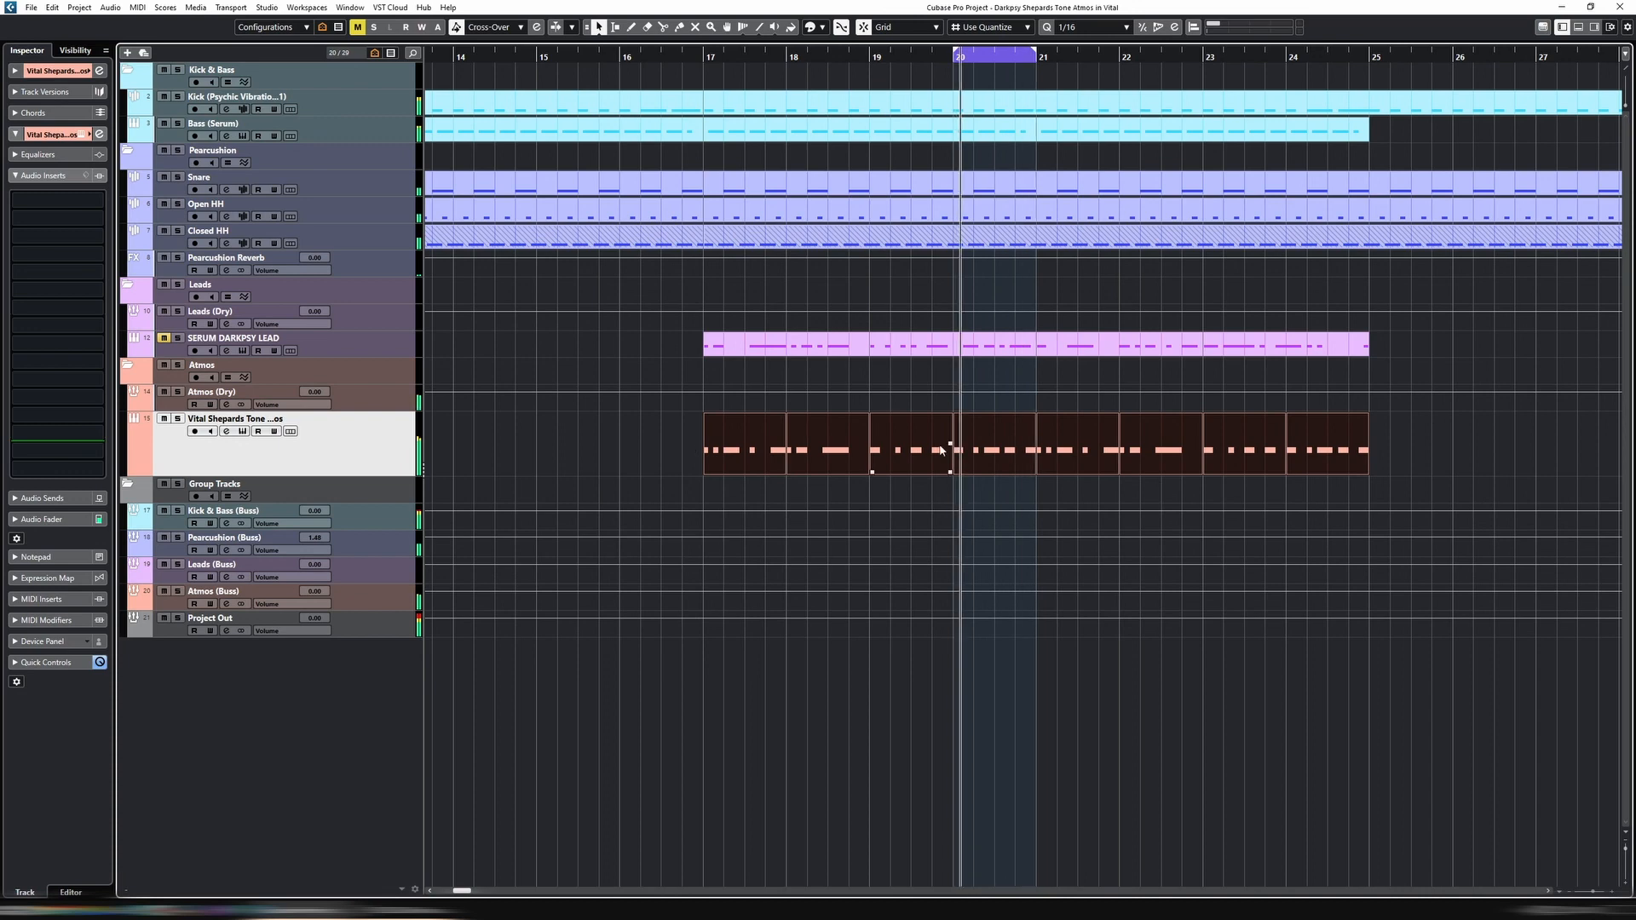
pyautogui.press('p')
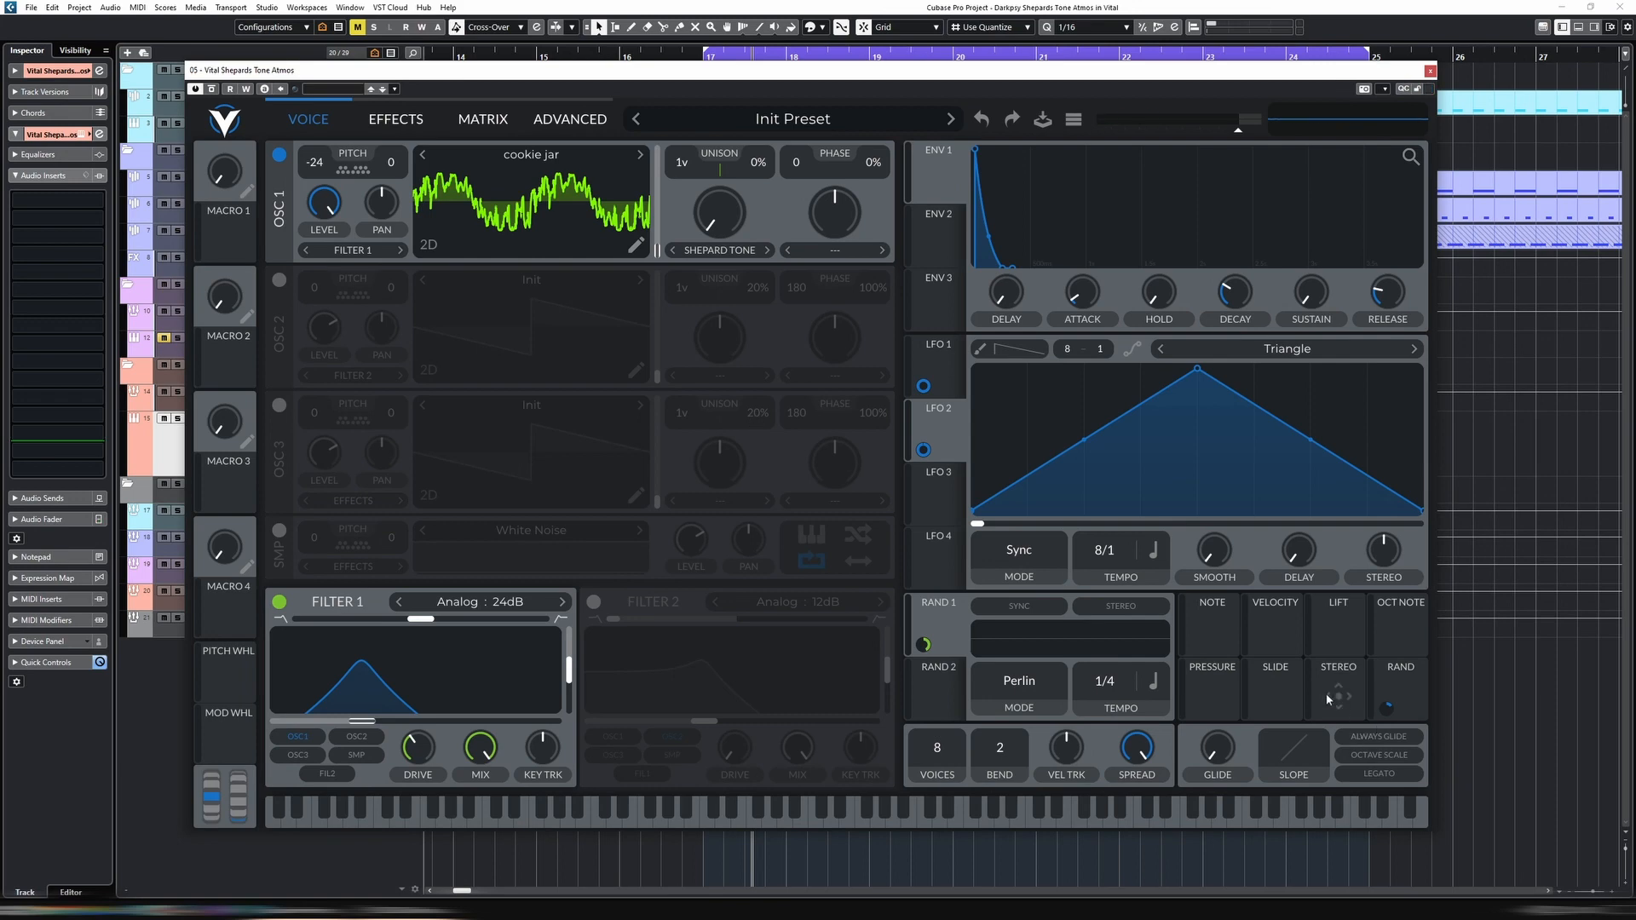
# Assign the Stereo modulation source to oscillator 1's wave frame and adjust its modulation amount
pyautogui.moveTo(1339, 700); pyautogui.dragTo(759, 584)
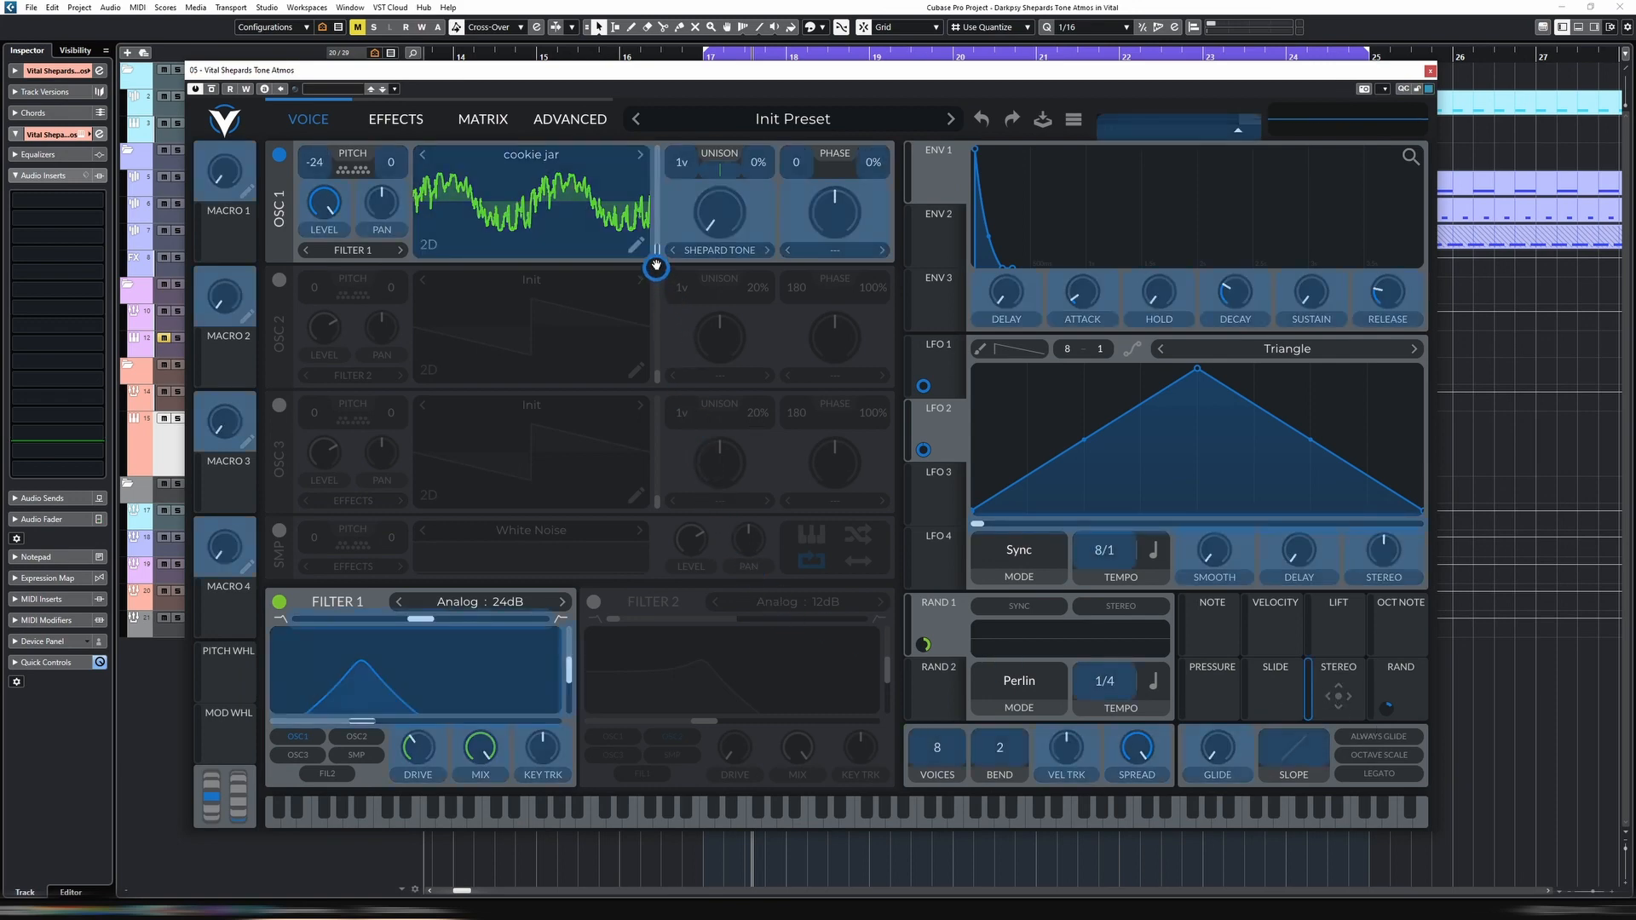
pyautogui.moveTo(656, 267); pyautogui.dragTo(657, 249)
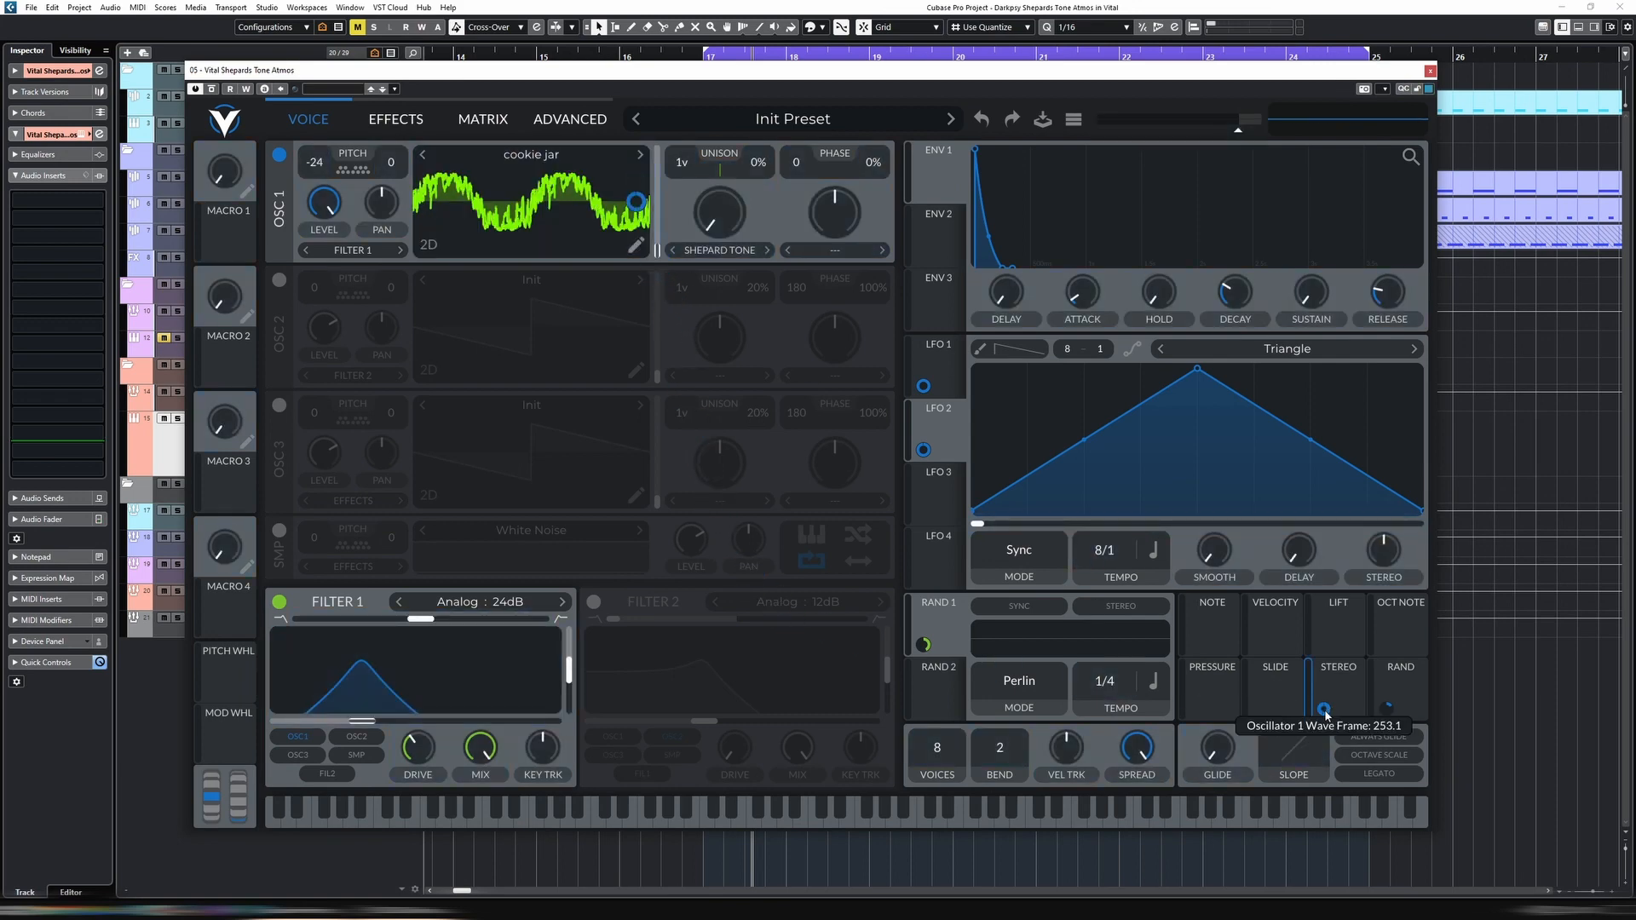
pyautogui.moveTo(1324, 709); pyautogui.dragTo(1324, 716)
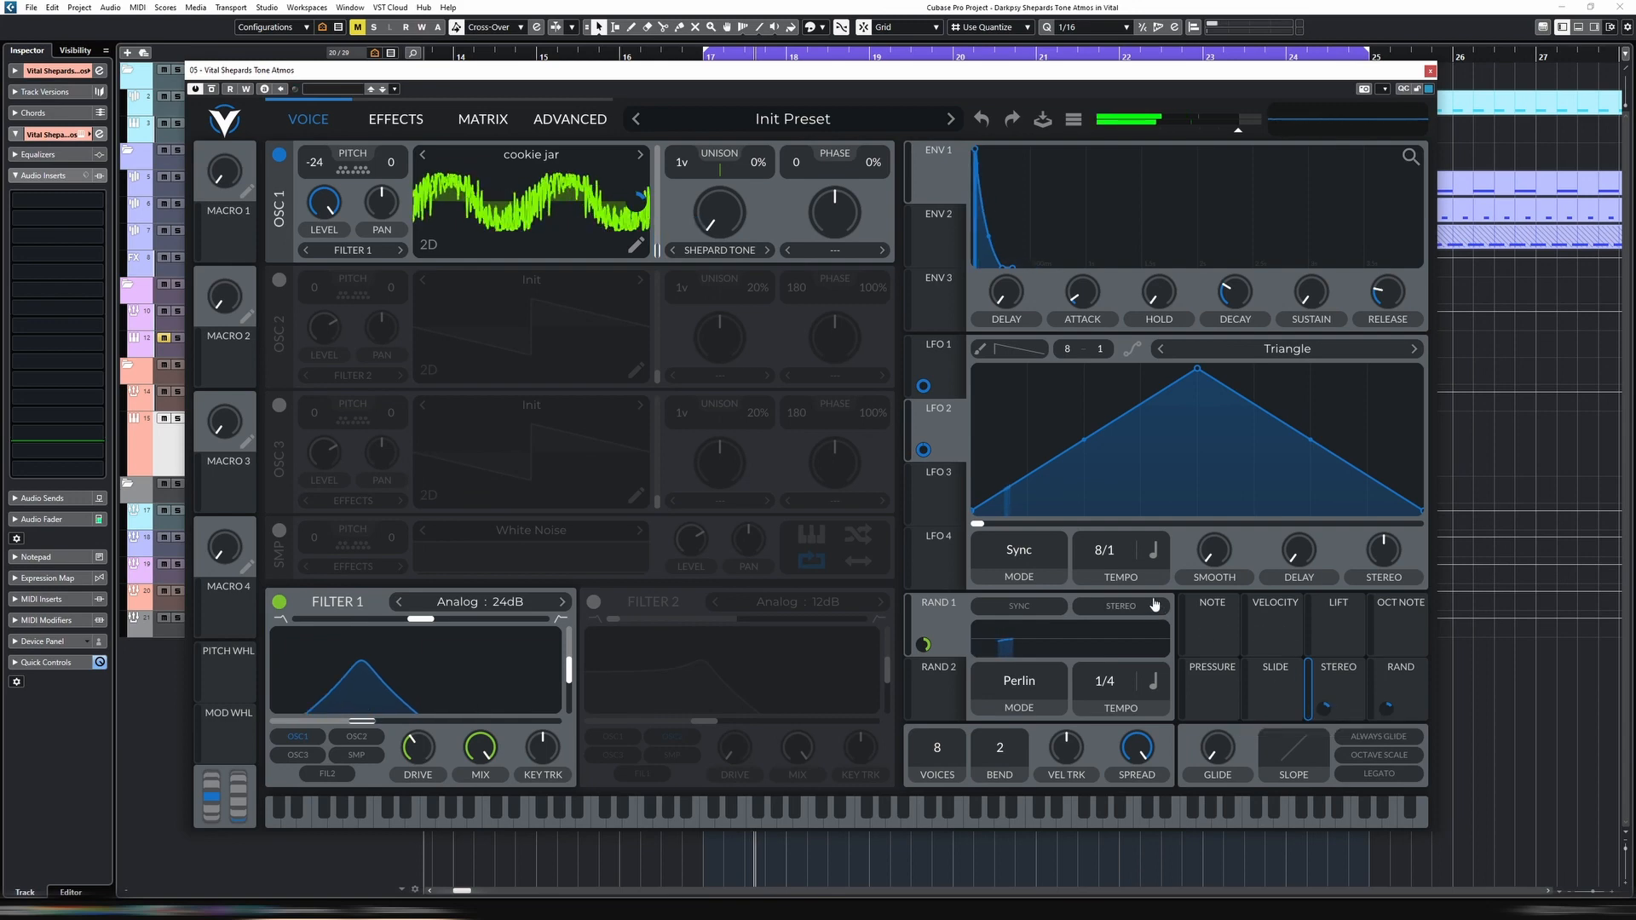
pyautogui.moveTo(1326, 709); pyautogui.dragTo(1326, 707)
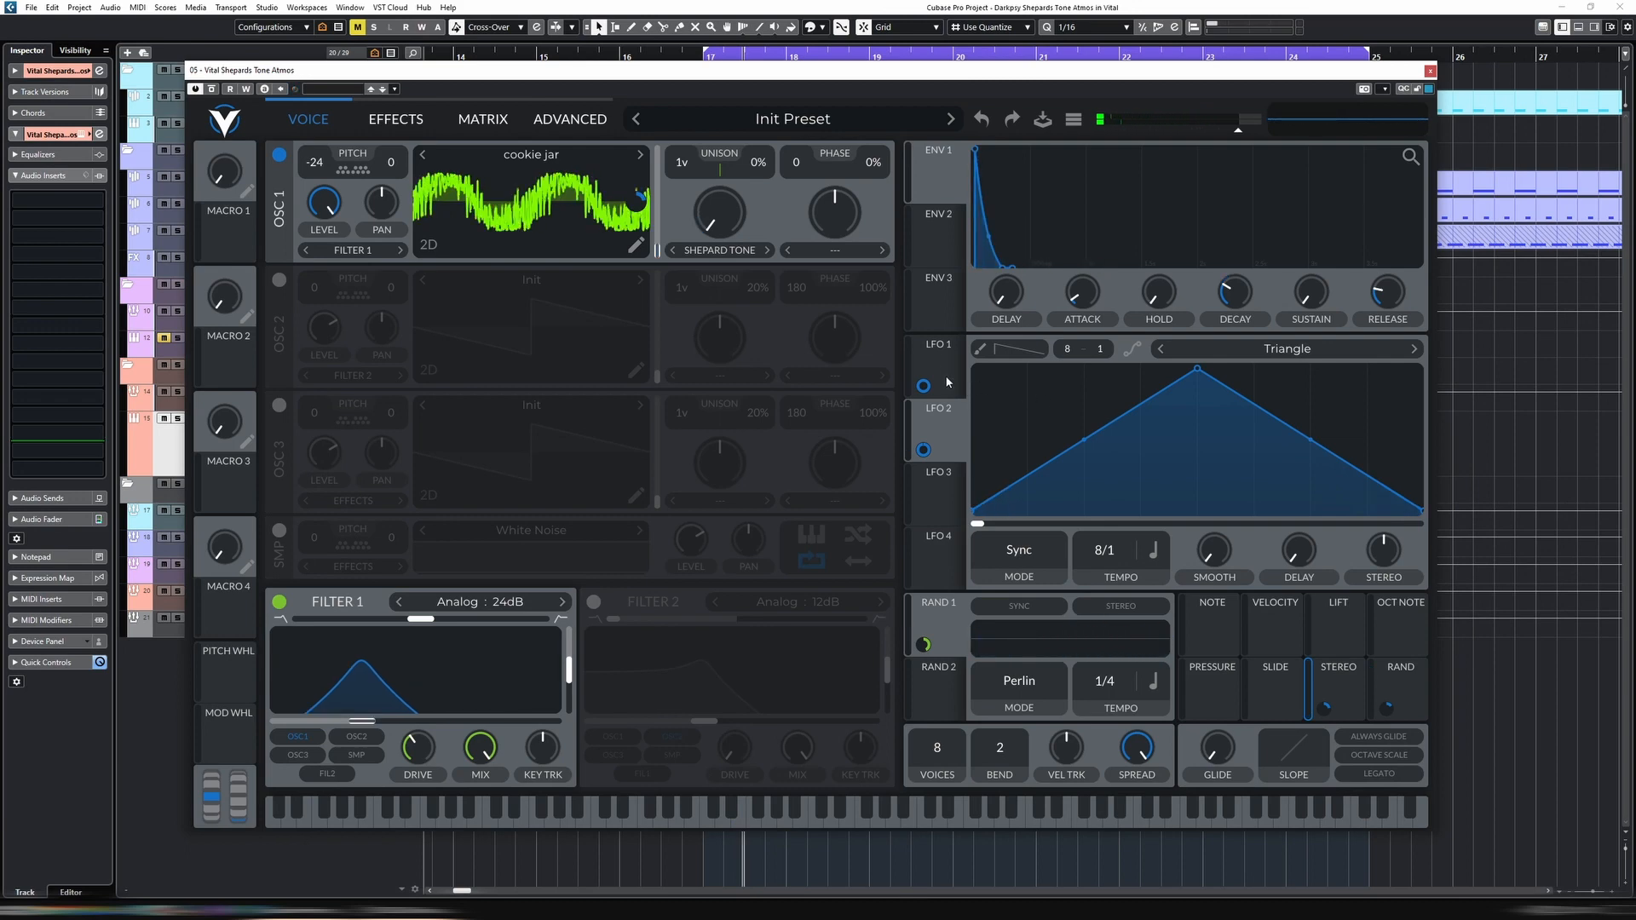
# Audition wavetables for oscillator 1 from Shoddy Cryo through Solvent, Sparkle Saw and Temper Tantrum to Toxicologist during looped playback
pyautogui.click(534, 160)
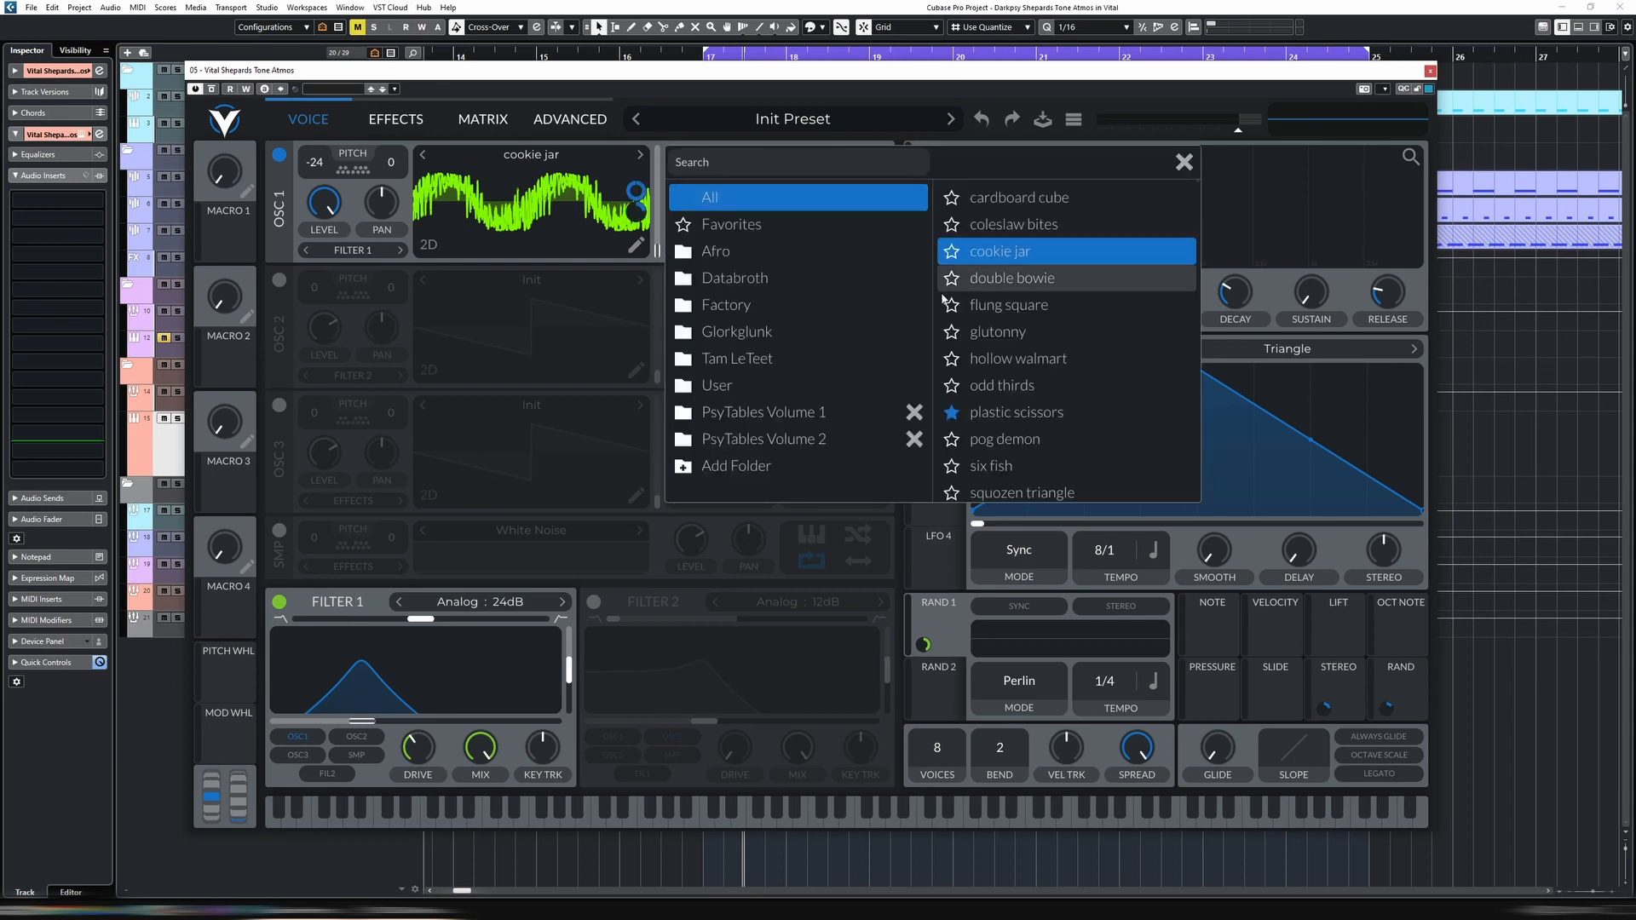
pyautogui.scroll(-15, 1010, 285)
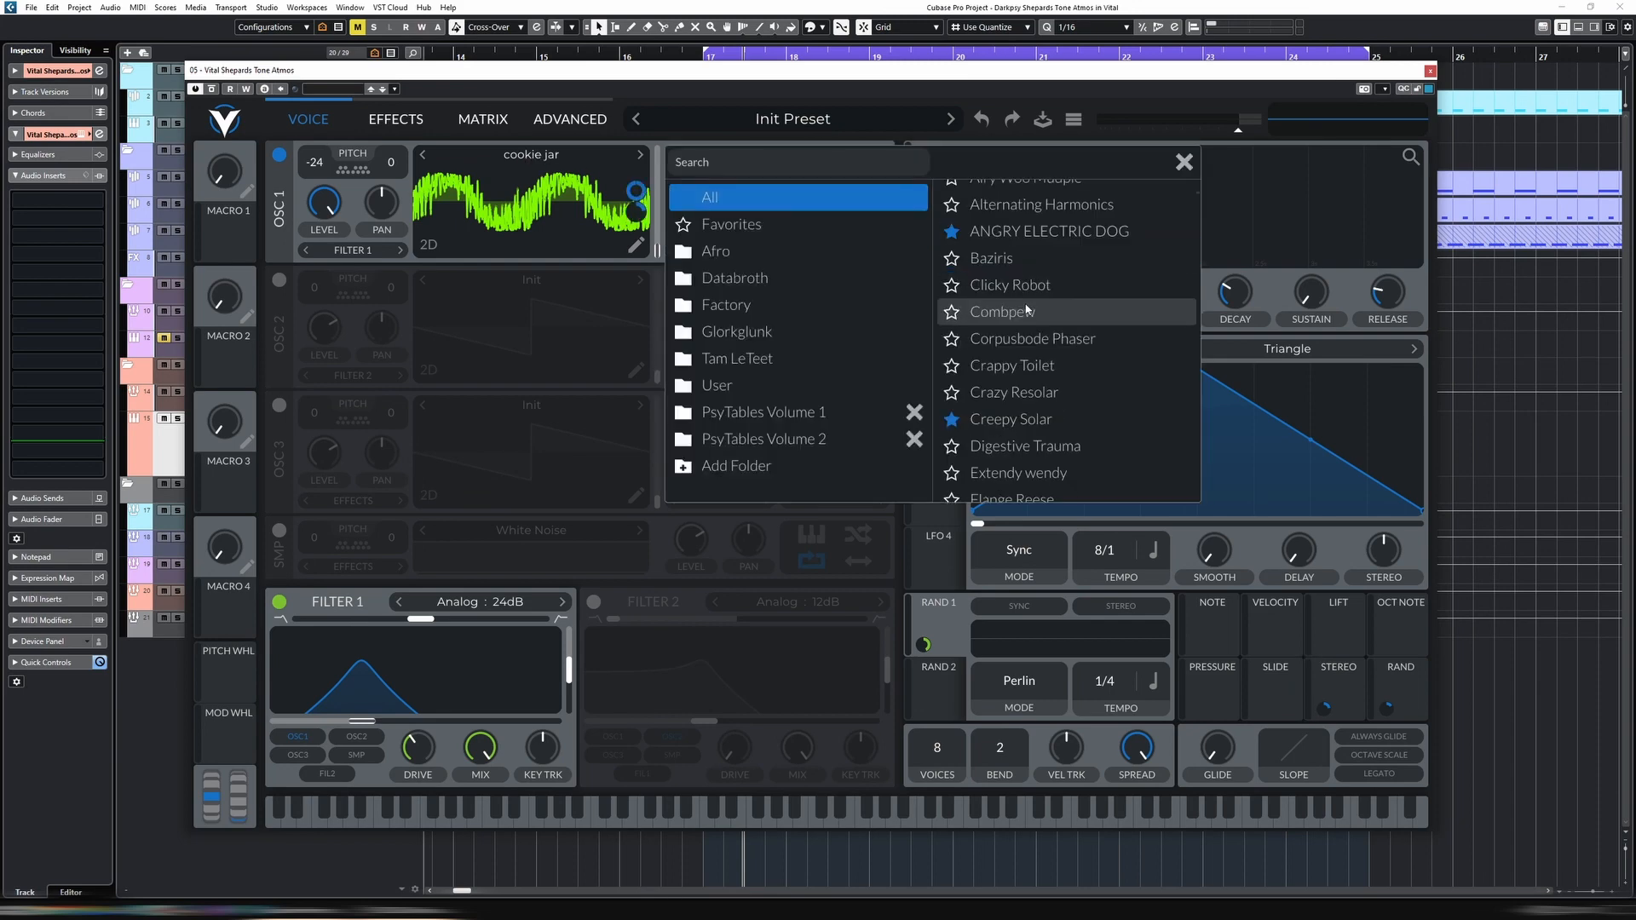
pyautogui.click(1019, 320)
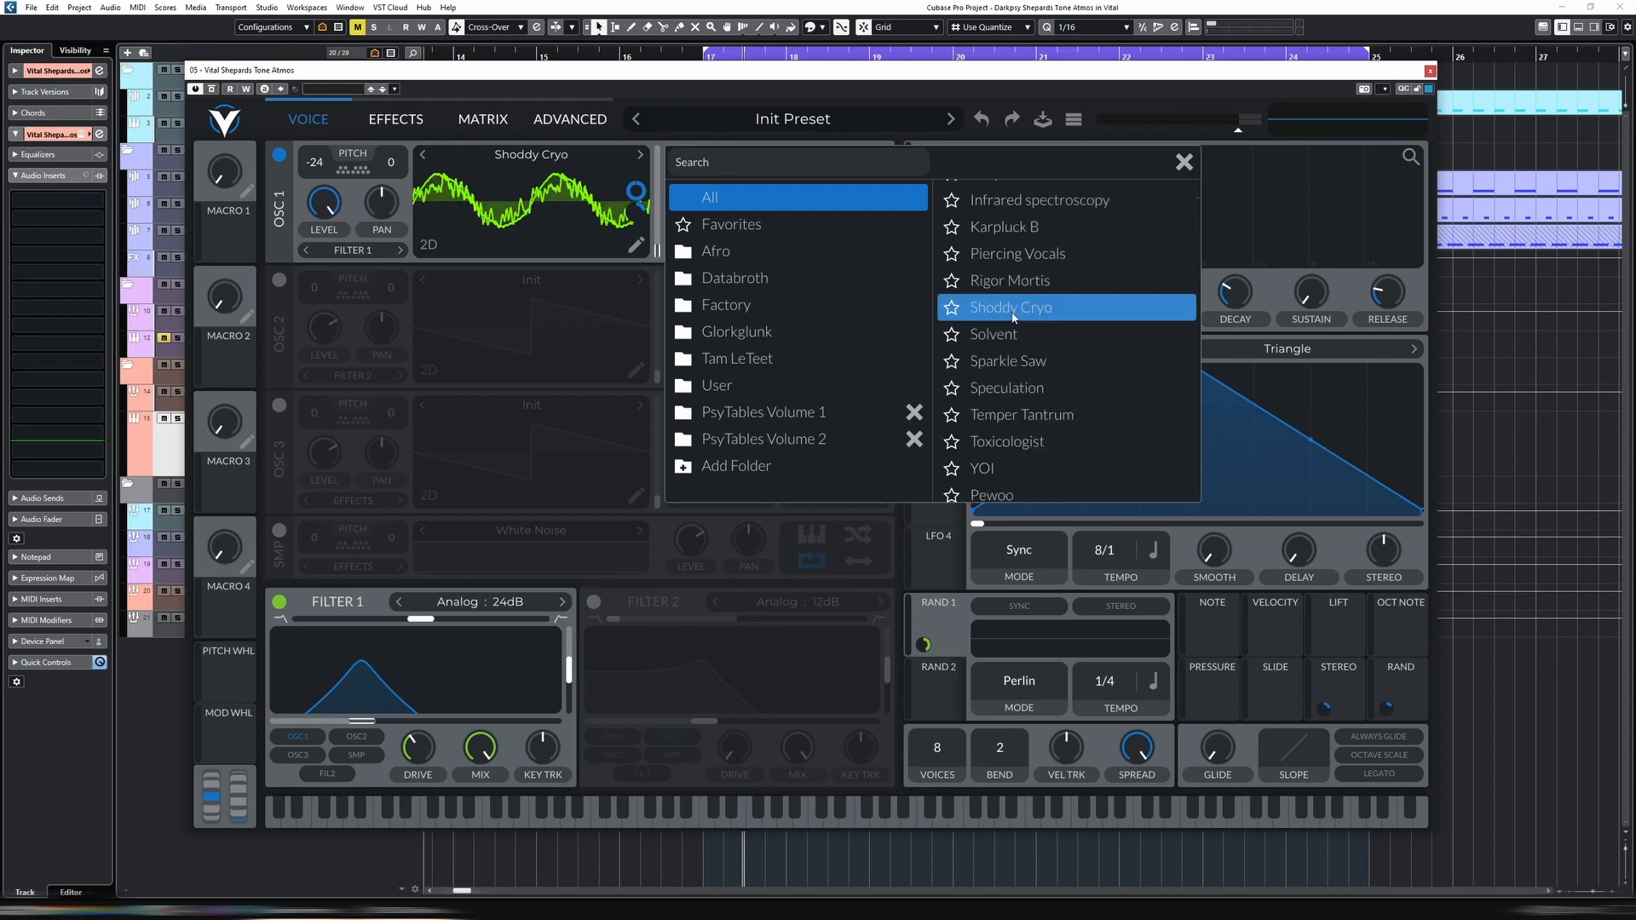
pyautogui.click(643, 160)
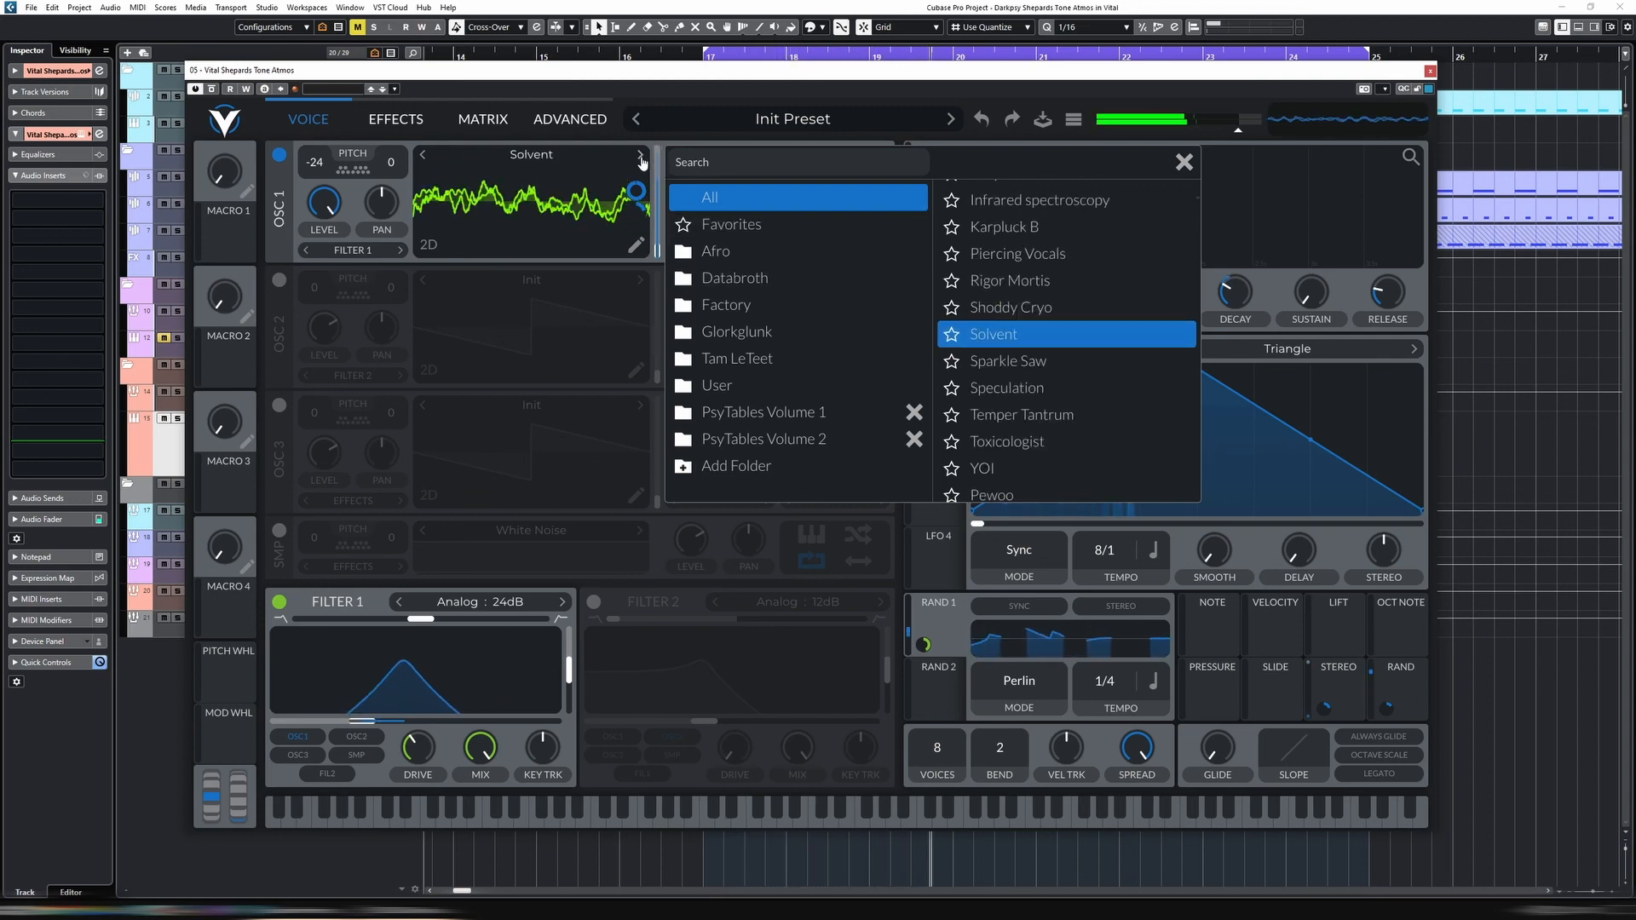
pyautogui.click(643, 160)
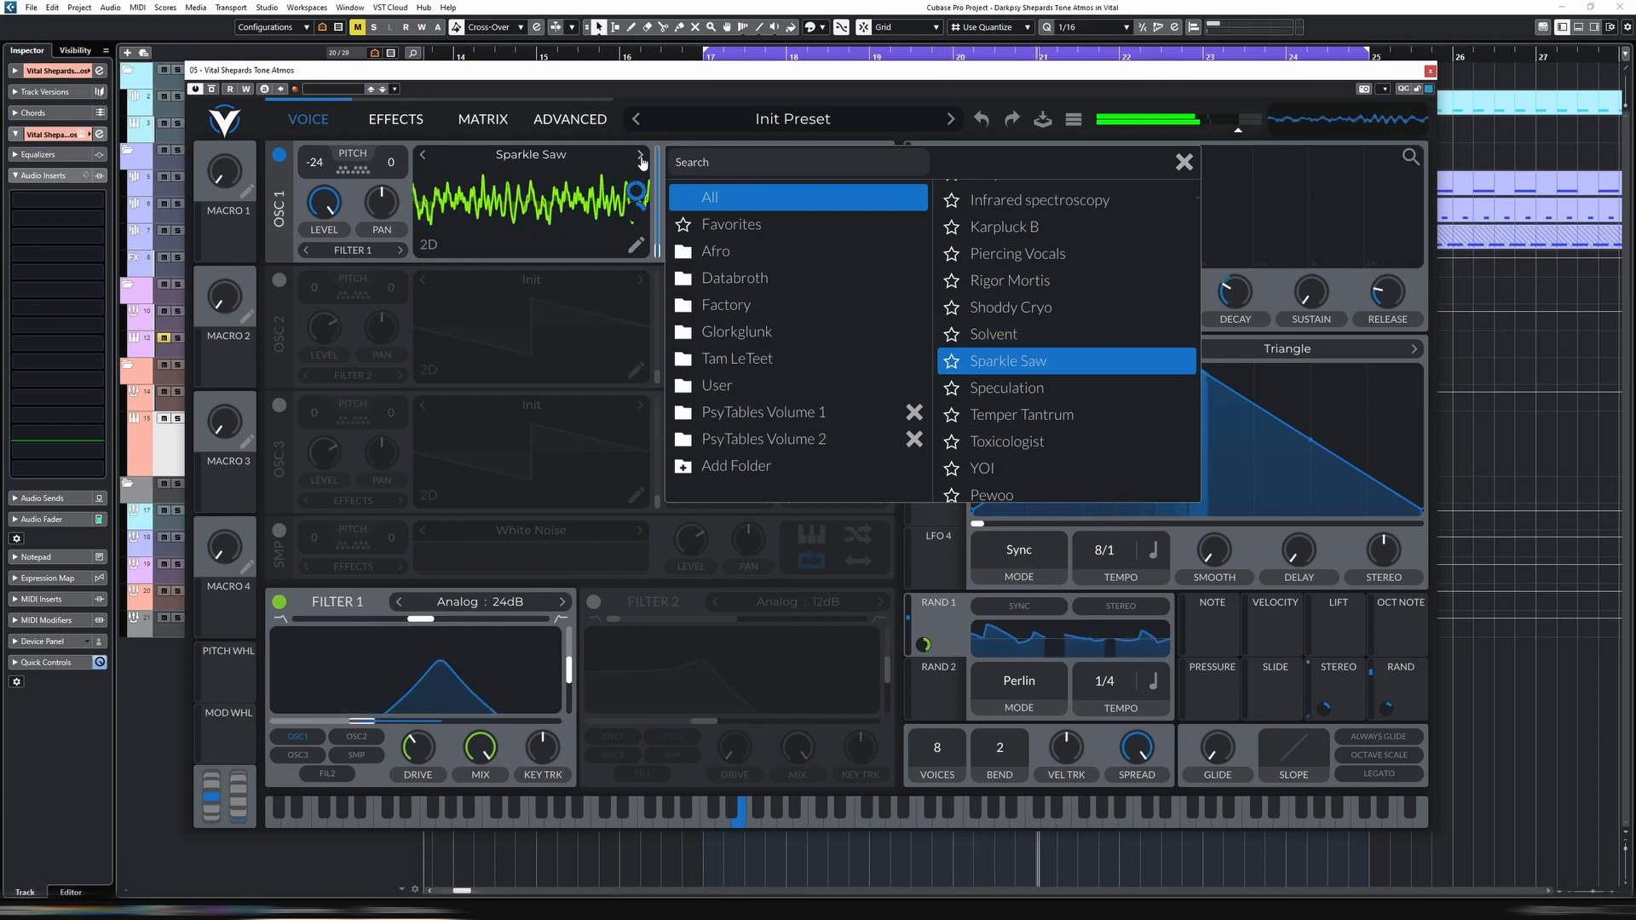
pyautogui.click(642, 160)
pyautogui.click(643, 160)
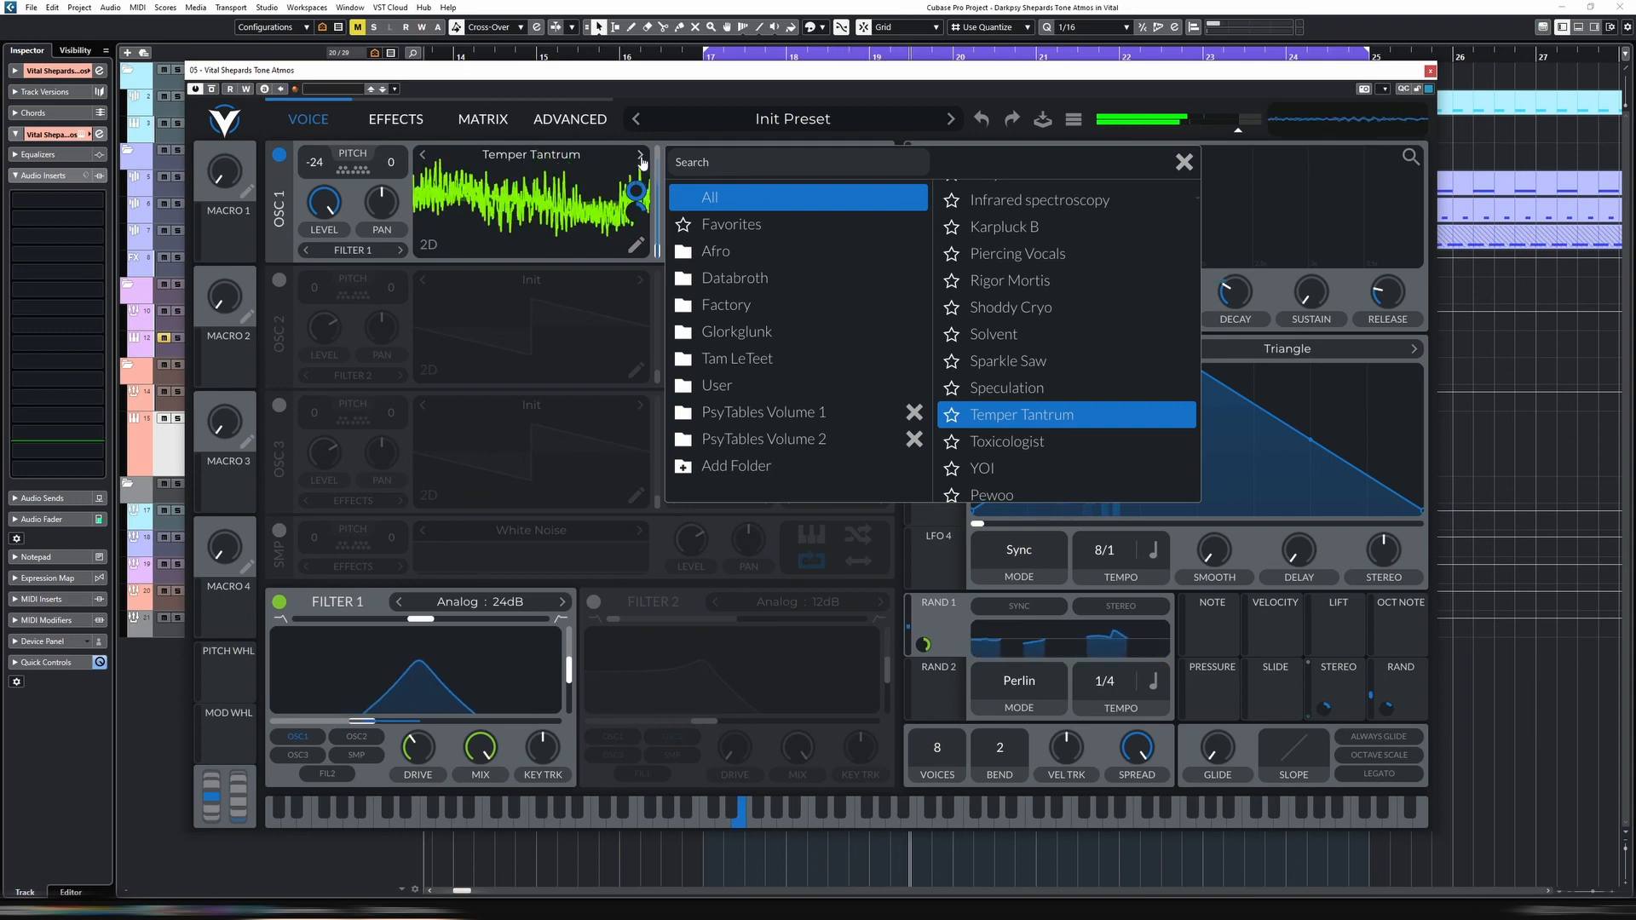
pyautogui.click(640, 156)
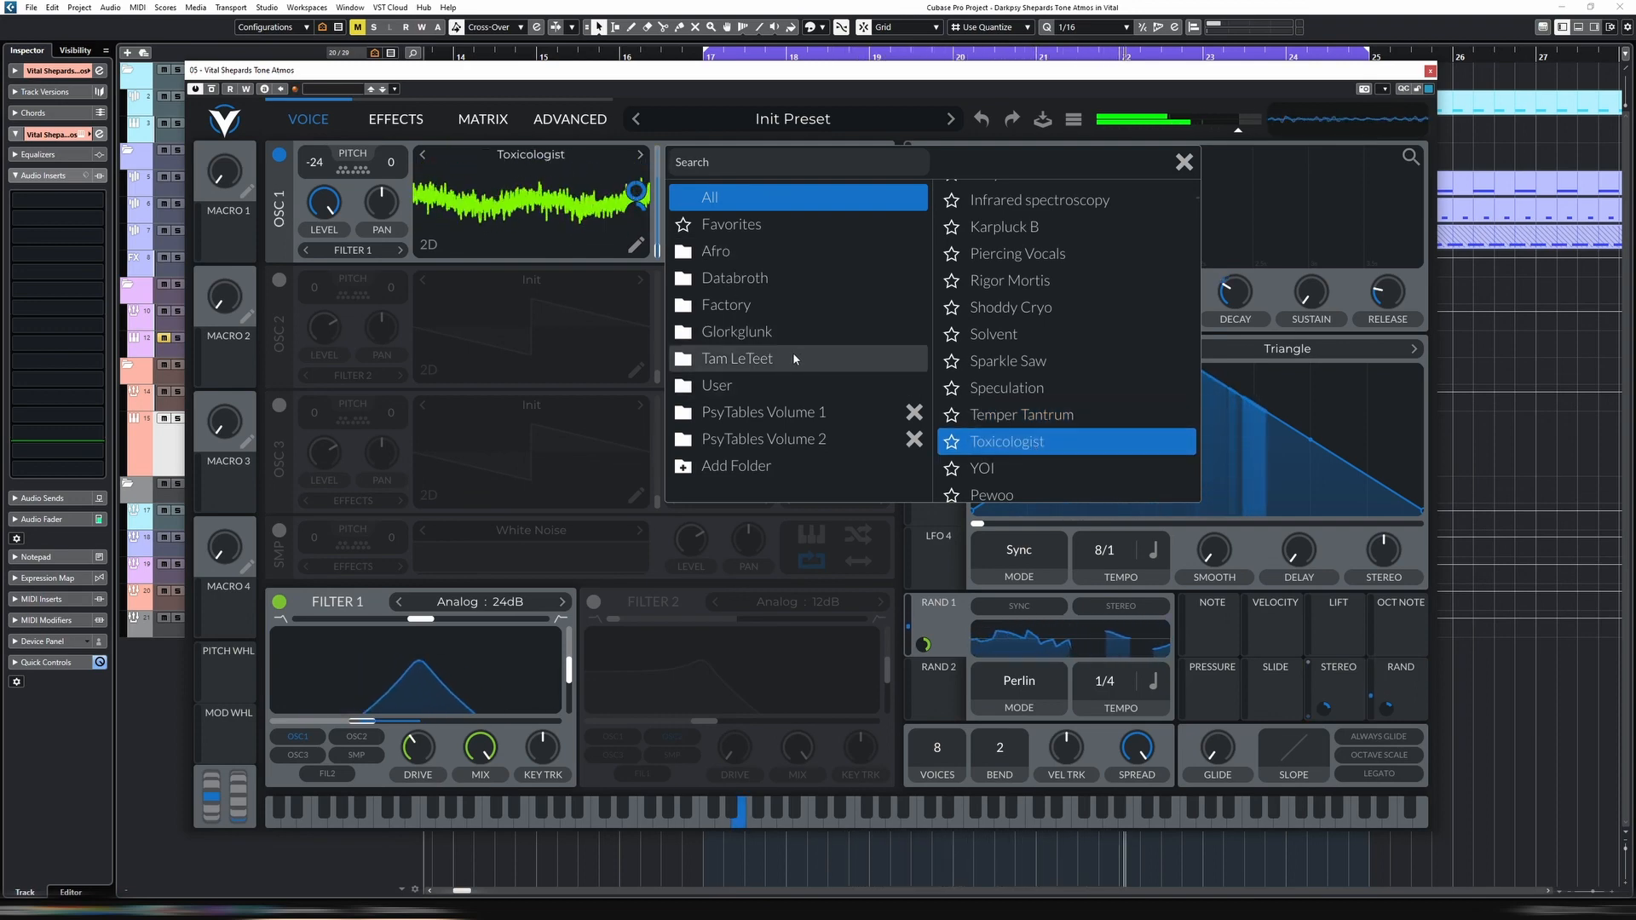
# Browse the Afro, Databroth, Factory and Glorkglunk wavetable folders and try LoFi Spectral Lores and Ye Olde Transfreqshift on oscillator 1
pyautogui.click(759, 256)
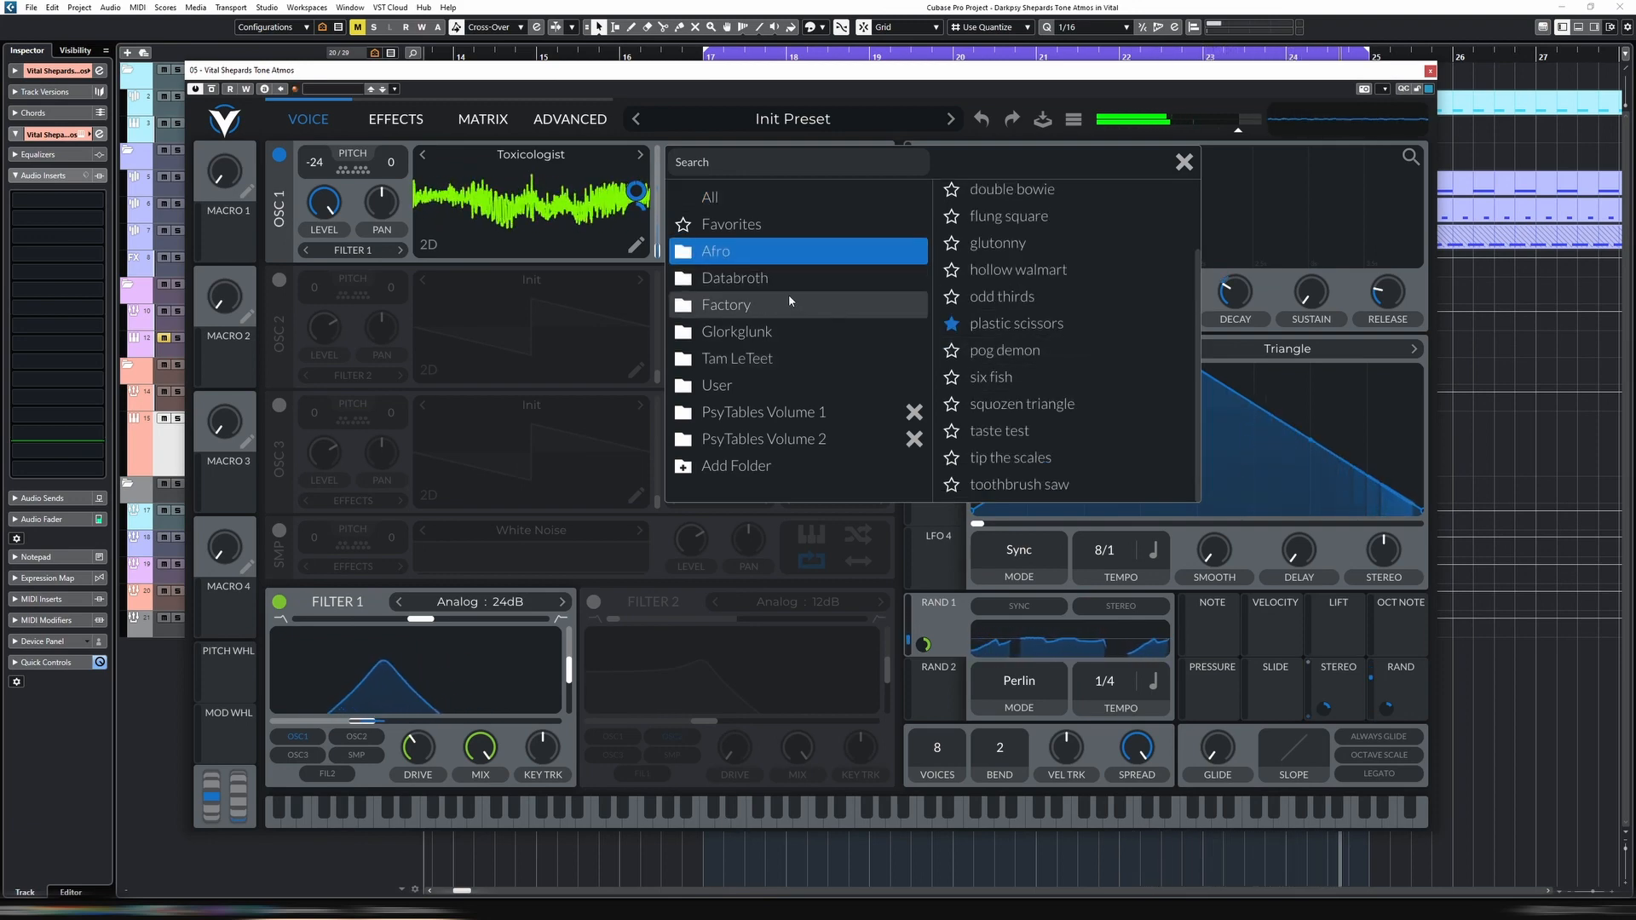
pyautogui.click(767, 278)
pyautogui.scroll(-3, 1027, 349)
pyautogui.click(726, 304)
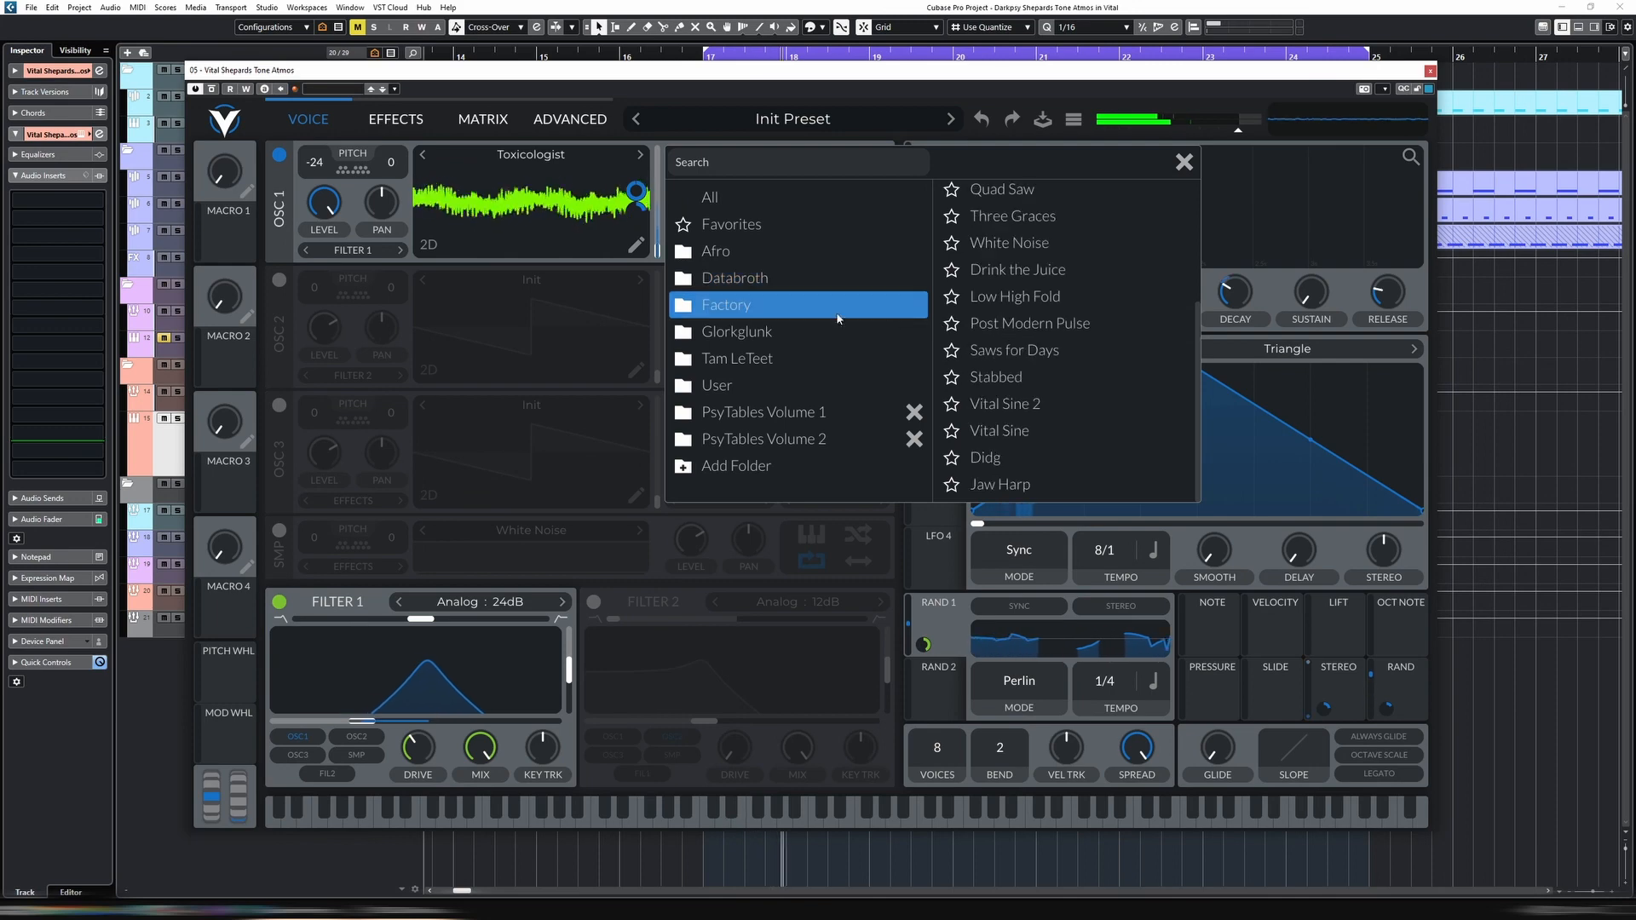
pyautogui.scroll(3, 1106, 355)
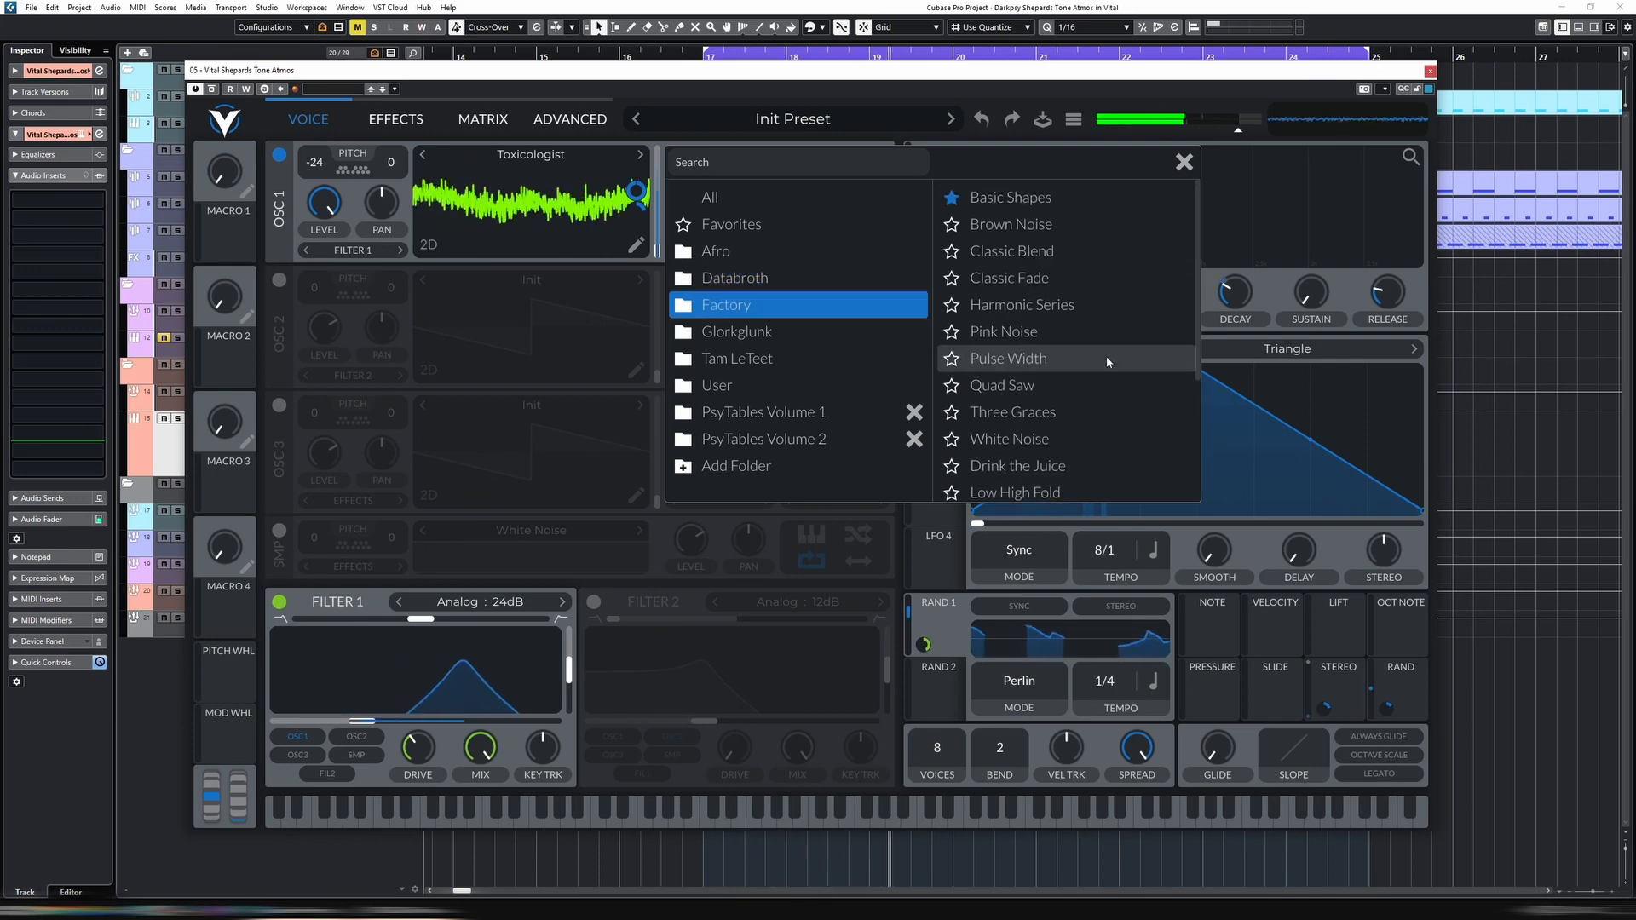
pyautogui.scroll(-3, 1106, 355)
pyautogui.click(838, 333)
pyautogui.scroll(-5, 1078, 345)
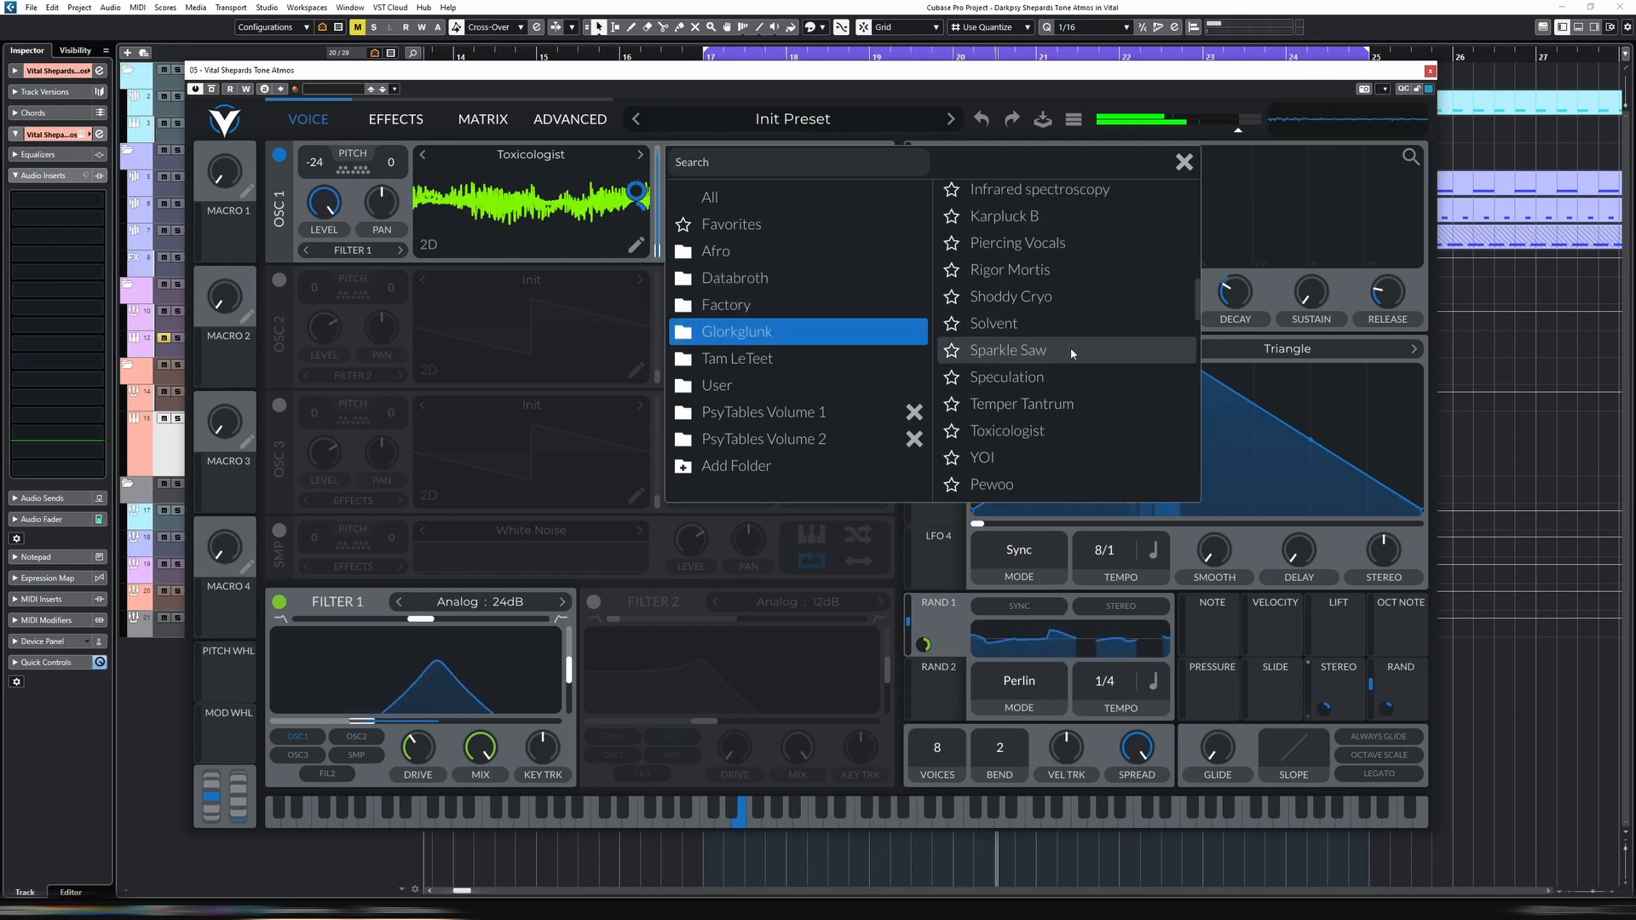
pyautogui.scroll(-8, 1072, 348)
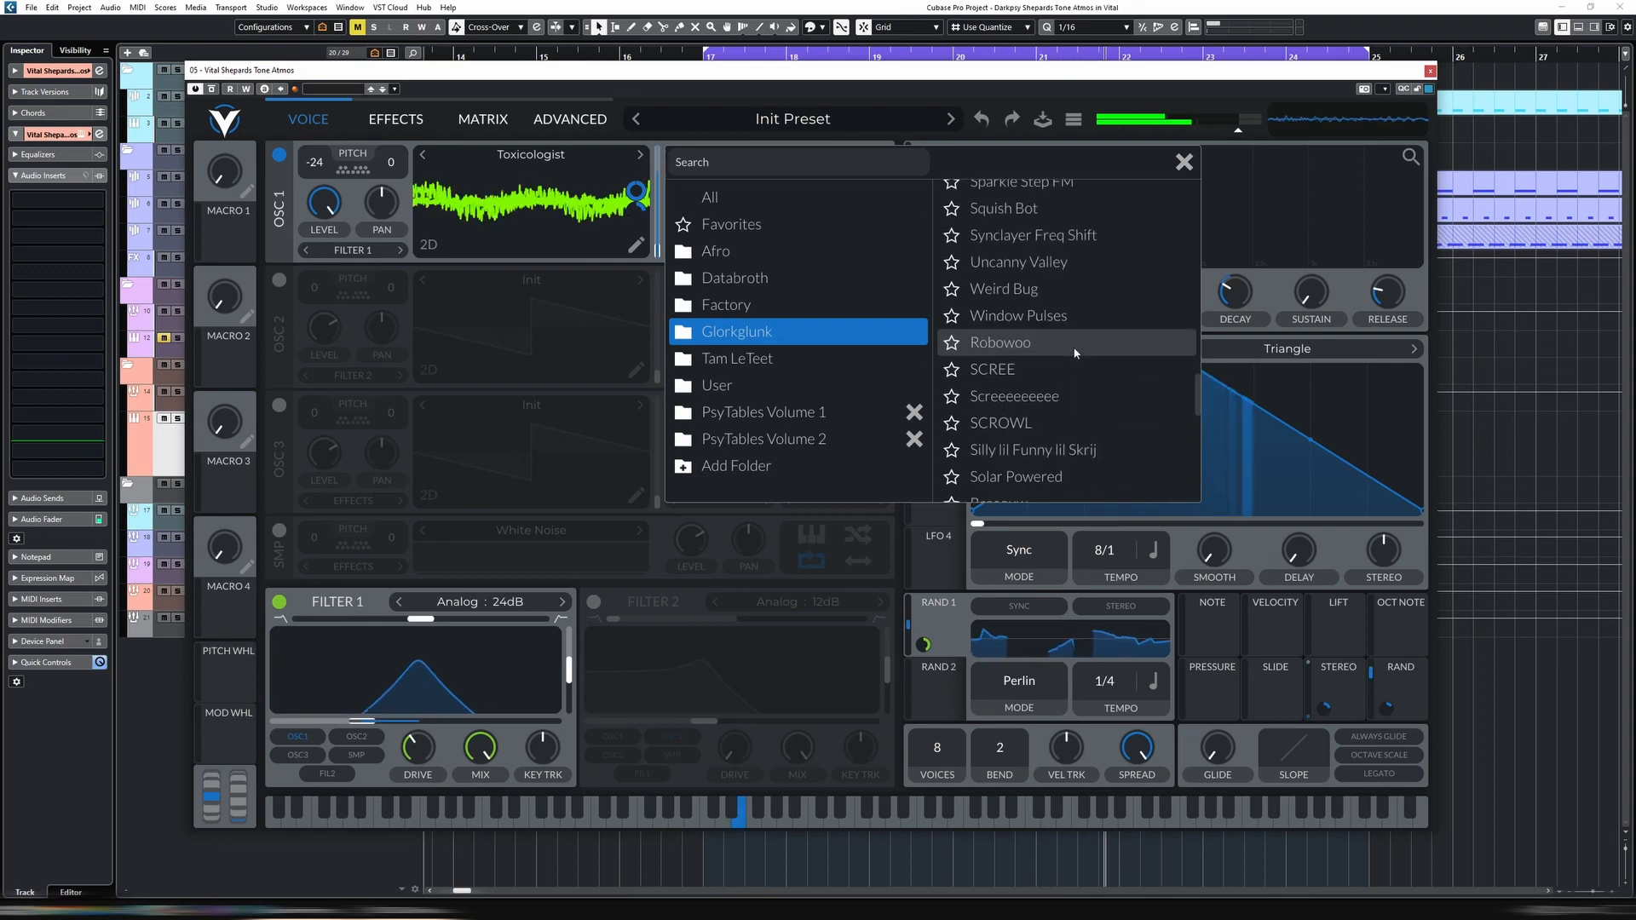
pyautogui.click(1068, 352)
pyautogui.scroll(-6, 1079, 356)
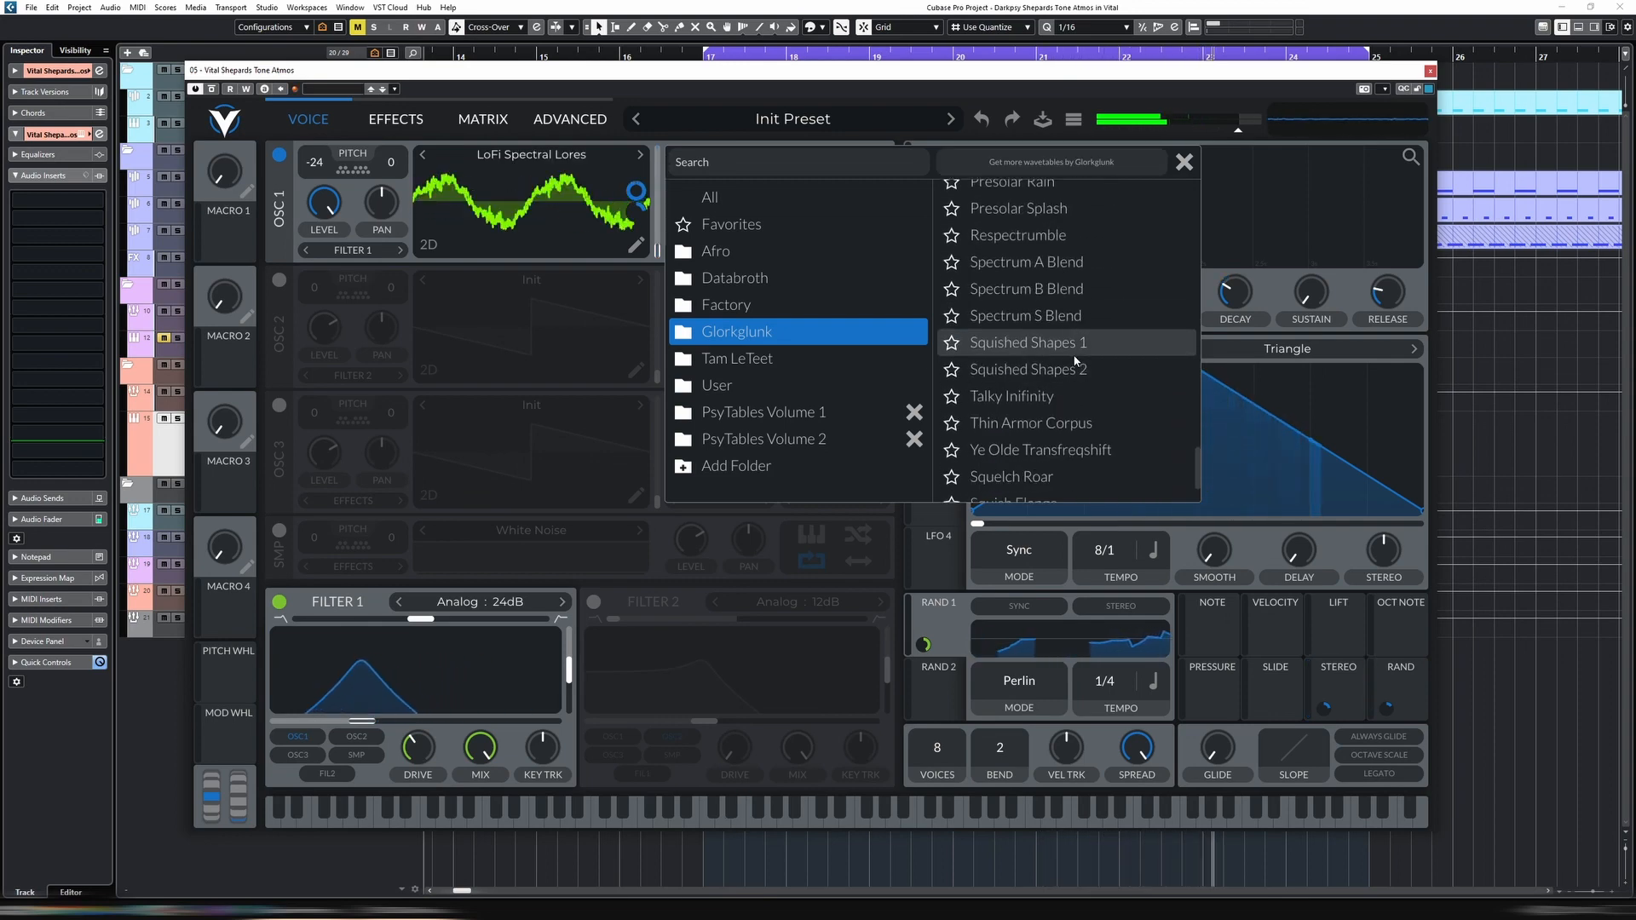
pyautogui.click(1055, 350)
# Audition the Tam LeTeet wavetables Bounce House Bounce, Crushed Harmonics, Dispersed Pulse Bend, Filtered FM and Harmonic Resynthesis on oscillator 1
pyautogui.click(810, 357)
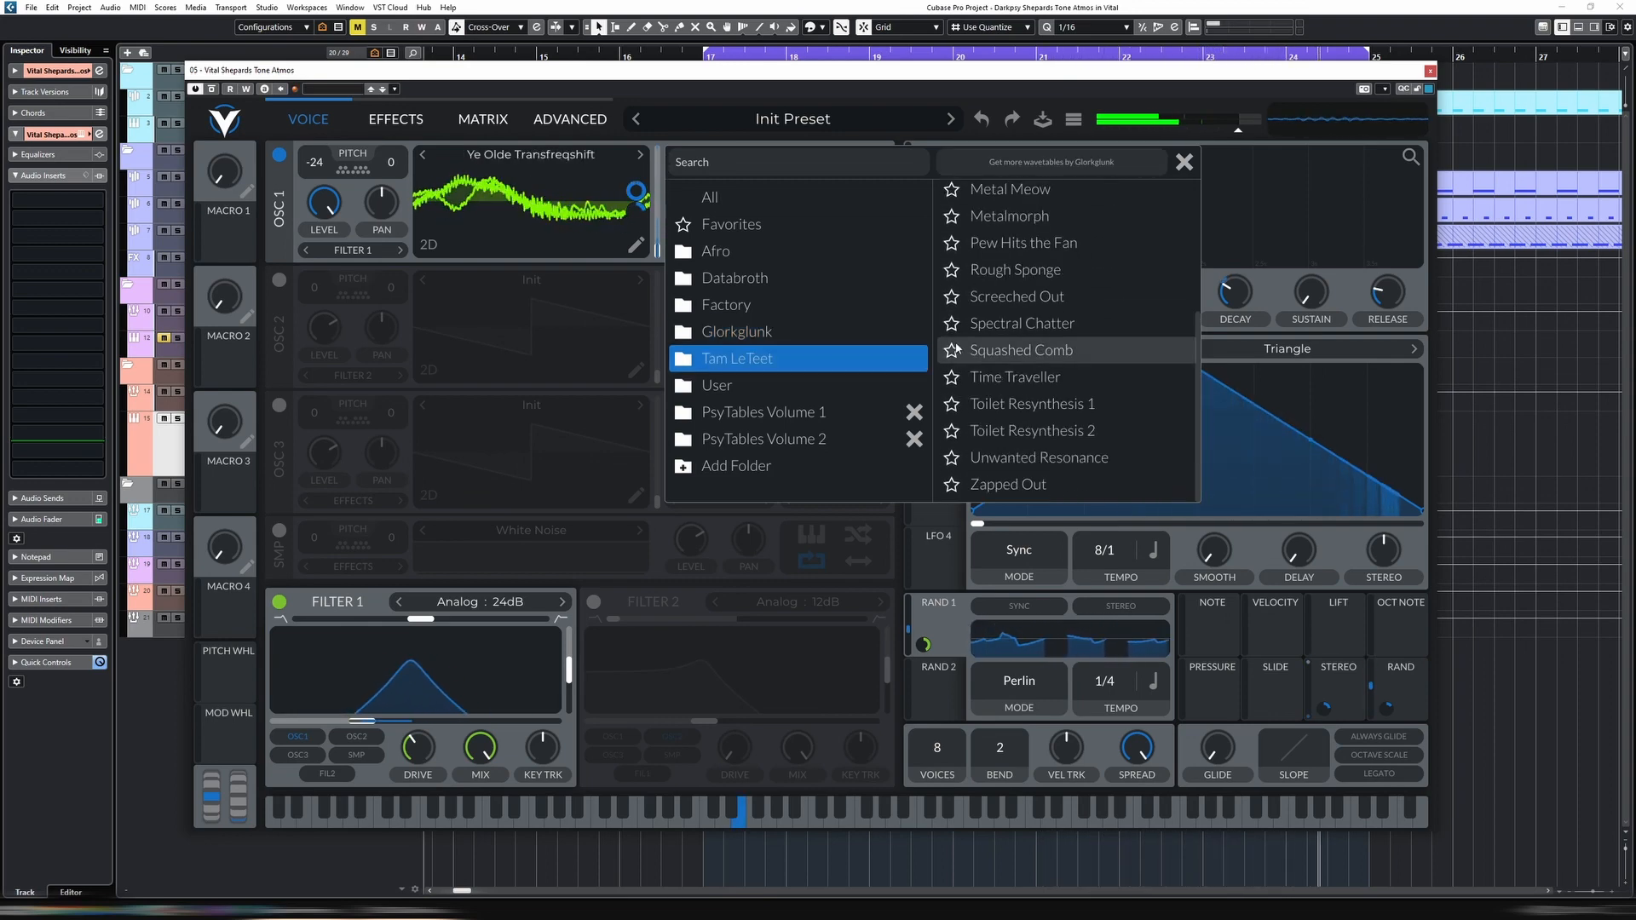
pyautogui.scroll(3, 1030, 312)
pyautogui.click(1016, 277)
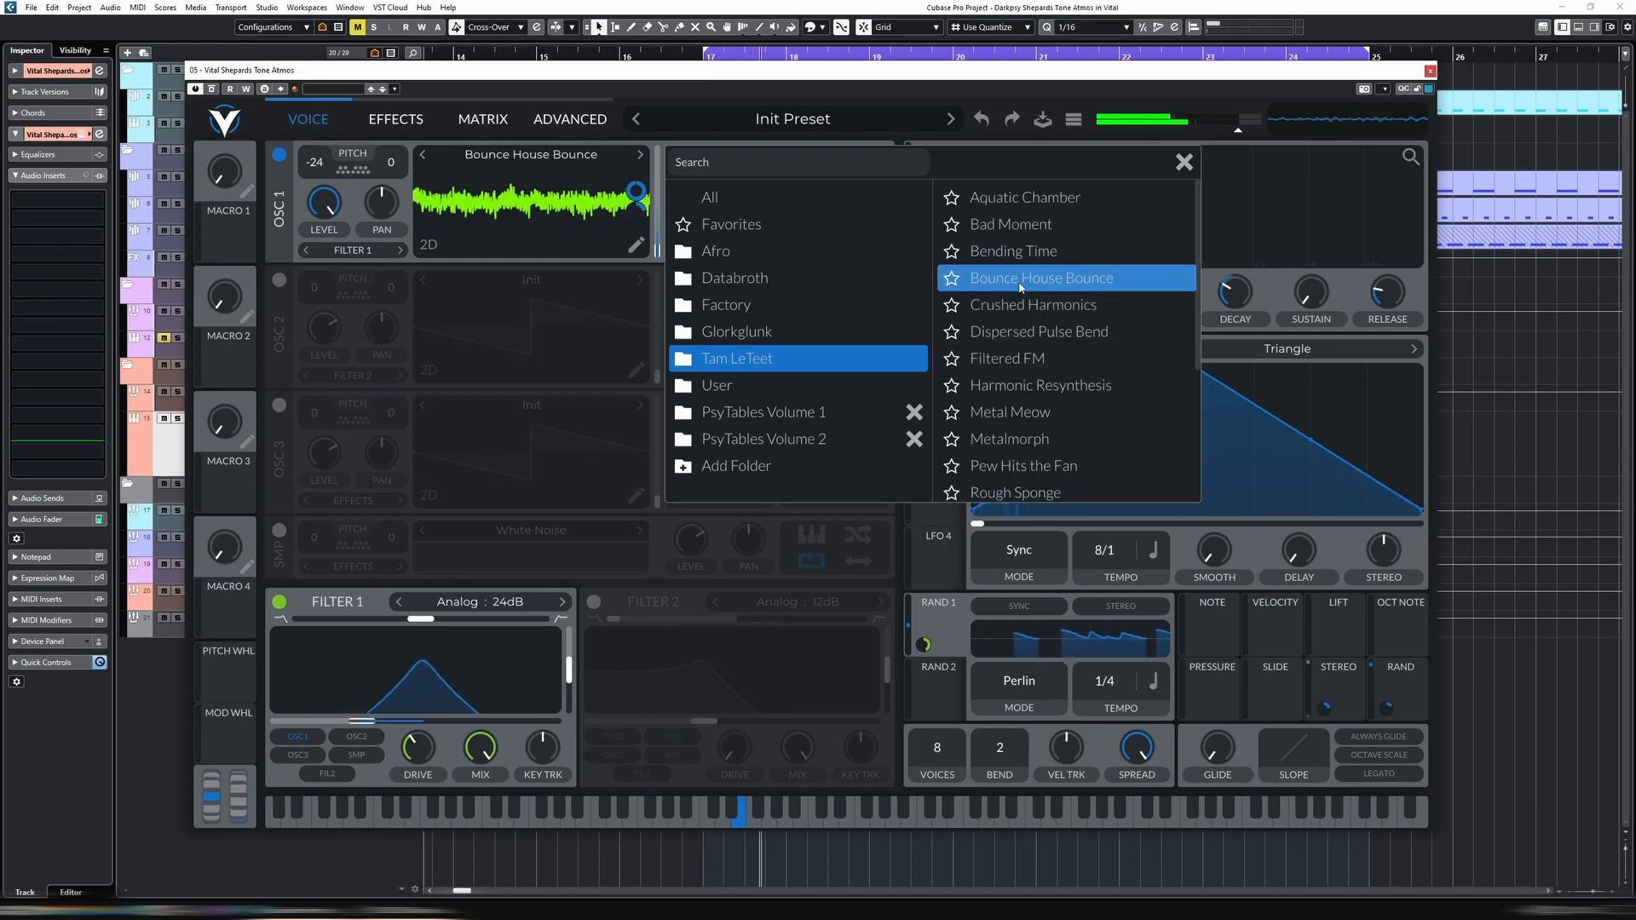
pyautogui.click(1038, 308)
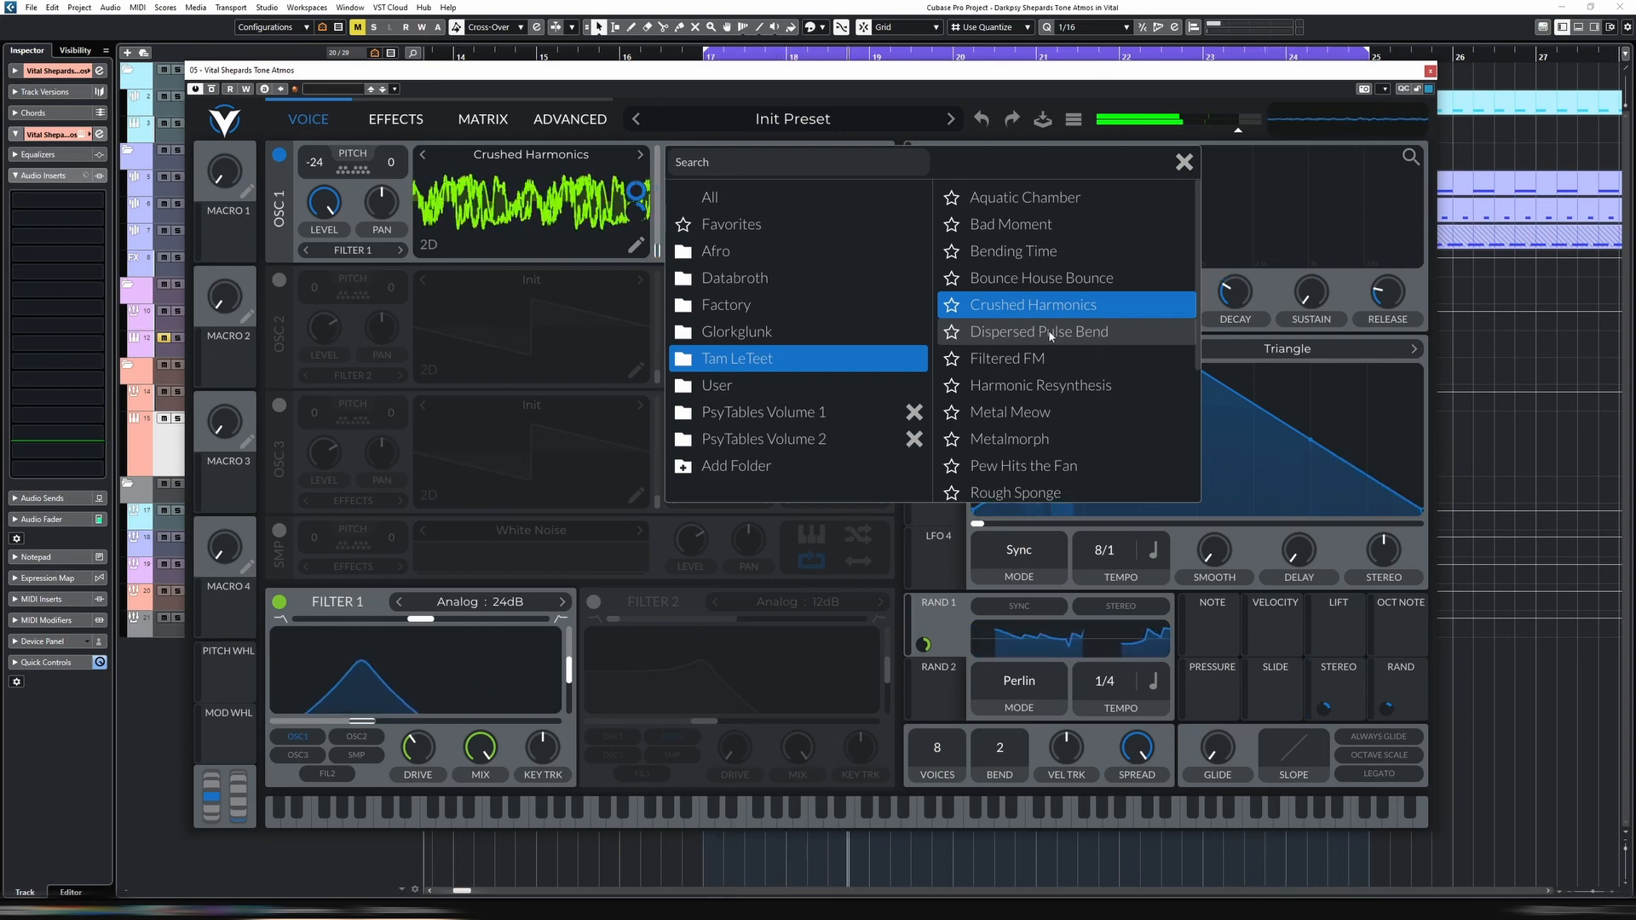
pyautogui.click(1052, 334)
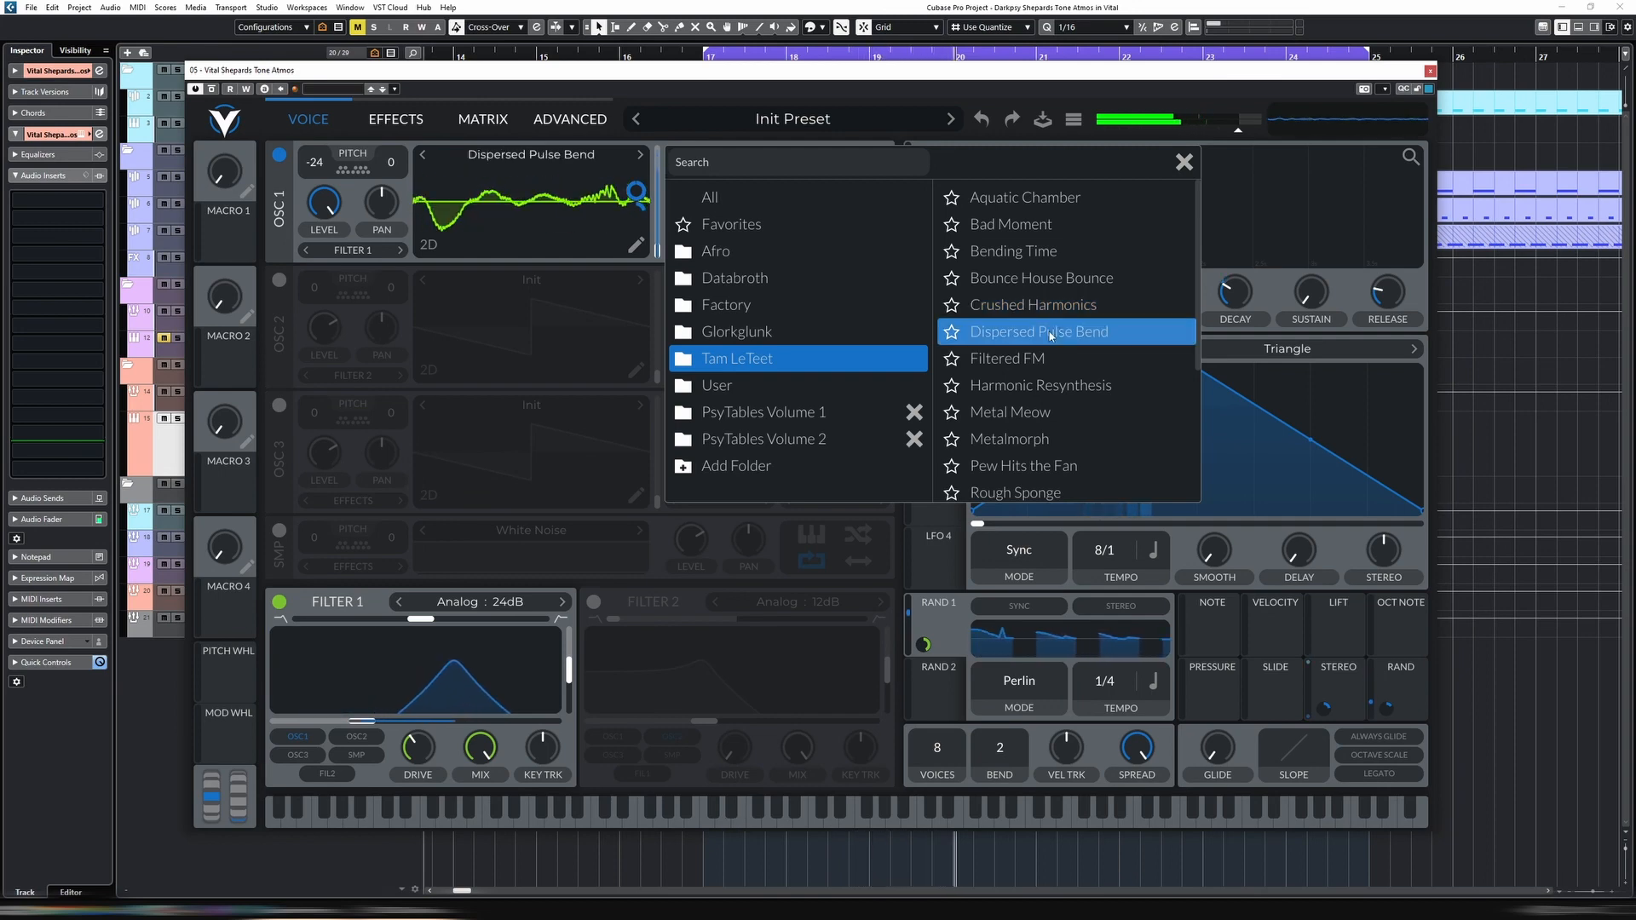
pyautogui.click(1031, 360)
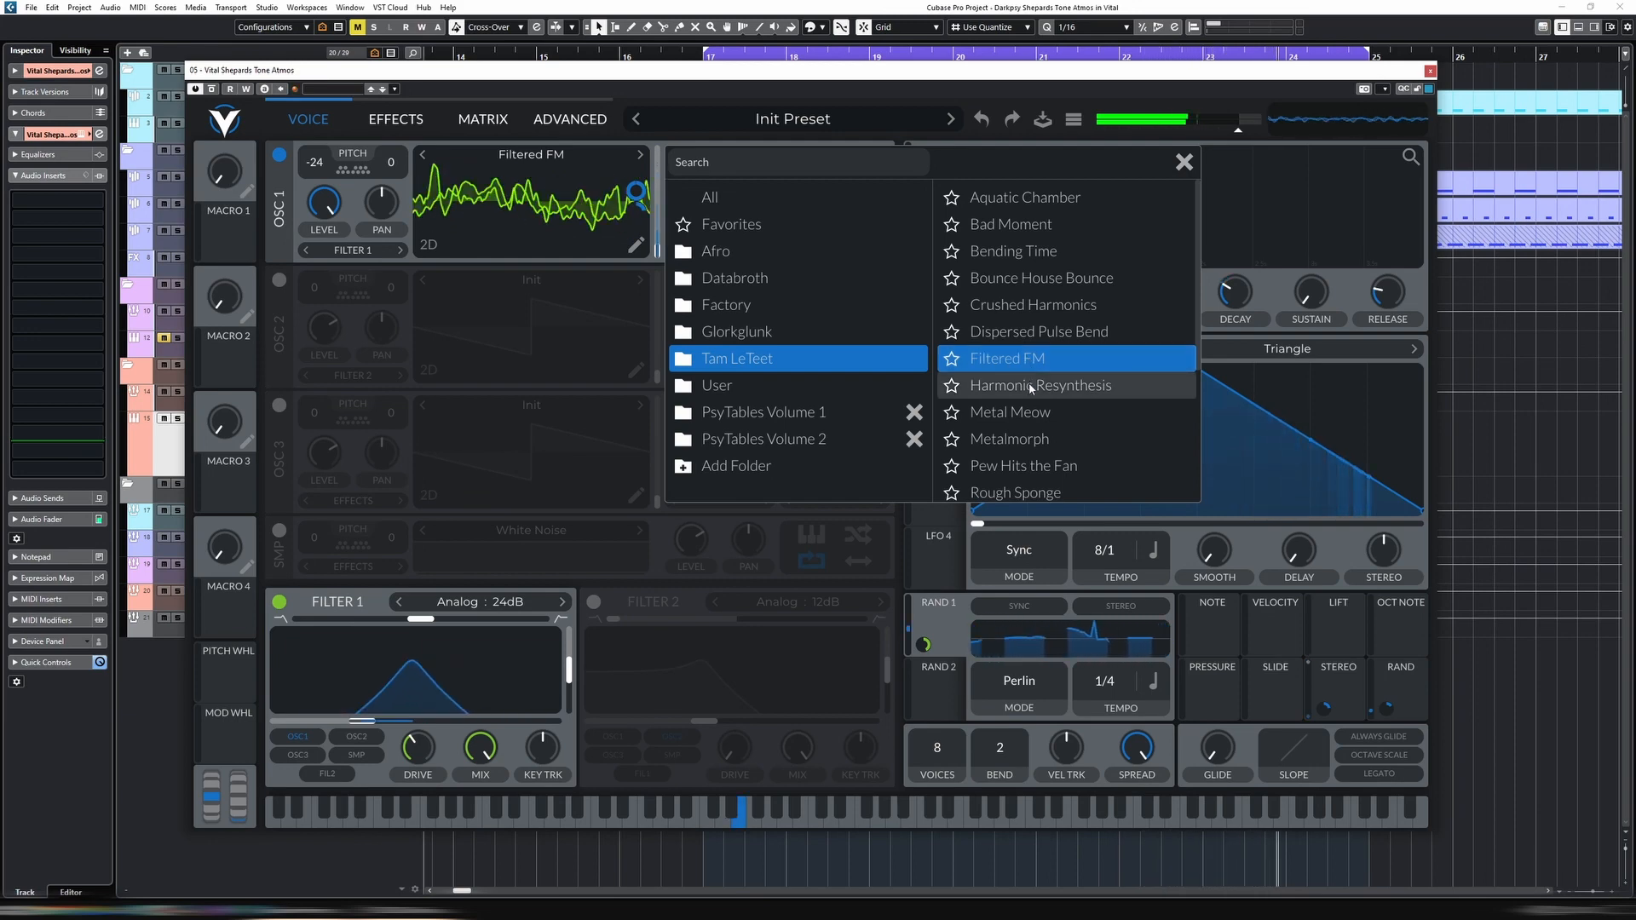
pyautogui.click(1029, 383)
# Continue auditioning Tam LeTeet wavetables on oscillator 1, including Metal Meow, Rough Sponge and Squashed Comb
pyautogui.scroll(-1, 1047, 381)
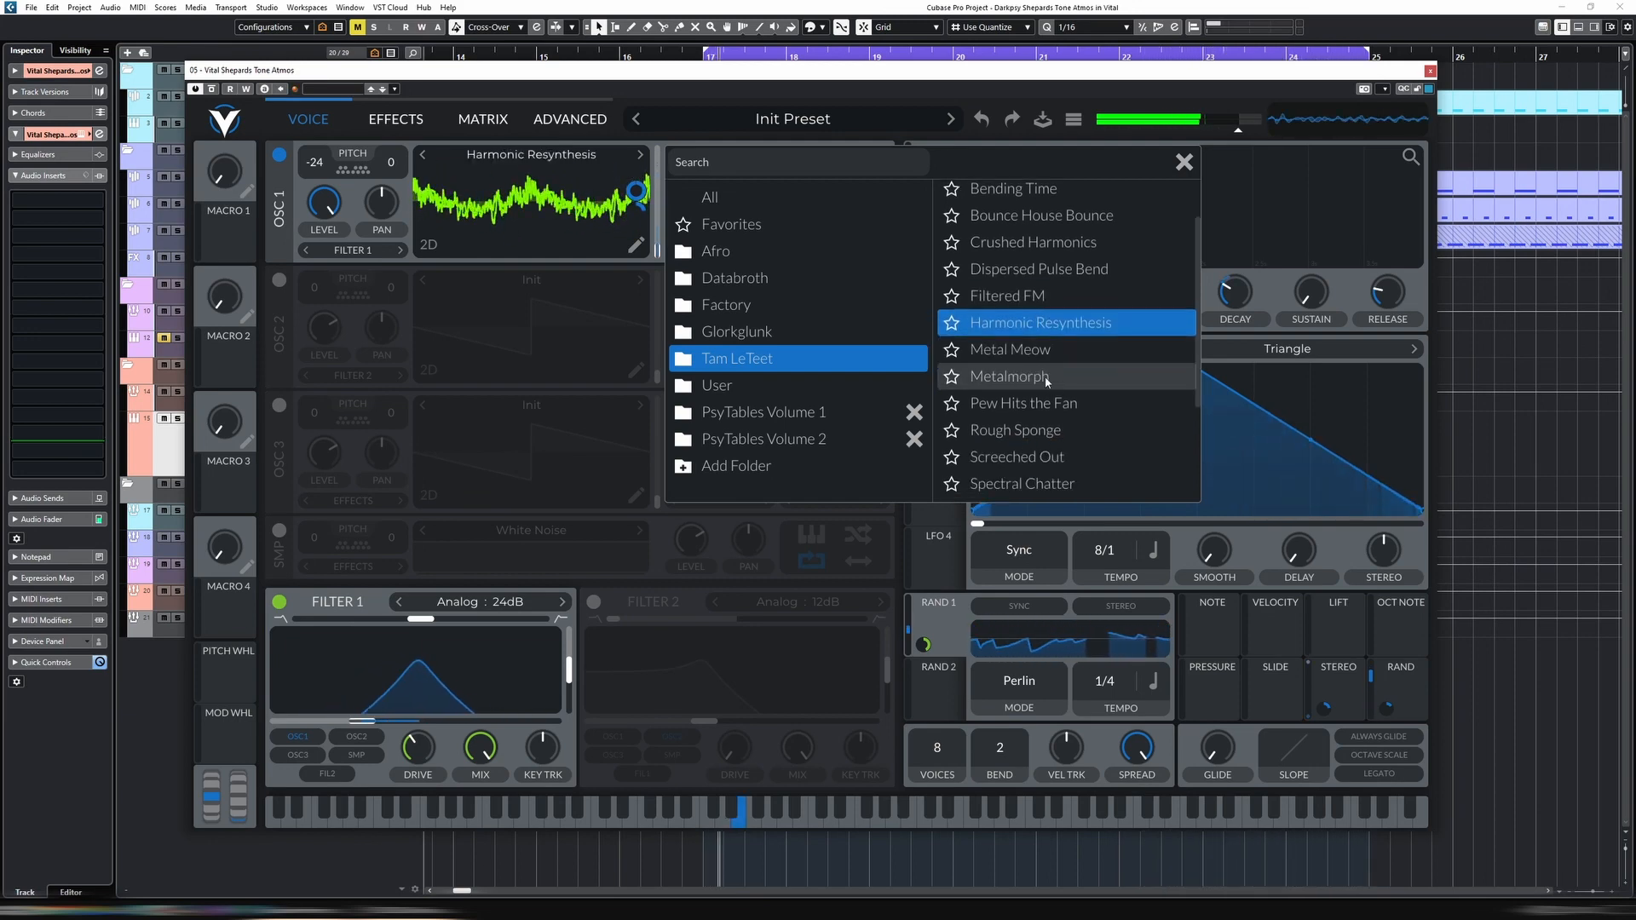
pyautogui.click(1033, 357)
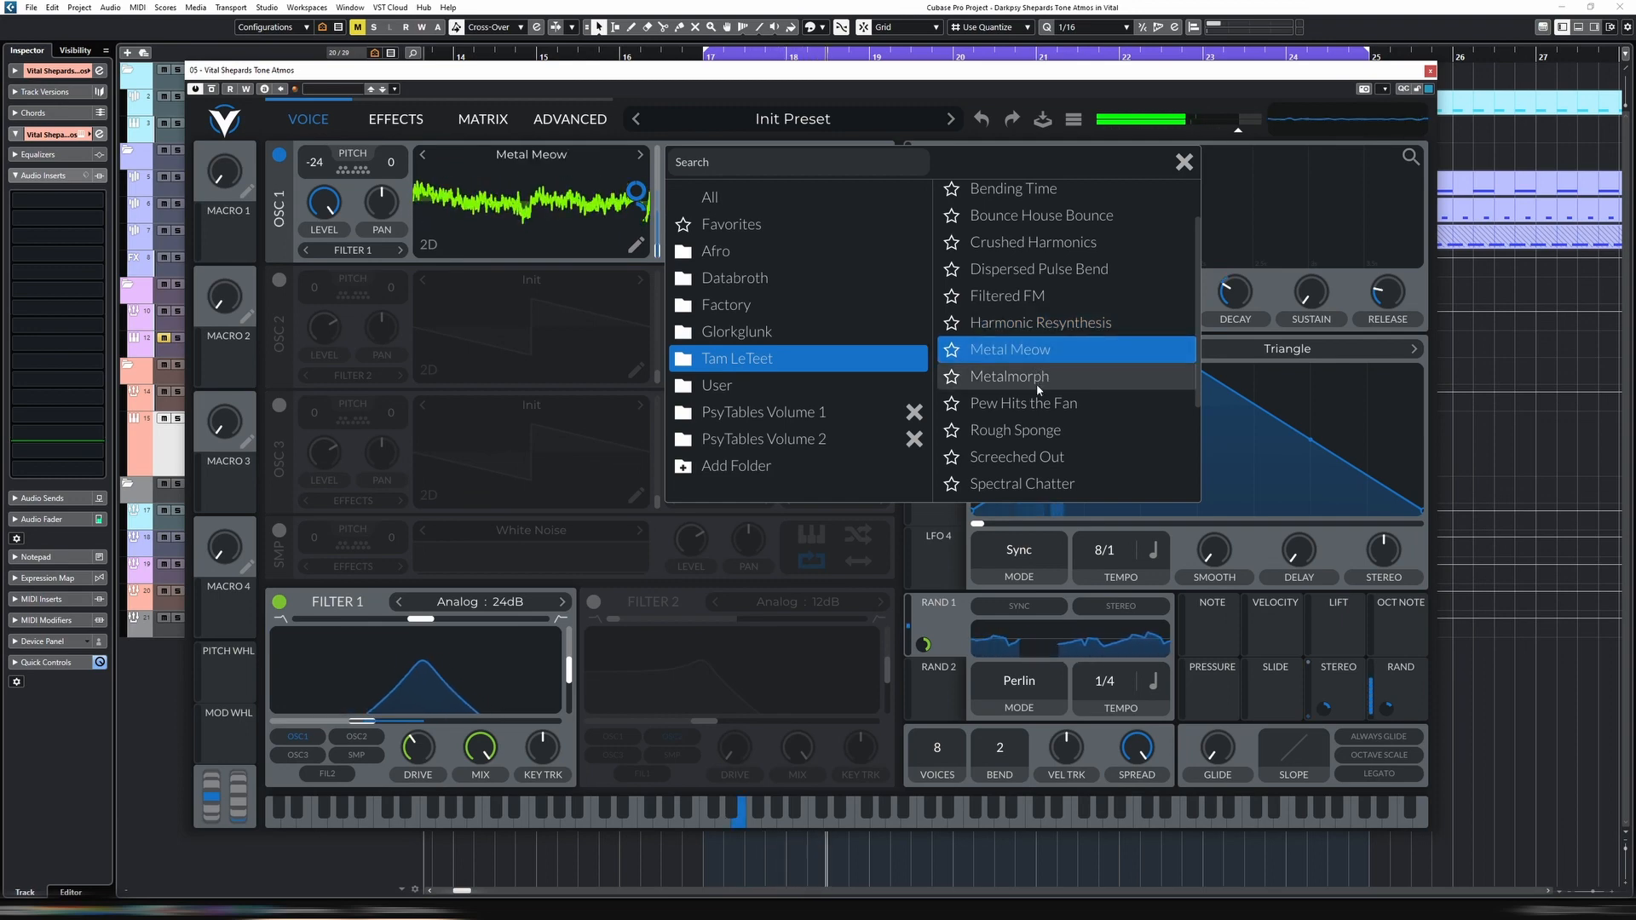
pyautogui.click(1041, 397)
pyautogui.click(1043, 430)
pyautogui.scroll(-2, 1046, 411)
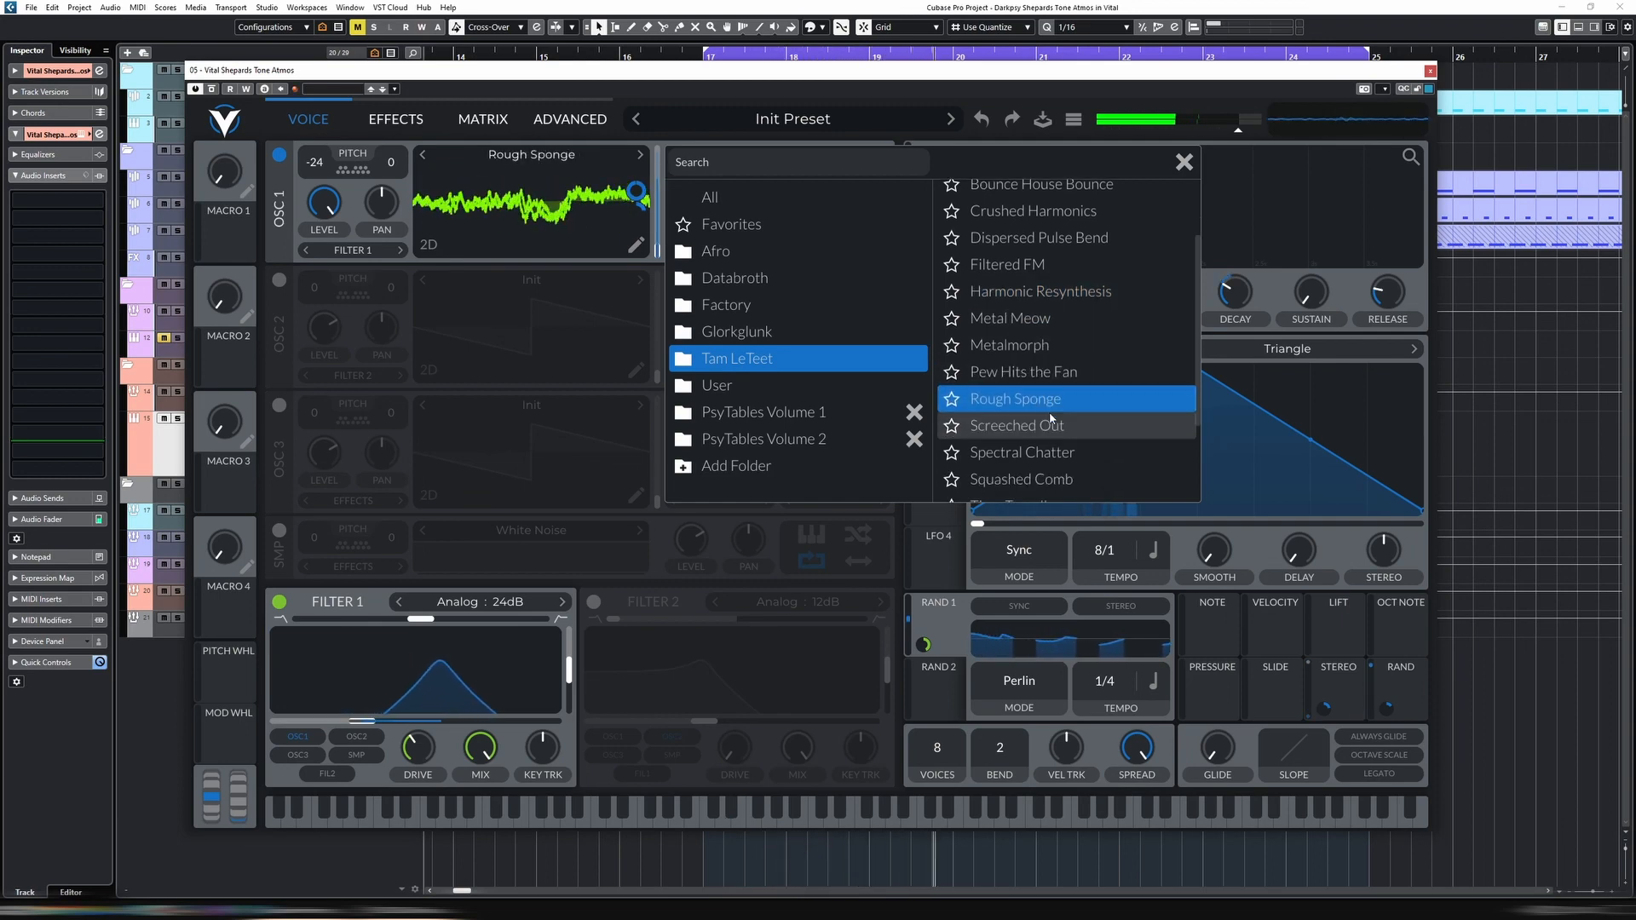
pyautogui.click(1045, 391)
pyautogui.click(1043, 417)
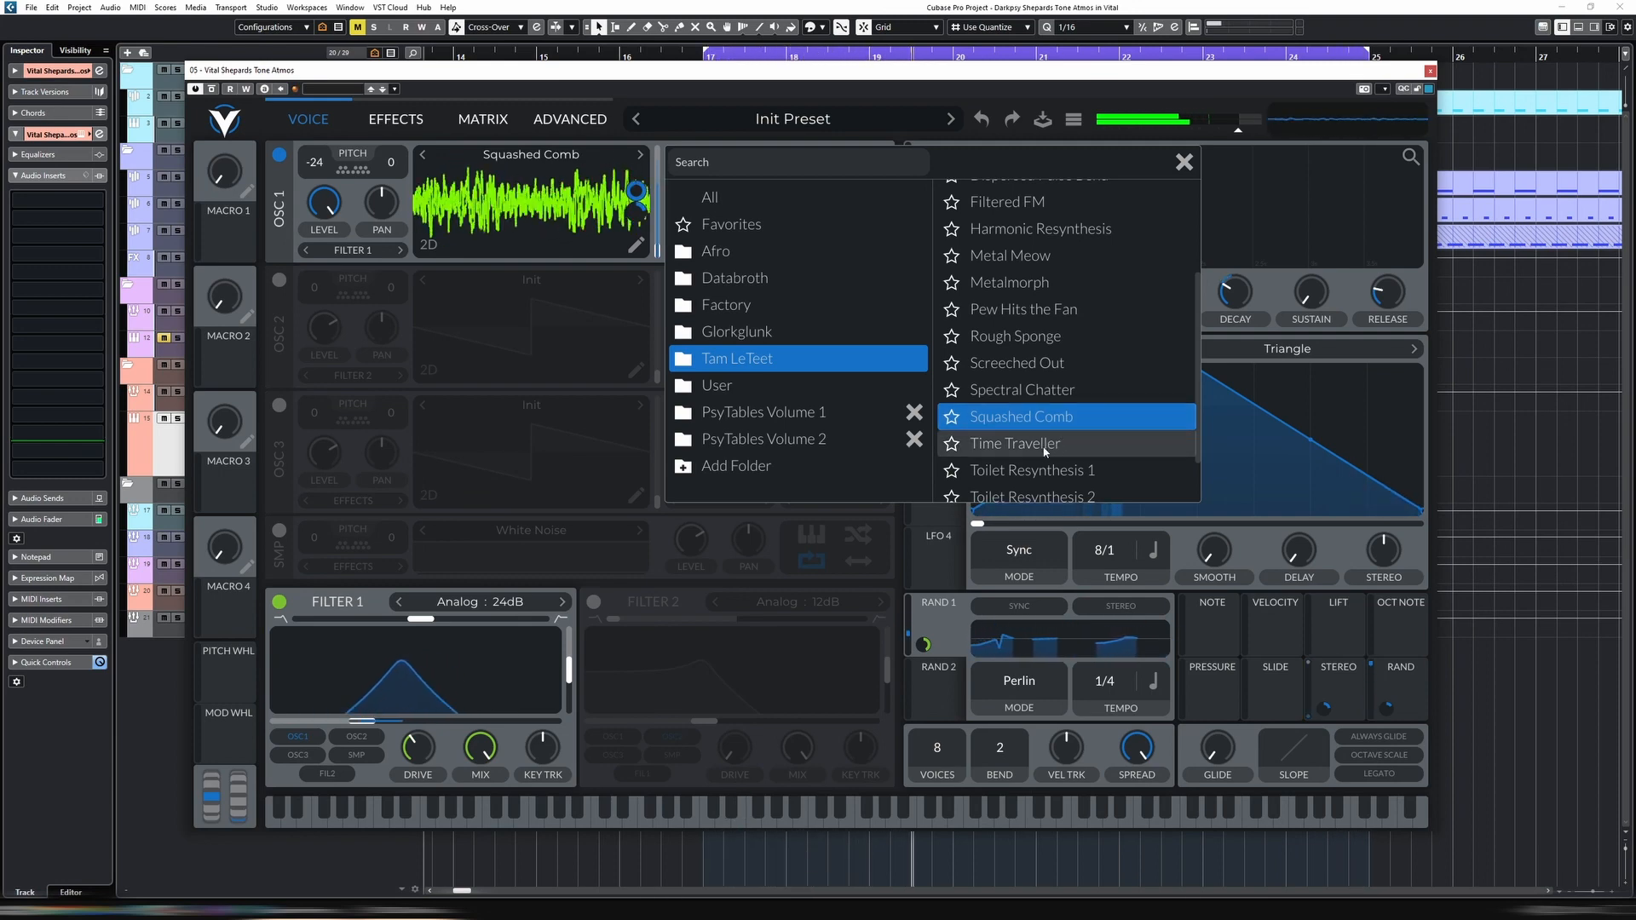
# Compare Time Traveller and Toilet Resynthesis 1, load the Toilet Resynthesis 2 wavetable into oscillator 1 and close the wavetable browser
pyautogui.scroll(-1, 1054, 438)
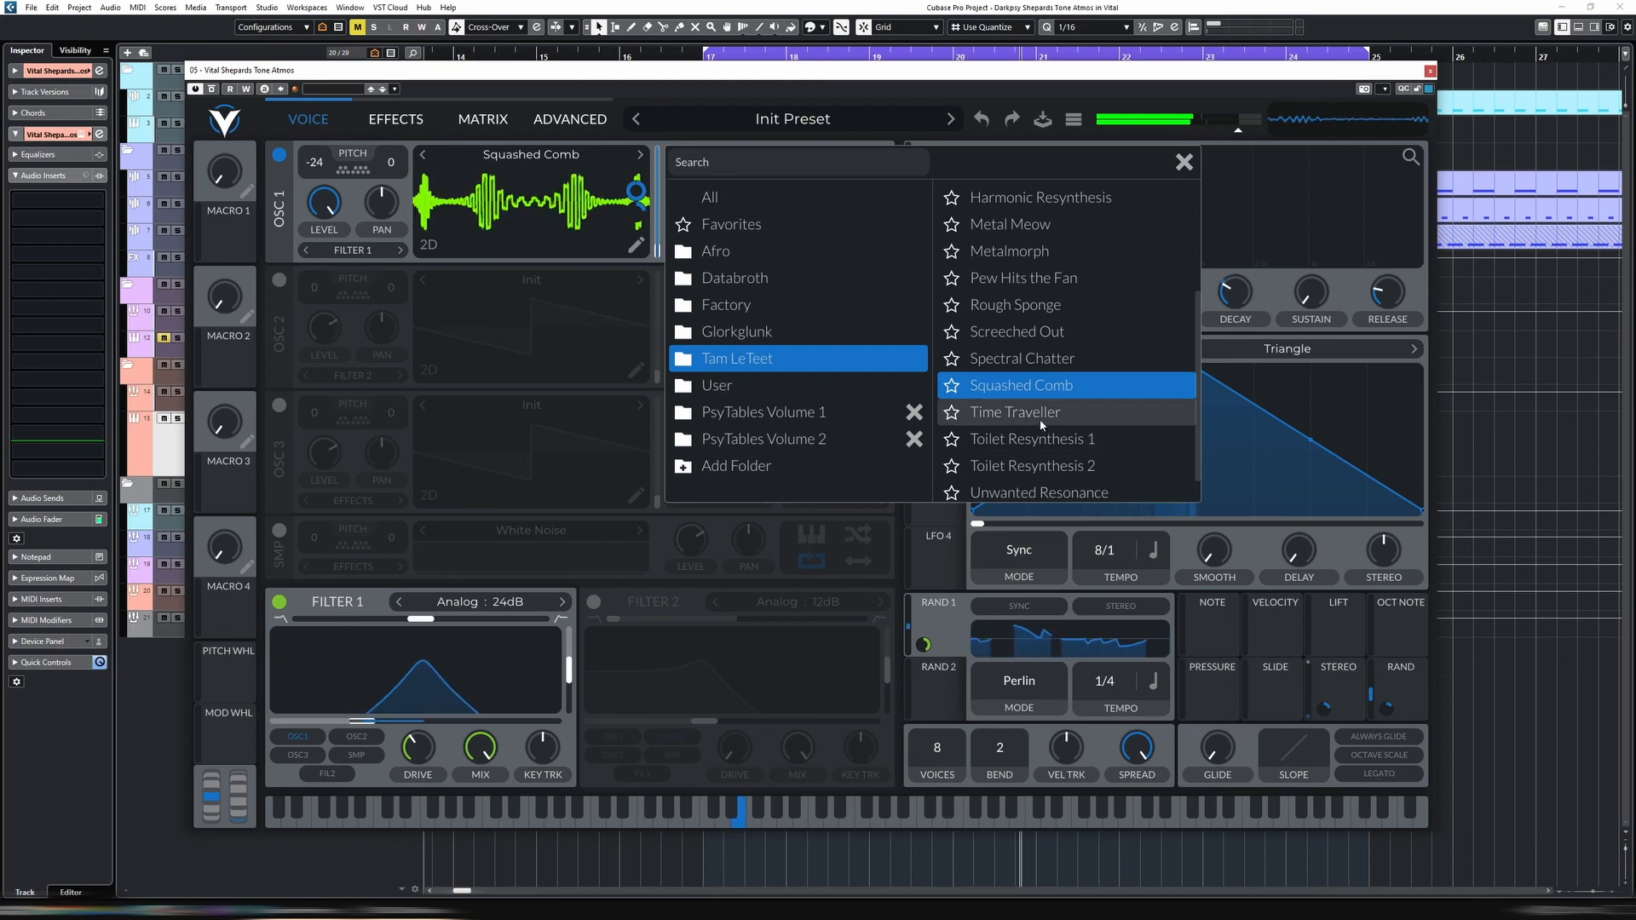
pyautogui.click(1041, 416)
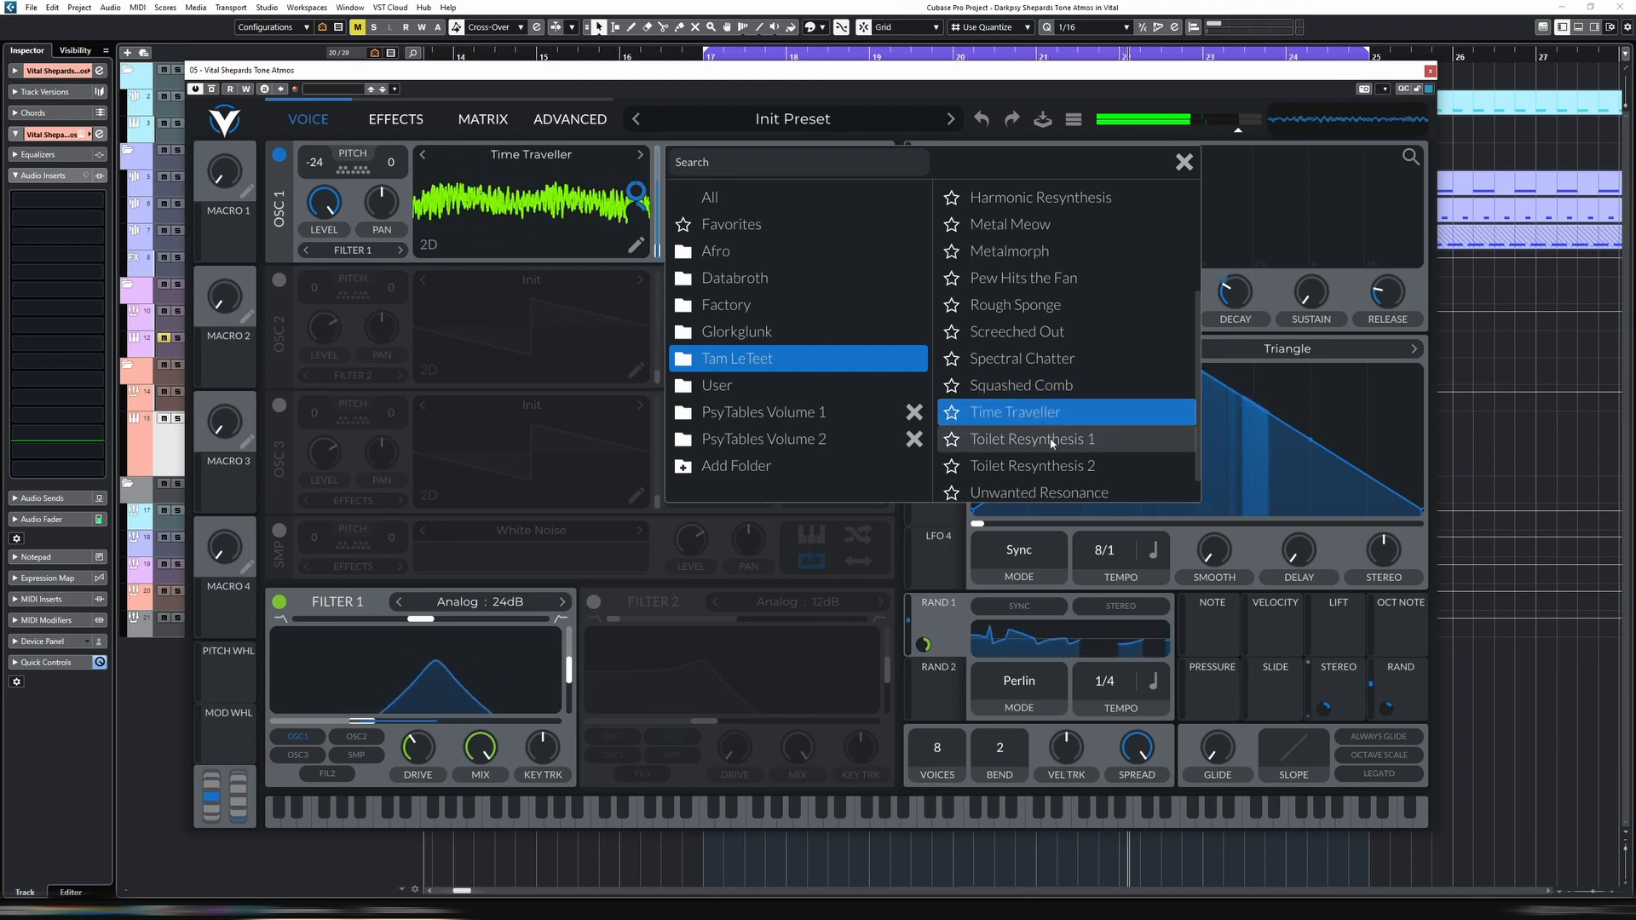
pyautogui.click(1053, 442)
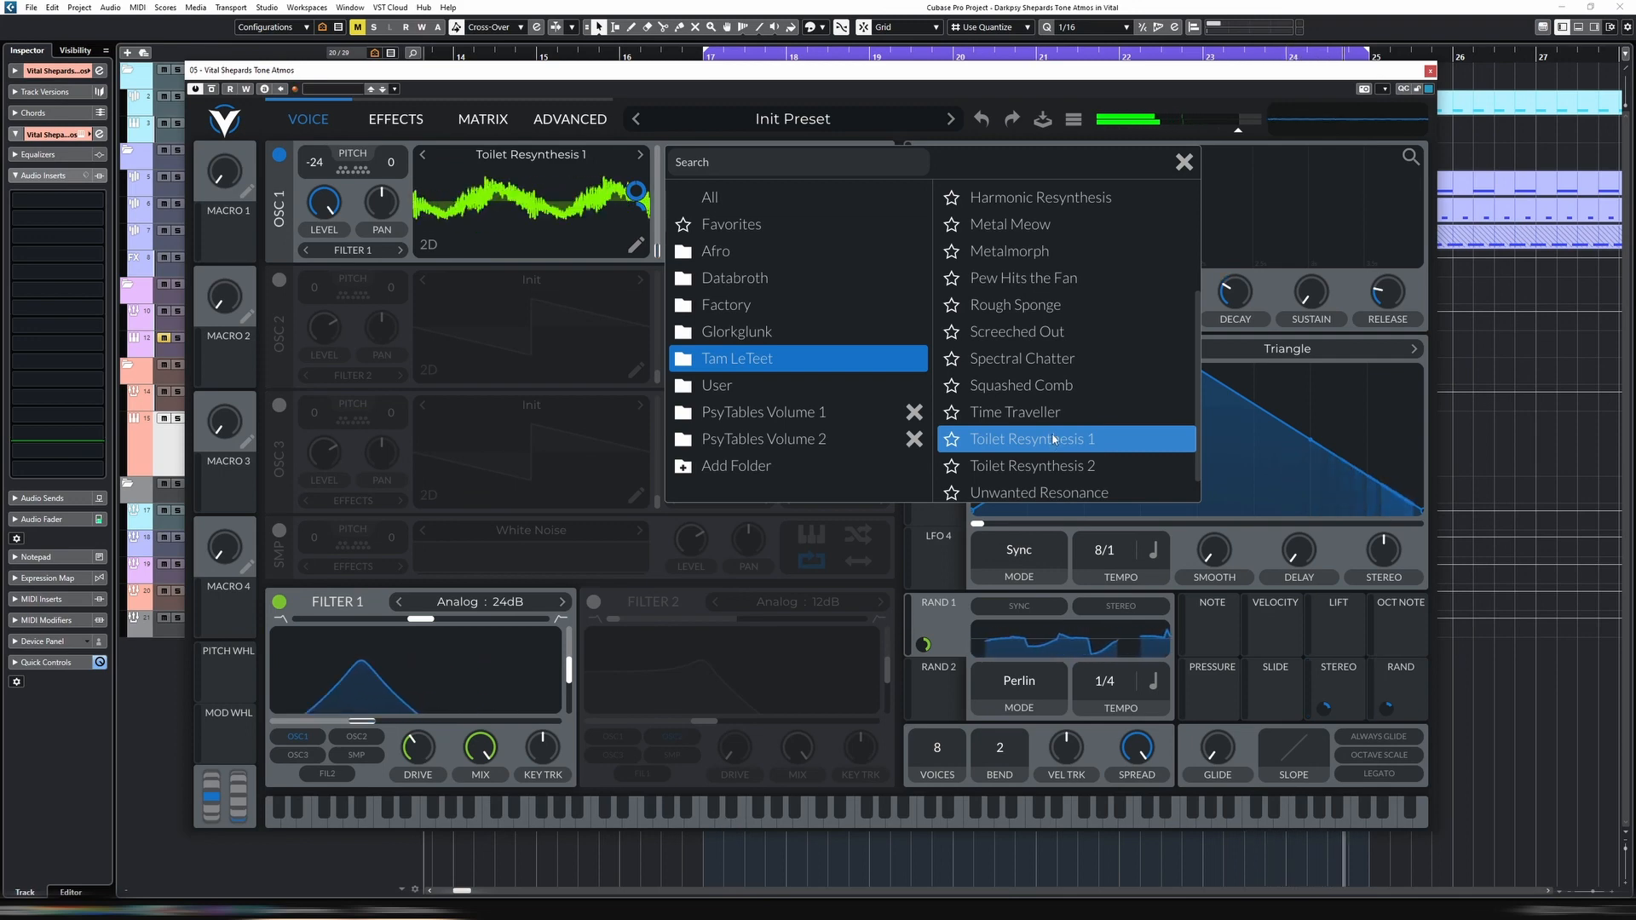
pyautogui.click(1065, 466)
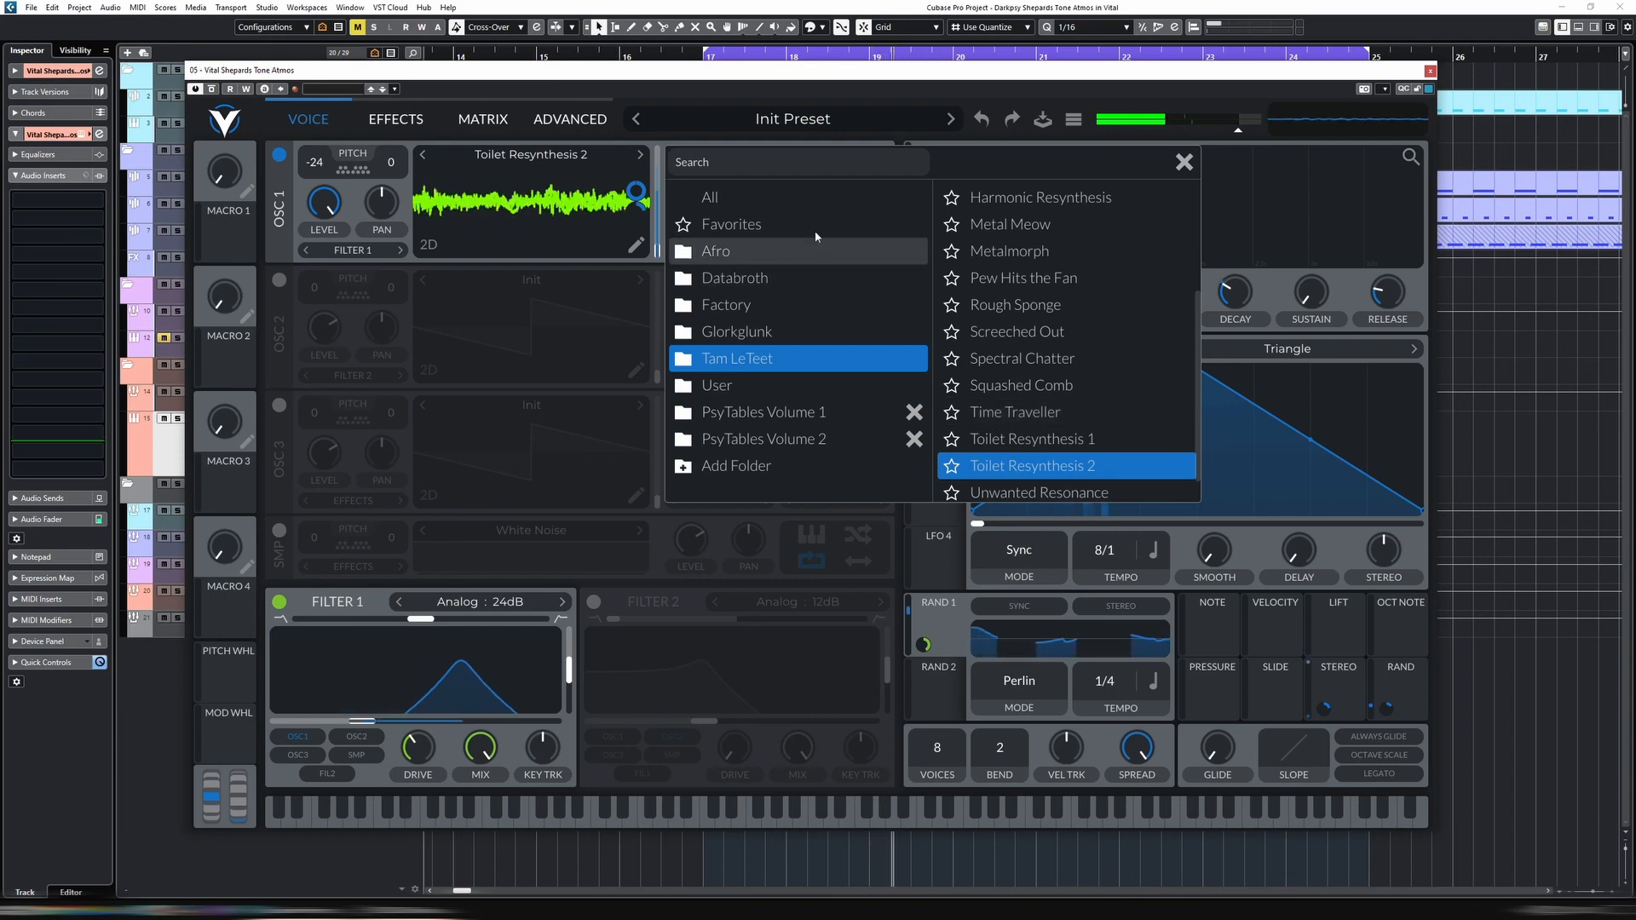
pyautogui.click(742, 102)
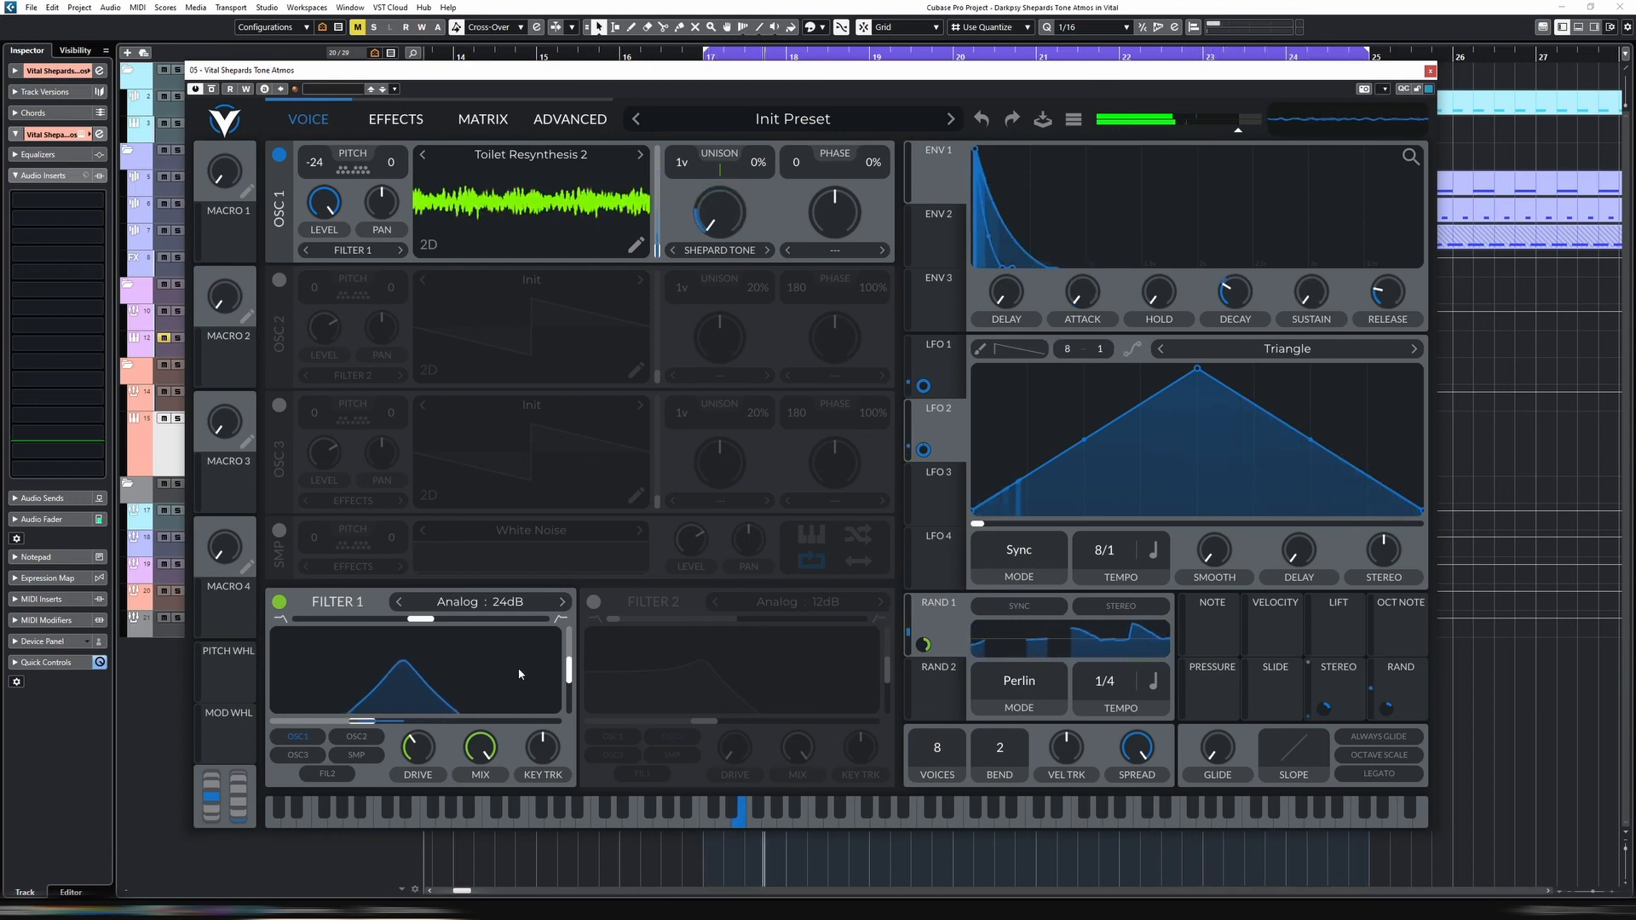
# Raise Filter 1's cutoff slightly and nudge up the Vital Shepards Tone Atmos channel volume in its channel settings
pyautogui.moveTo(364, 722)
pyautogui.mouseDown()
pyautogui.moveTo(417, 679)
pyautogui.moveTo(382, 722)
pyautogui.mouseUp()
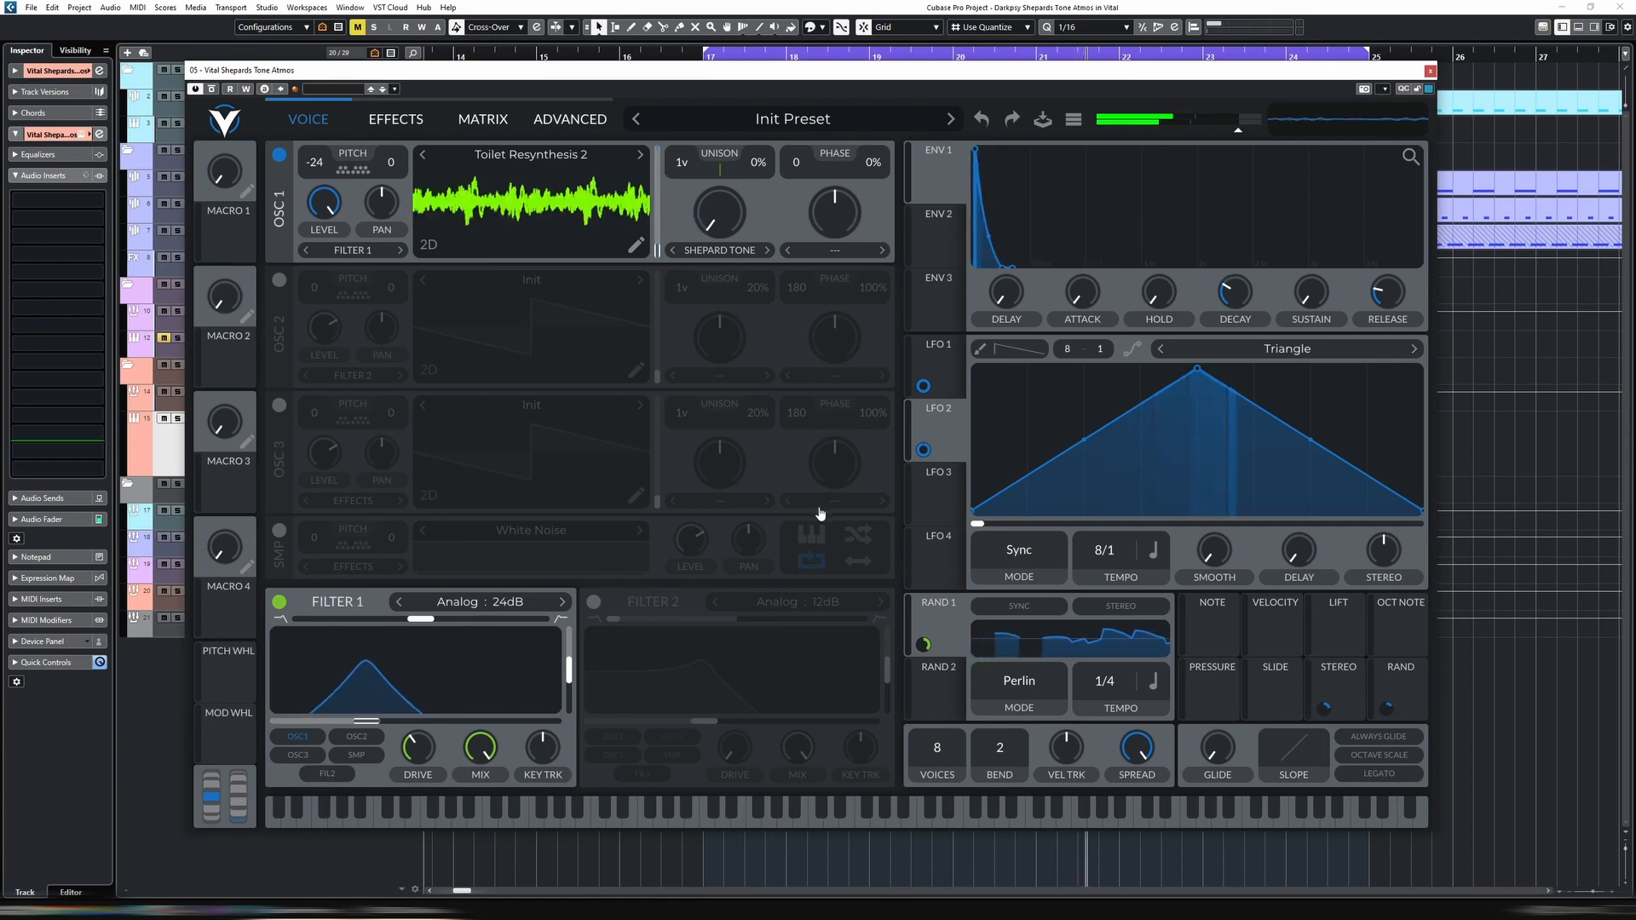
pyautogui.press('e')
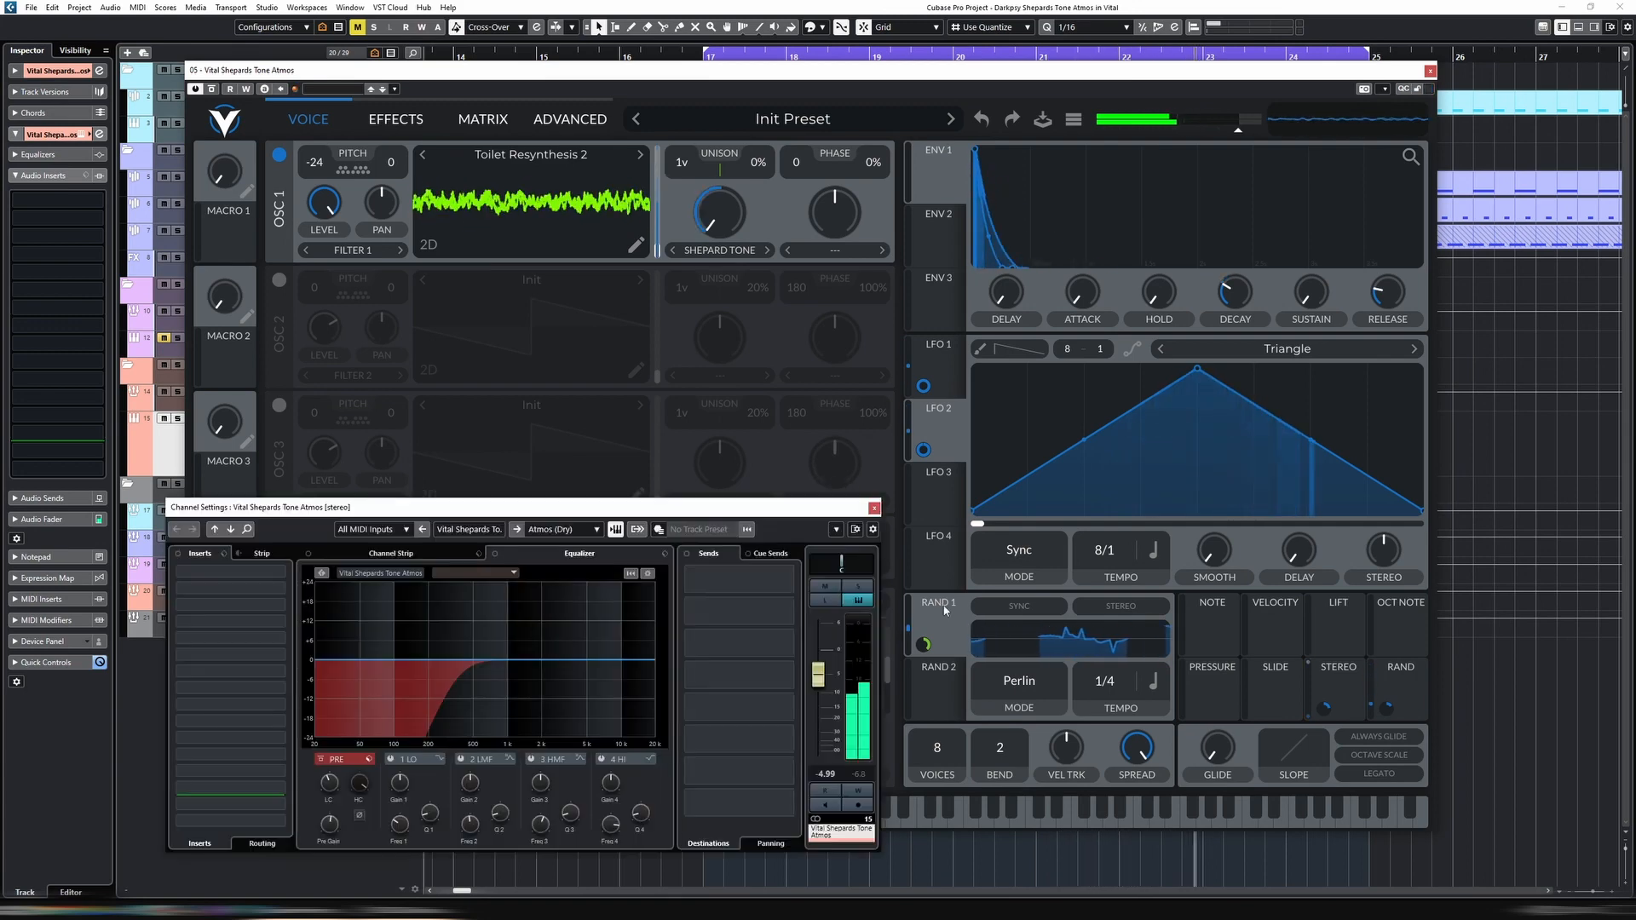
pyautogui.moveTo(818, 674); pyautogui.dragTo(822, 669)
pyautogui.press('e')
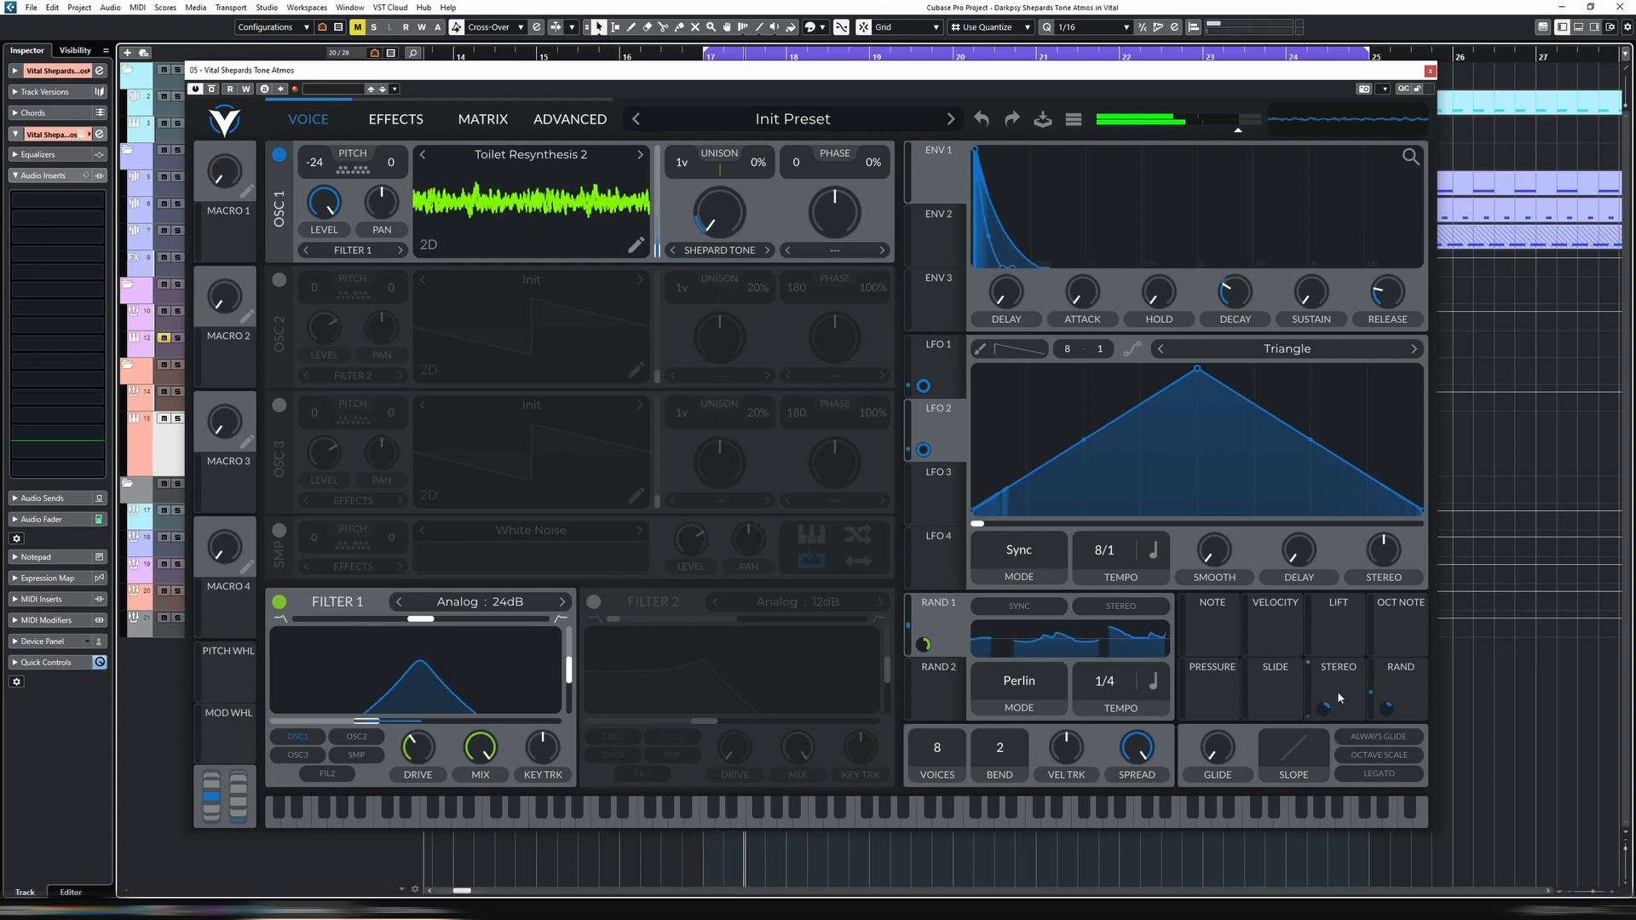
# Assign the Stereo modulation source to Filter 1's cutoff
pyautogui.moveTo(1325, 707); pyautogui.dragTo(412, 775)
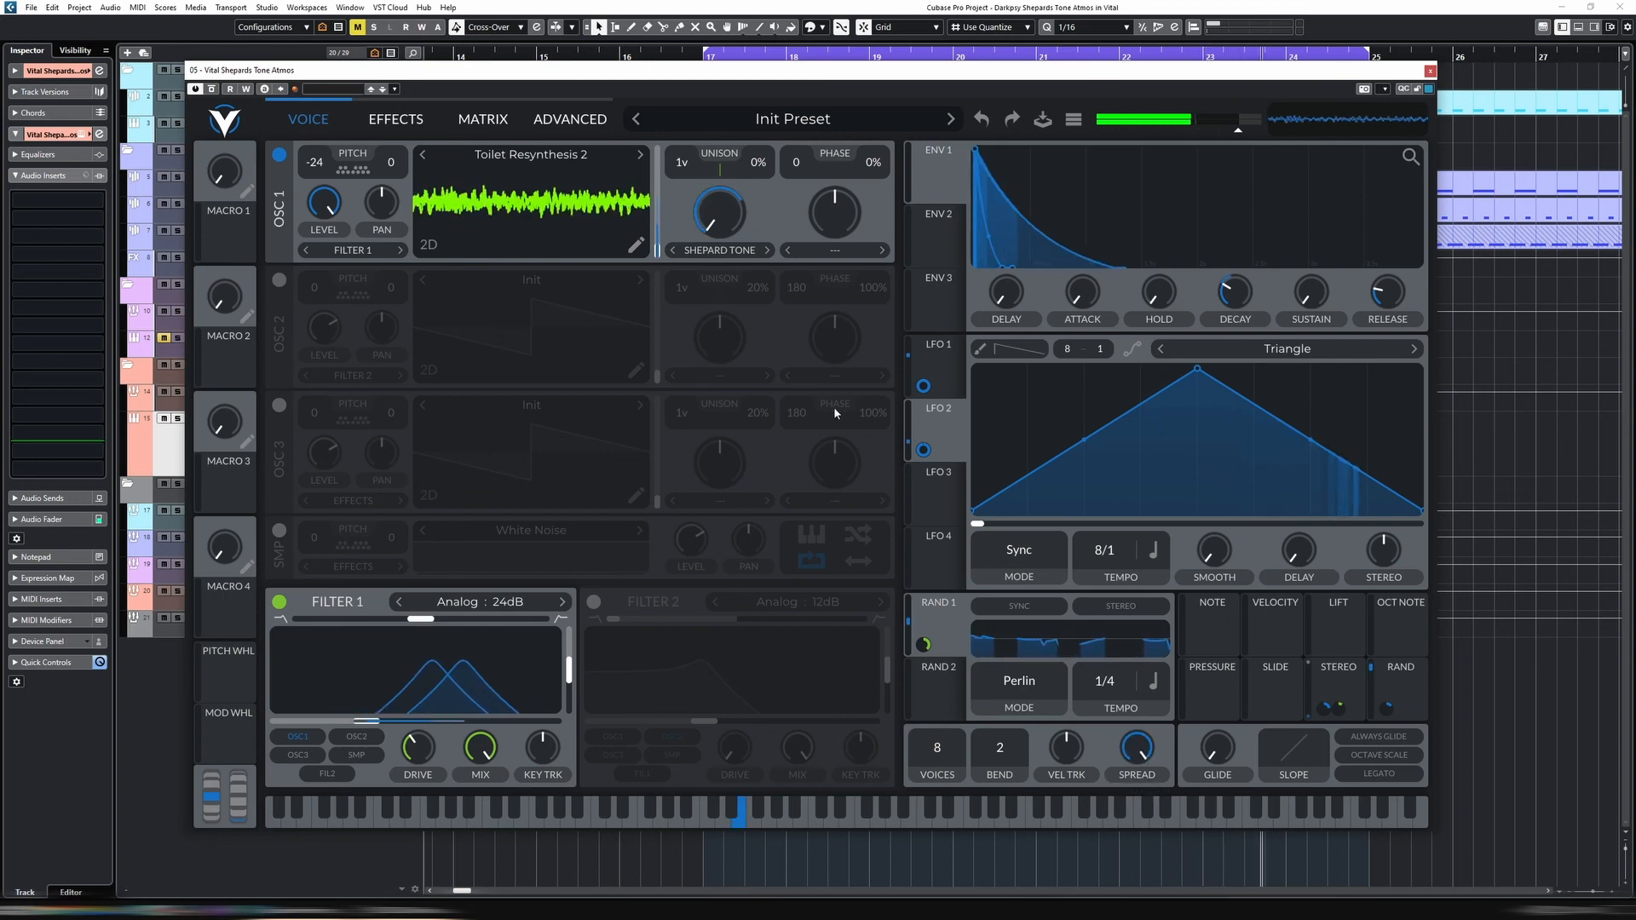
# Review the patch's effects, modulation matrix and advanced settings, and inspect the LFO 1 and Stereo modulation assignments on the voice page
pyautogui.click(421, 124)
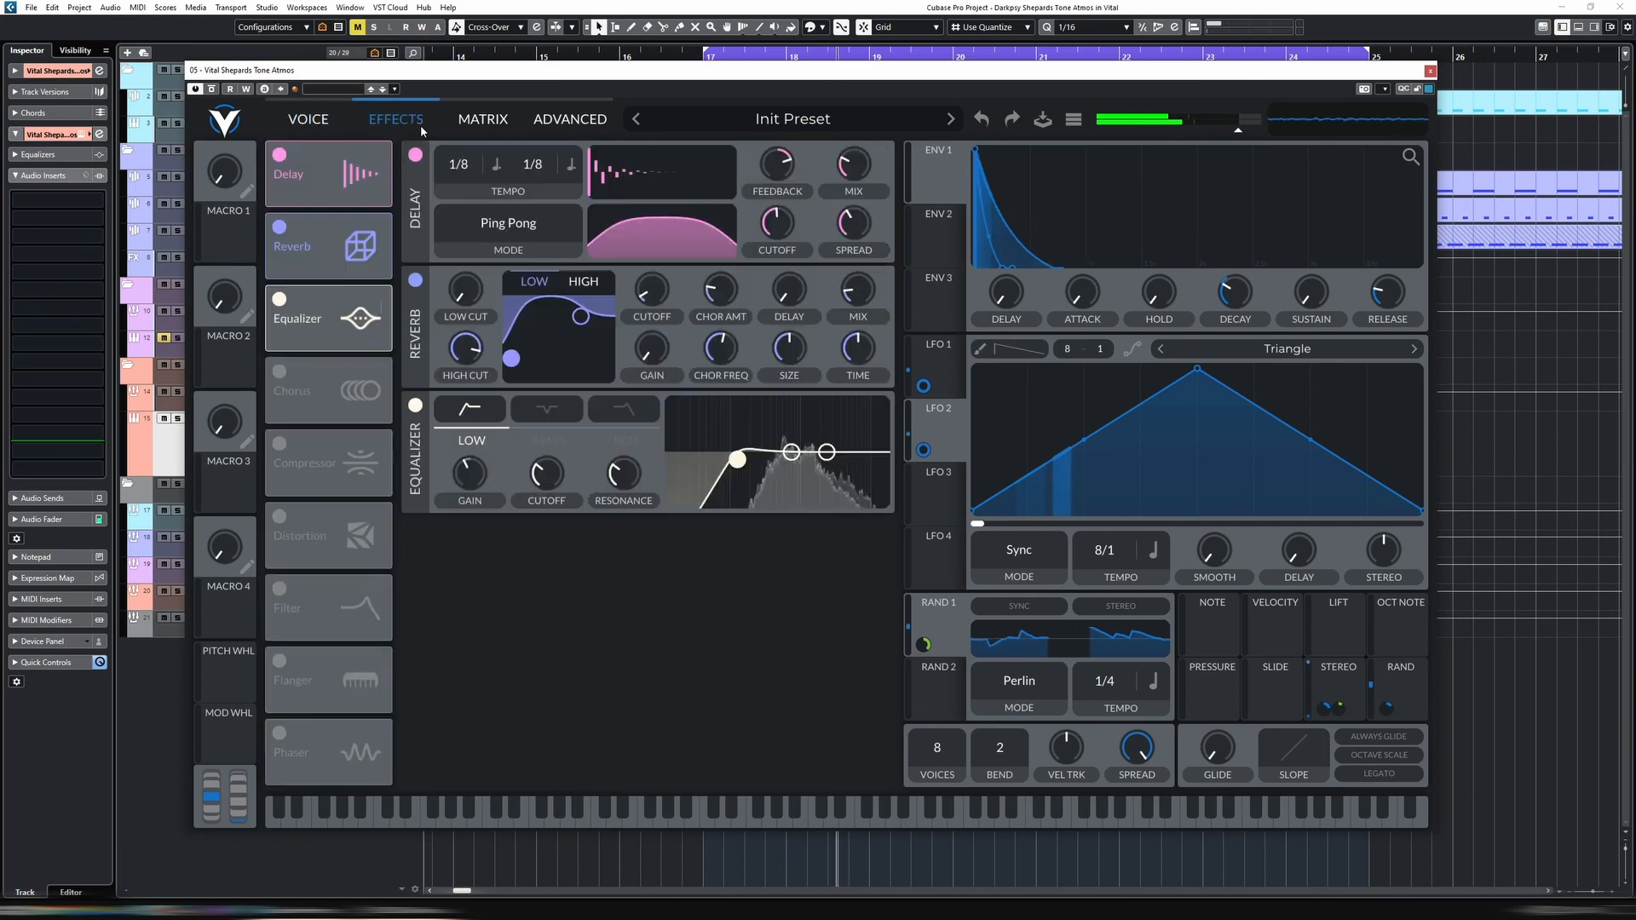
pyautogui.click(469, 124)
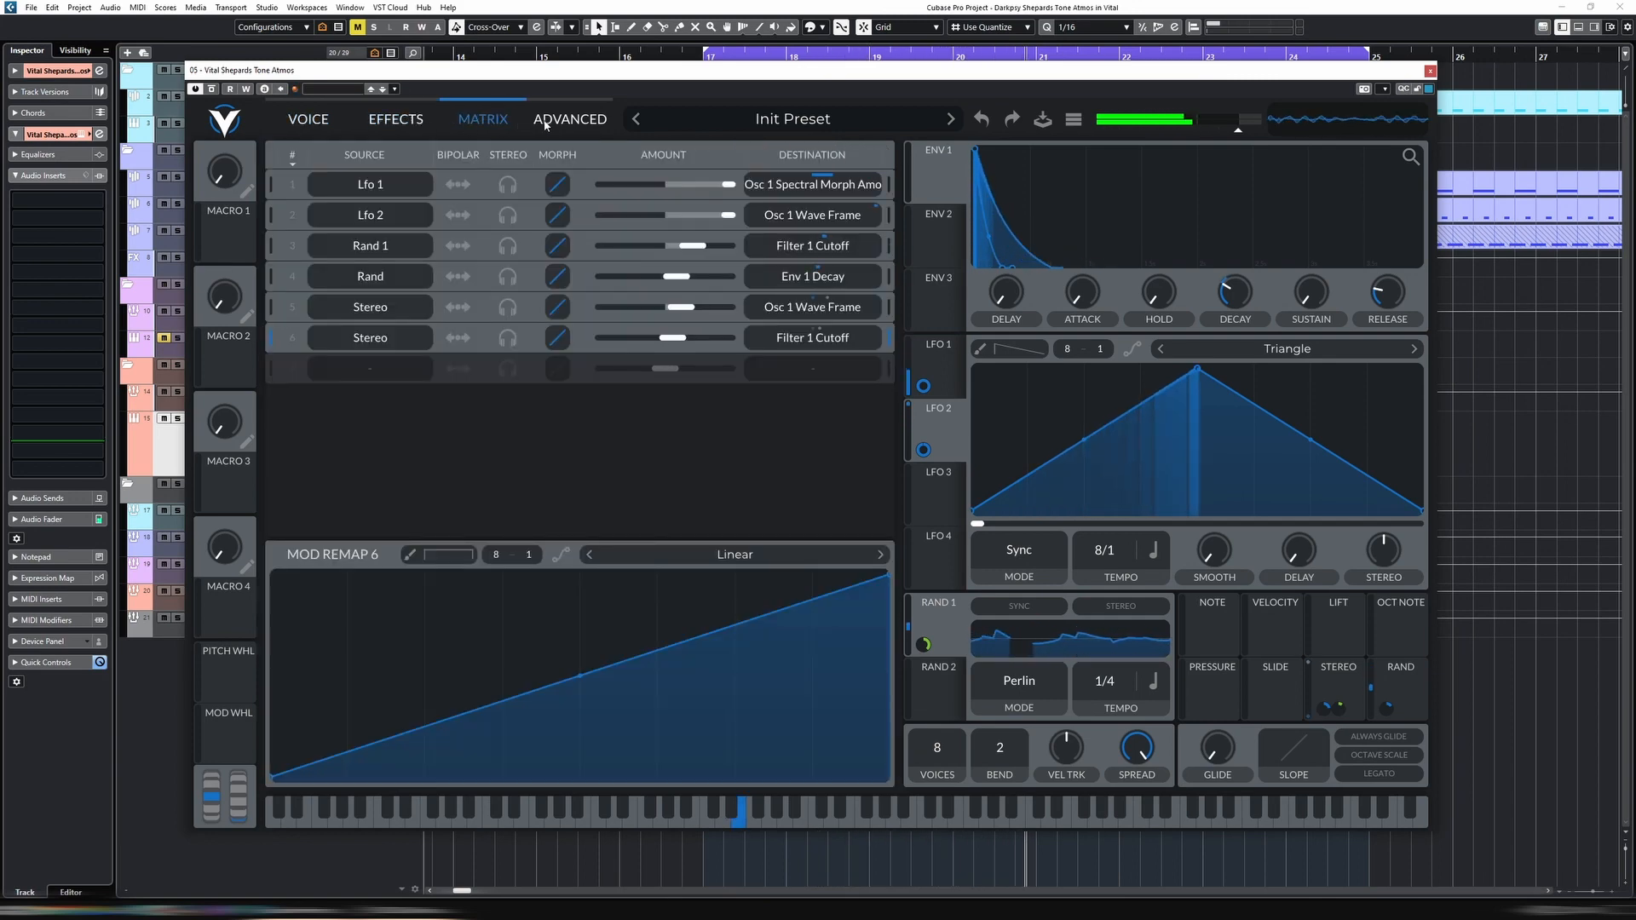
pyautogui.click(542, 124)
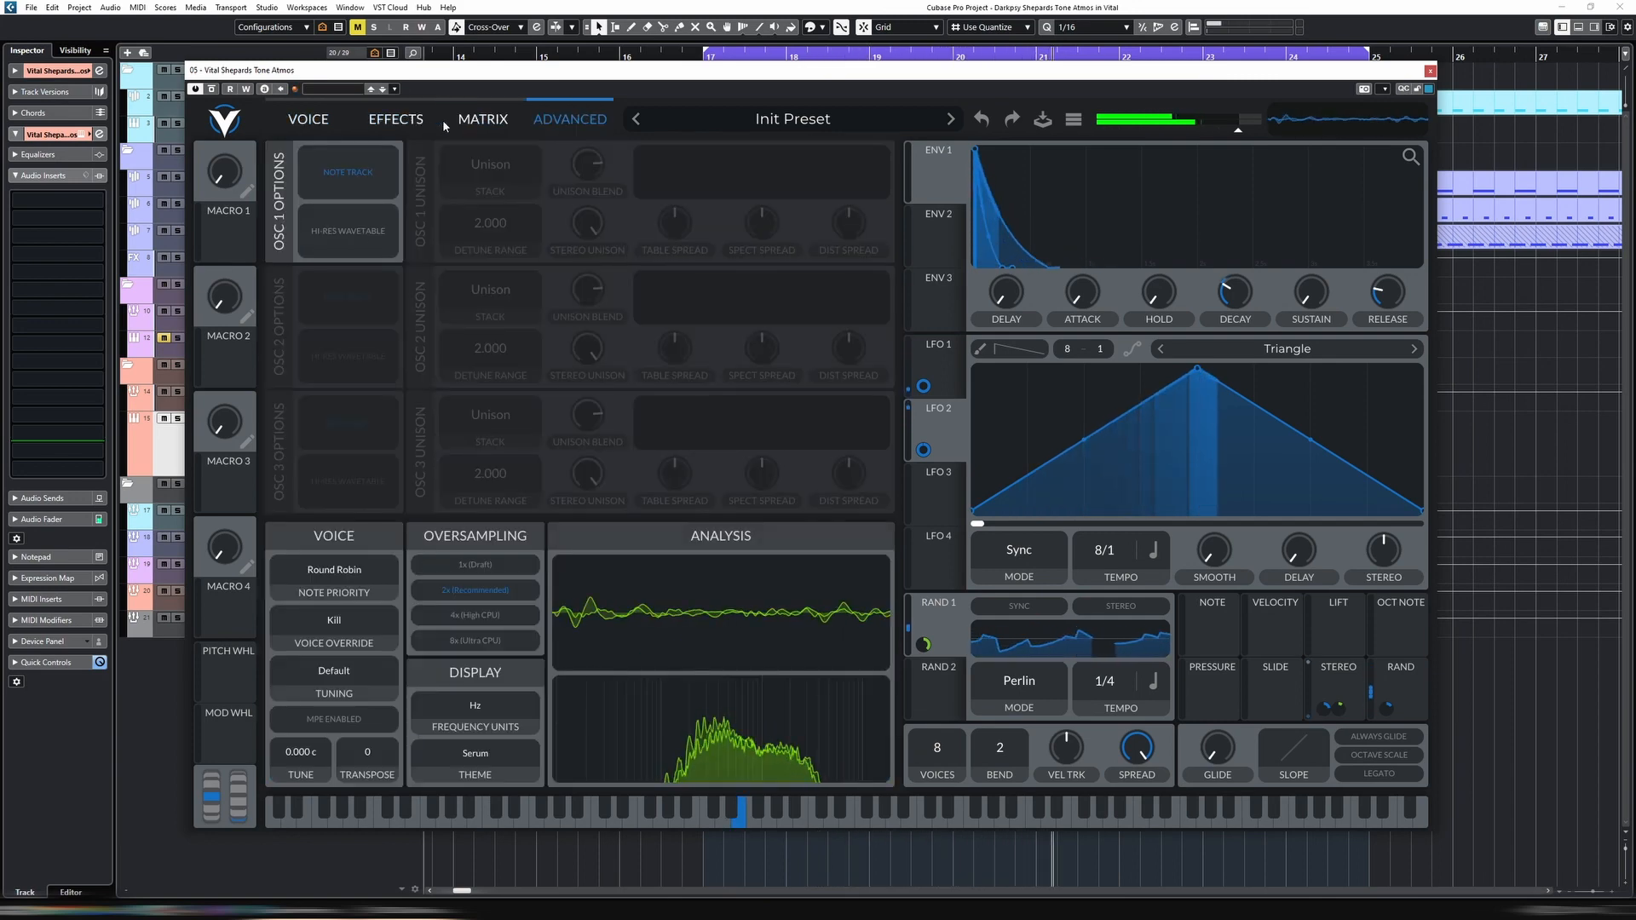
pyautogui.click(328, 119)
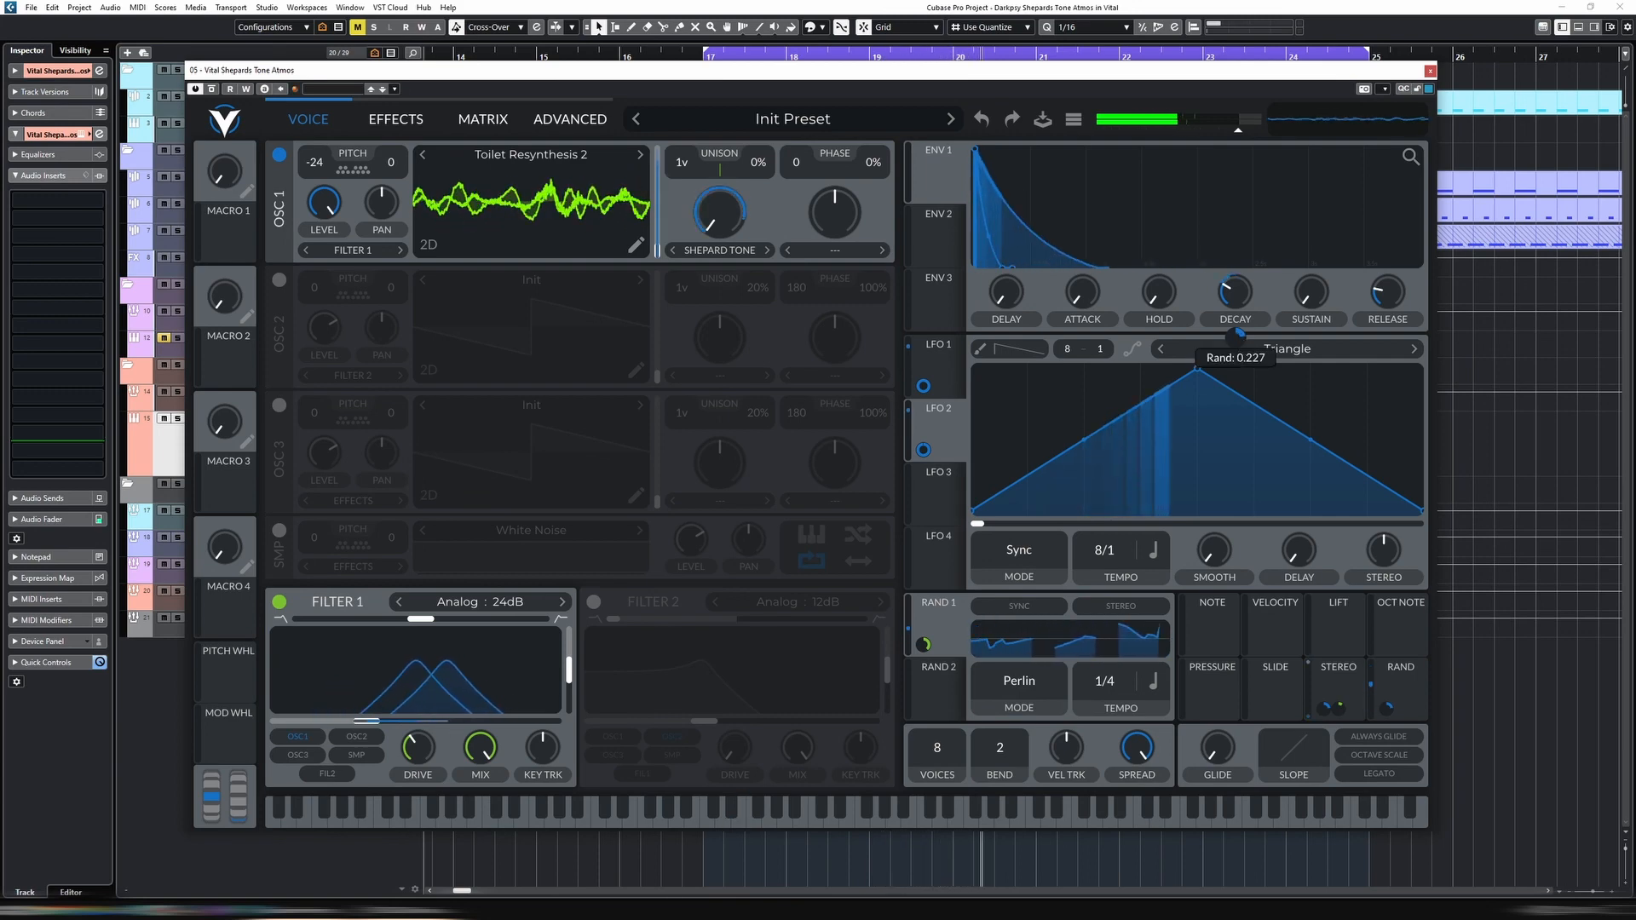
pyautogui.click(937, 375)
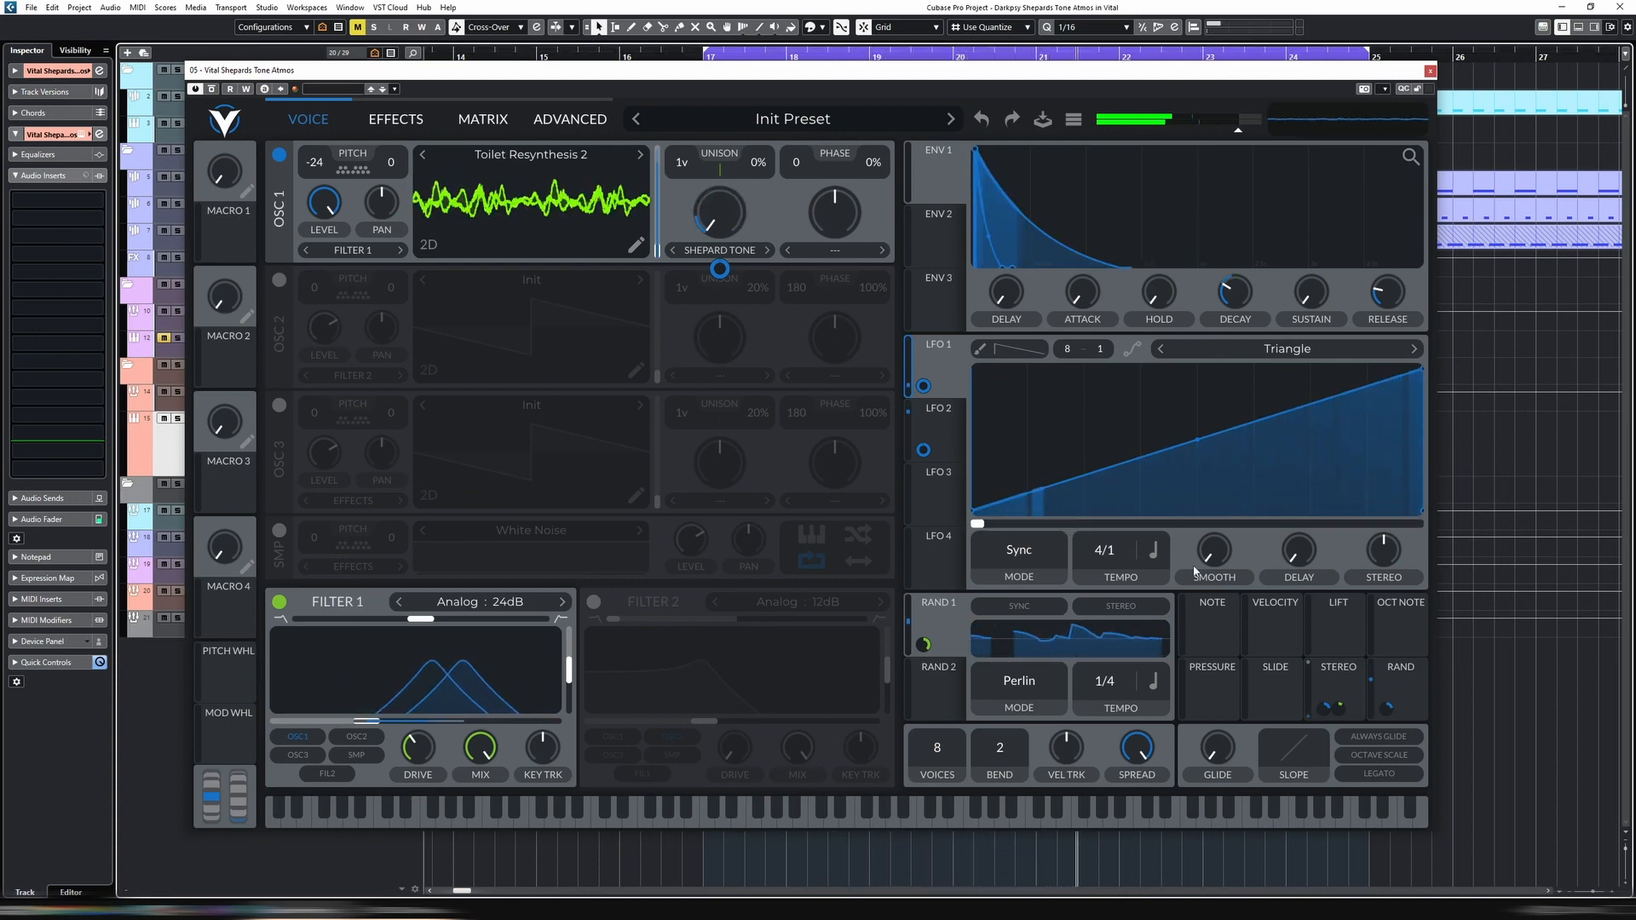
pyautogui.moveTo(1340, 708); pyautogui.dragTo(1341, 706)
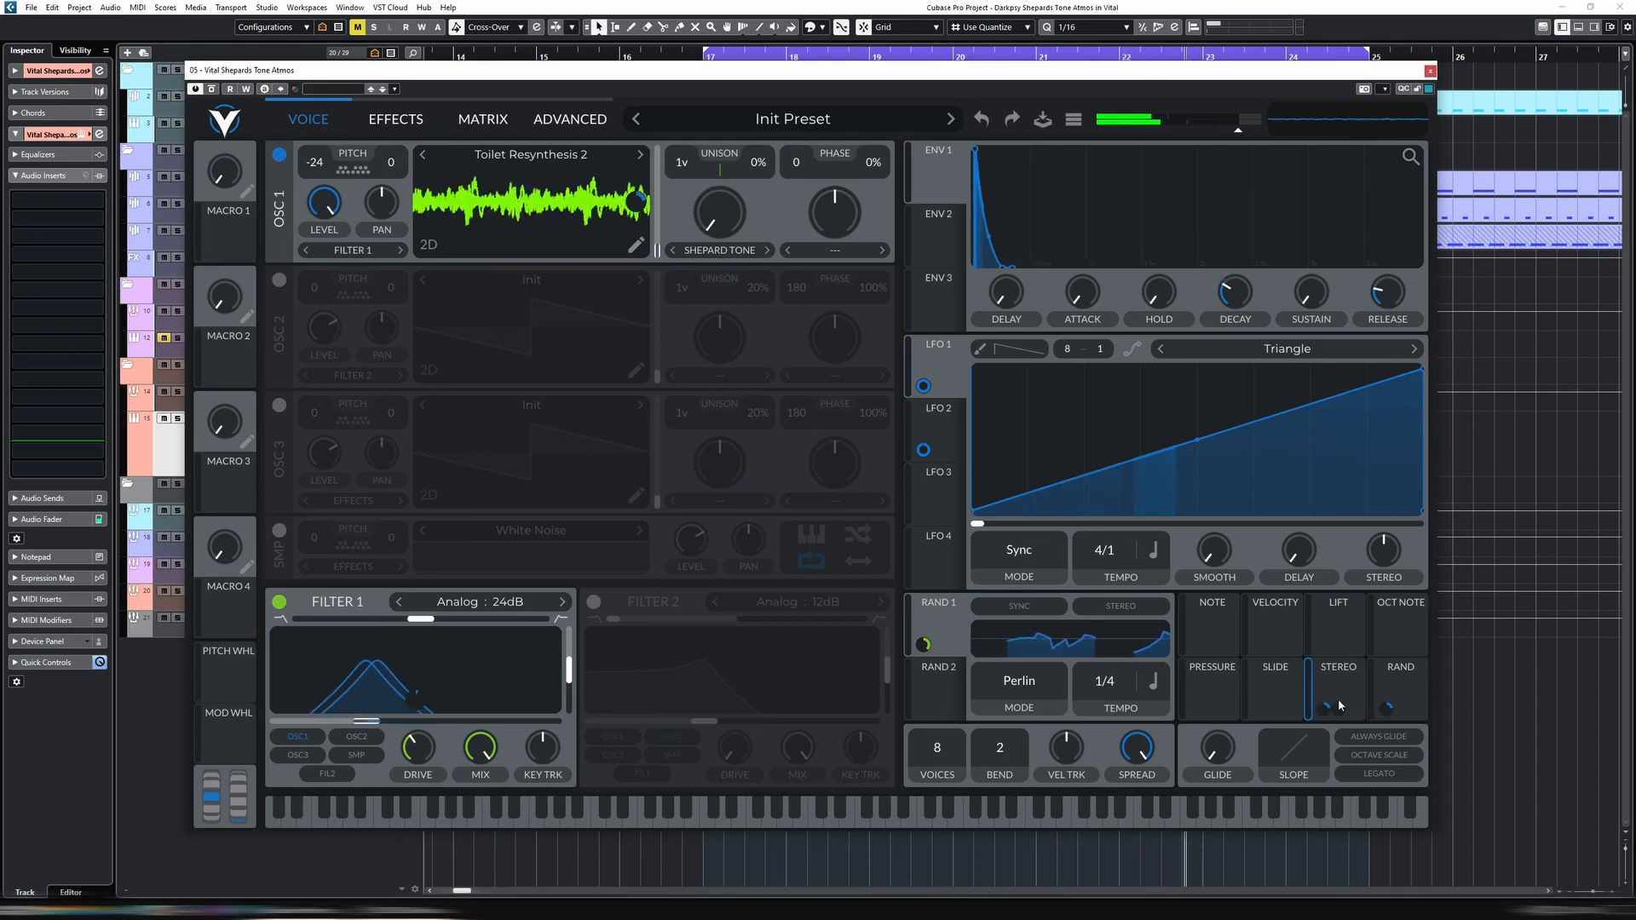